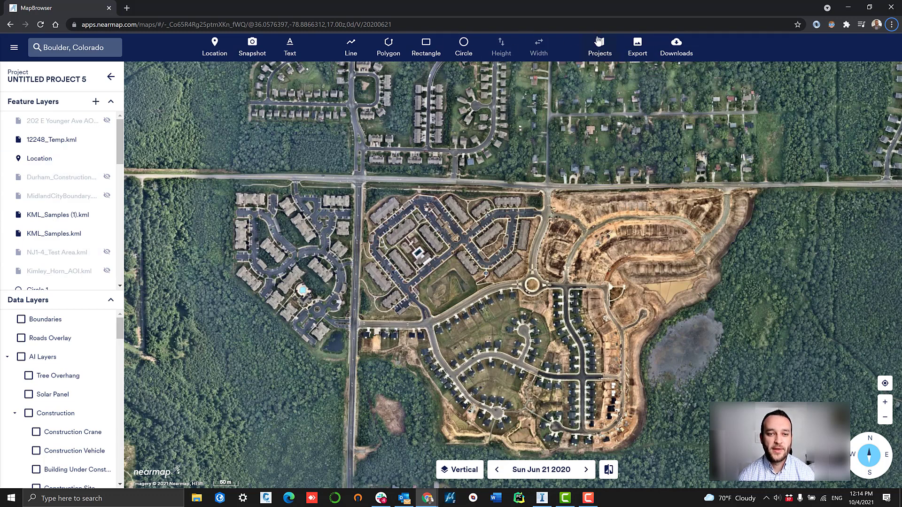
# Step: Set up a georeferenced image export of the map view with the NAD83 / North Carolina (Meter) projection
pyautogui.click(638, 48)
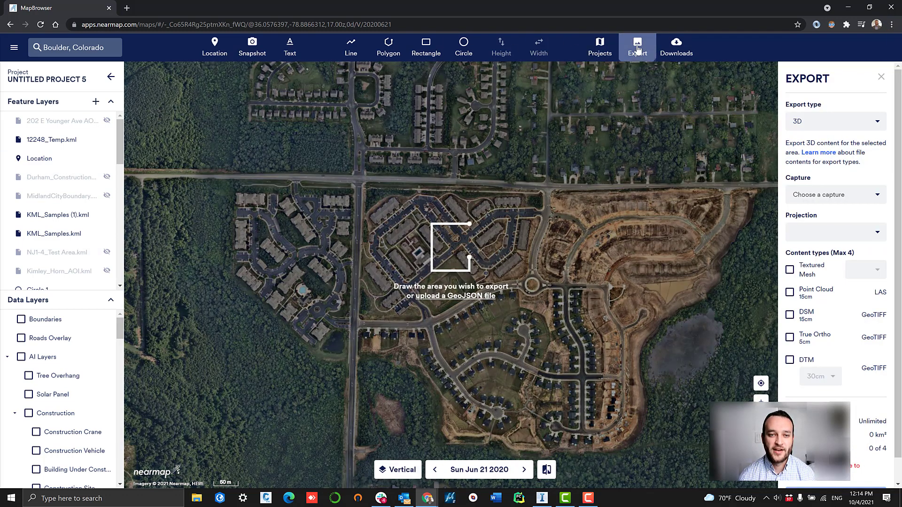
pyautogui.click(840, 123)
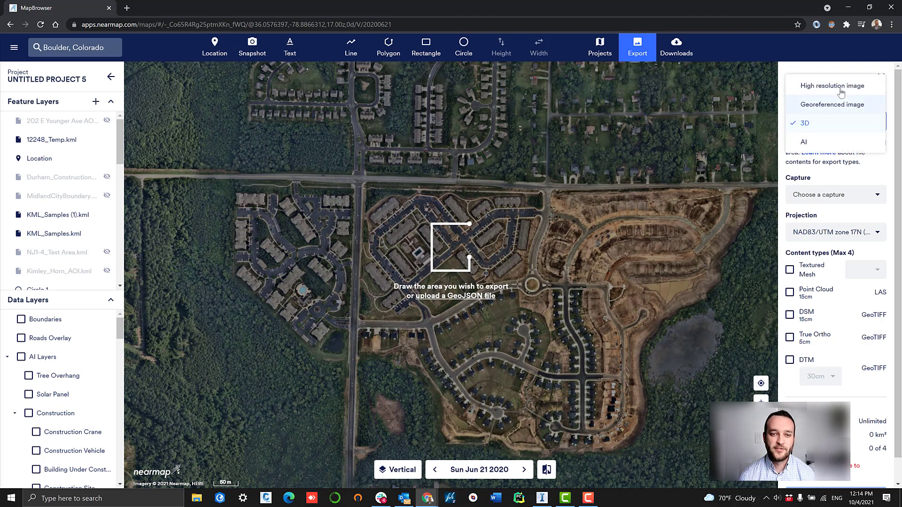
pyautogui.click(827, 104)
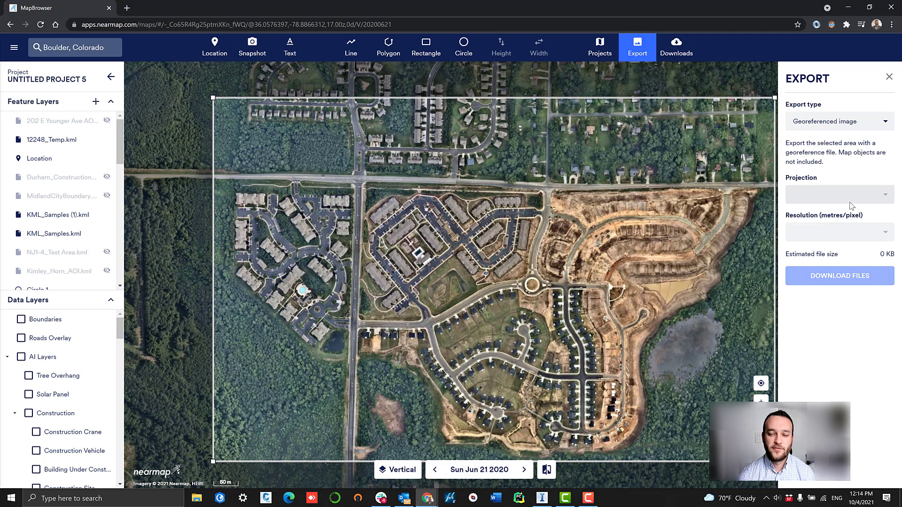
pyautogui.click(850, 201)
pyautogui.scroll(-1, 850, 226)
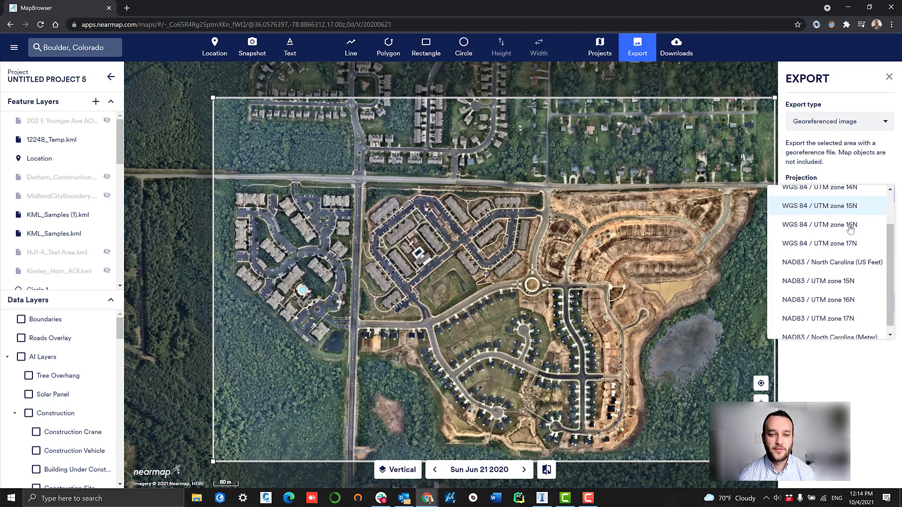
pyautogui.click(850, 331)
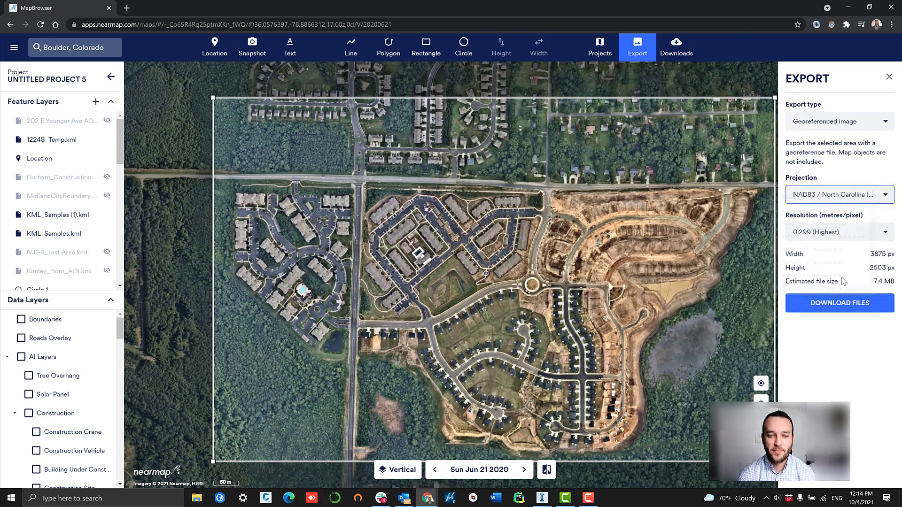
# Step: Set the image resolution to 0.299 (Highest) and download the georeferenced image files
pyautogui.click(839, 232)
pyautogui.click(827, 234)
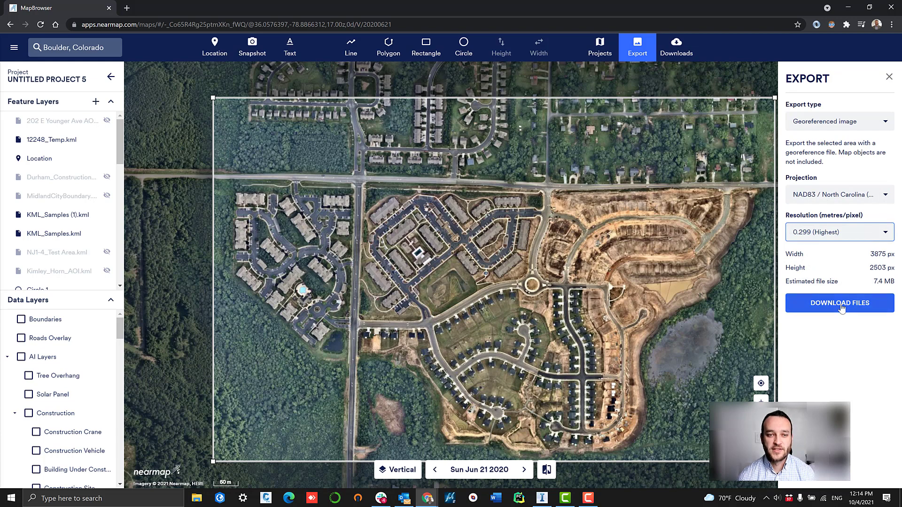
pyautogui.click(842, 305)
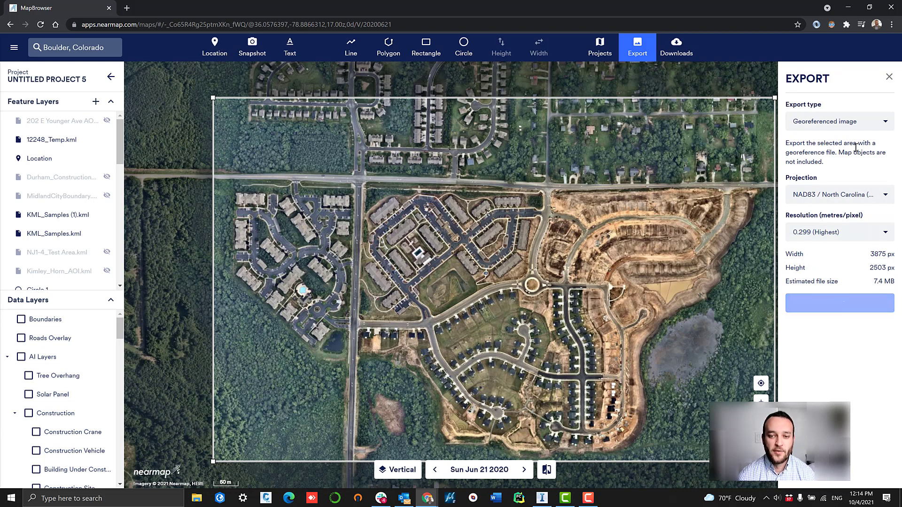
# Step: Change the export type to 3D, using the Raleigh NC January capture and NAD83/North Carolina (Meters) — NAVD88 (Meters) projection
pyautogui.click(836, 122)
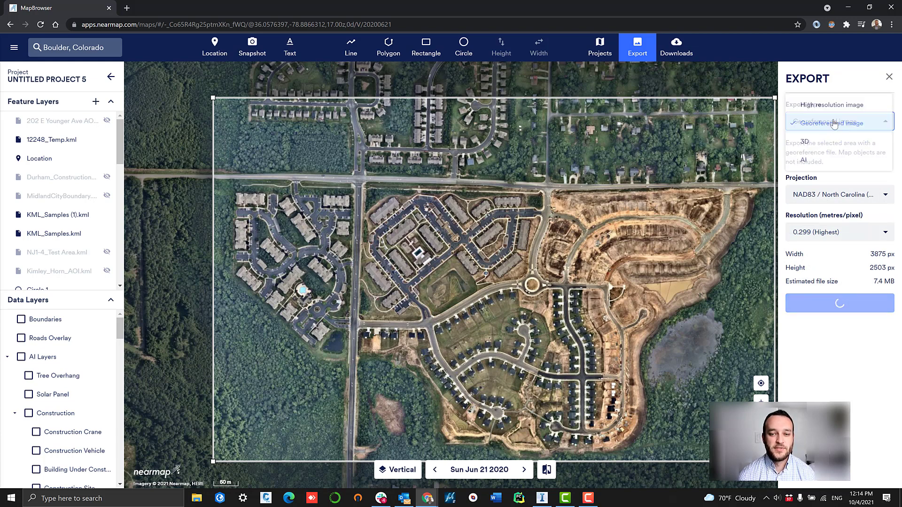
pyautogui.click(821, 143)
pyautogui.click(827, 195)
pyautogui.click(827, 199)
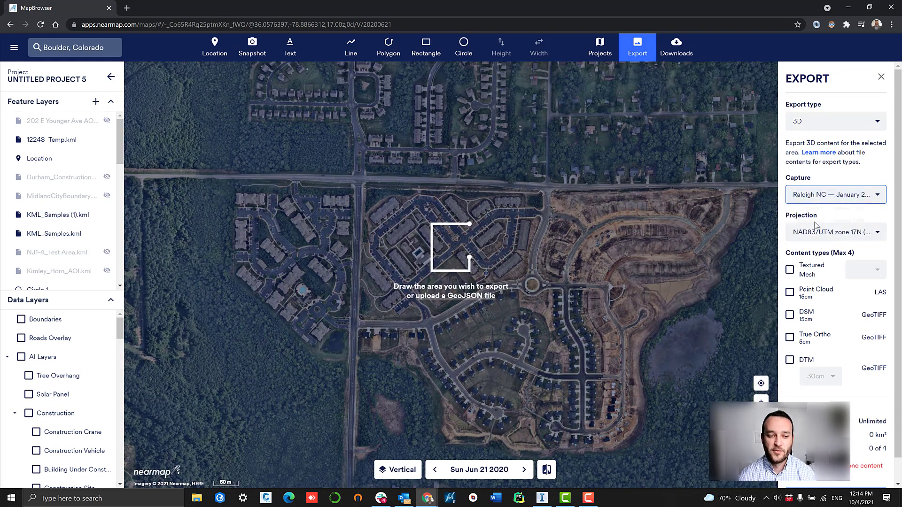
pyautogui.click(831, 232)
pyautogui.scroll(-2, 820, 254)
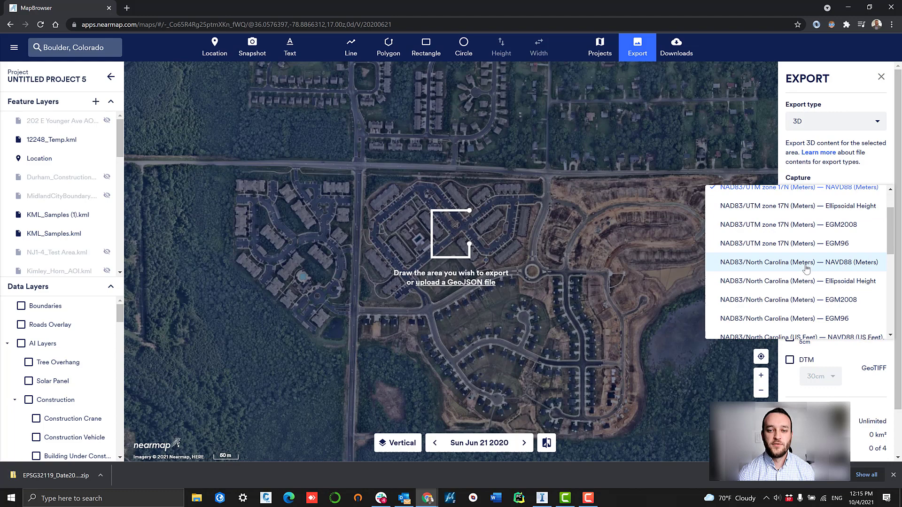
pyautogui.click(806, 268)
# Step: Include Point Cloud, DSM, DTM and Textured Mesh as the content types of the 3D export
pyautogui.scroll(-1, 827, 261)
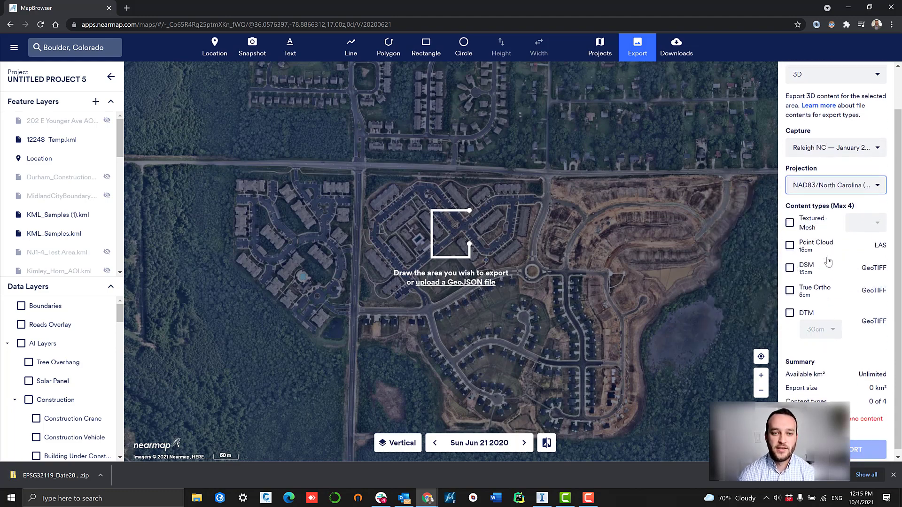
pyautogui.click(805, 246)
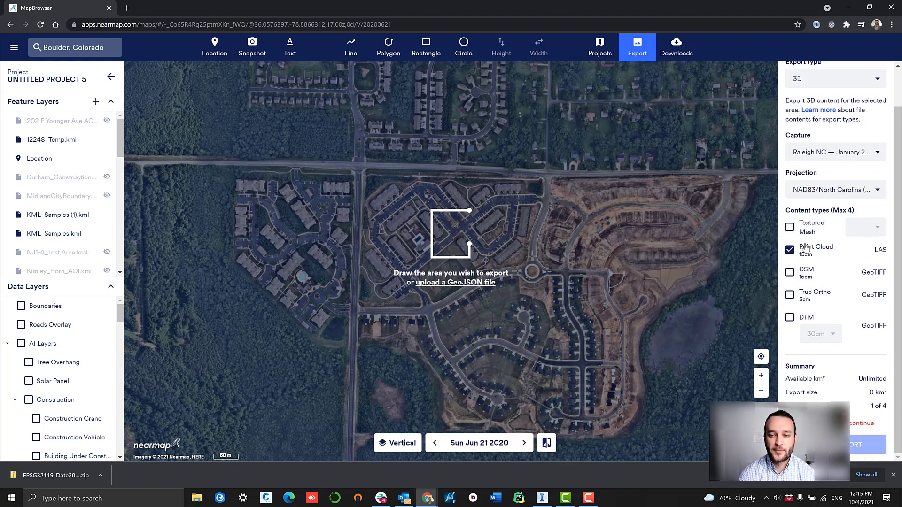
pyautogui.click(813, 278)
pyautogui.click(806, 315)
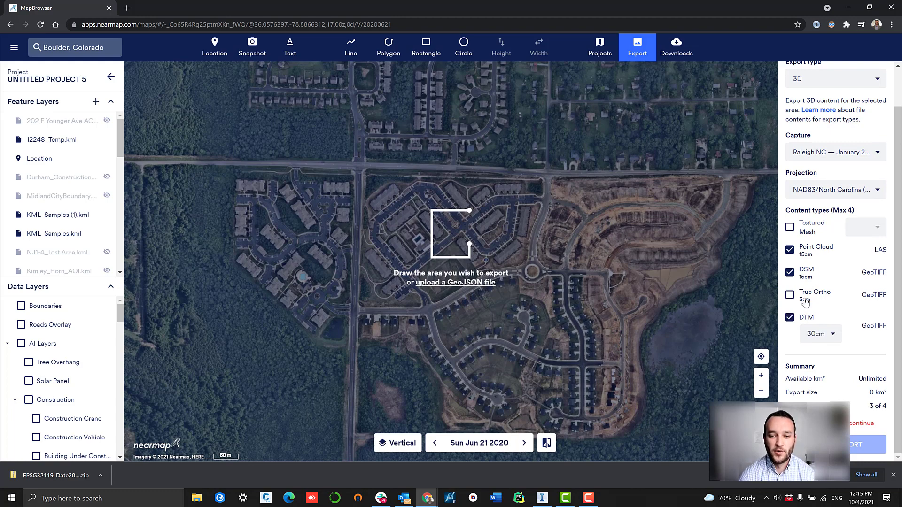
pyautogui.click(810, 232)
# Step: Add SLPK, 3MX and FBX to OBJ as the textured mesh's export formats
pyautogui.click(865, 227)
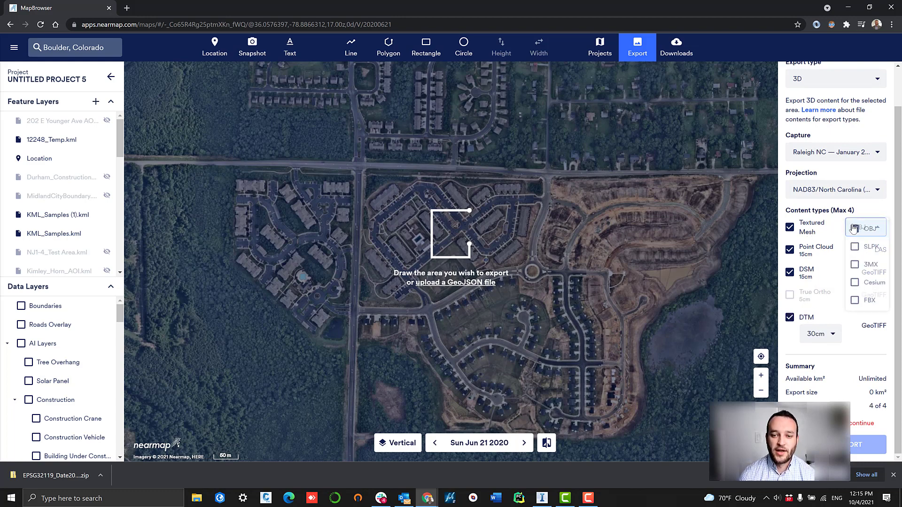
pyautogui.click(867, 248)
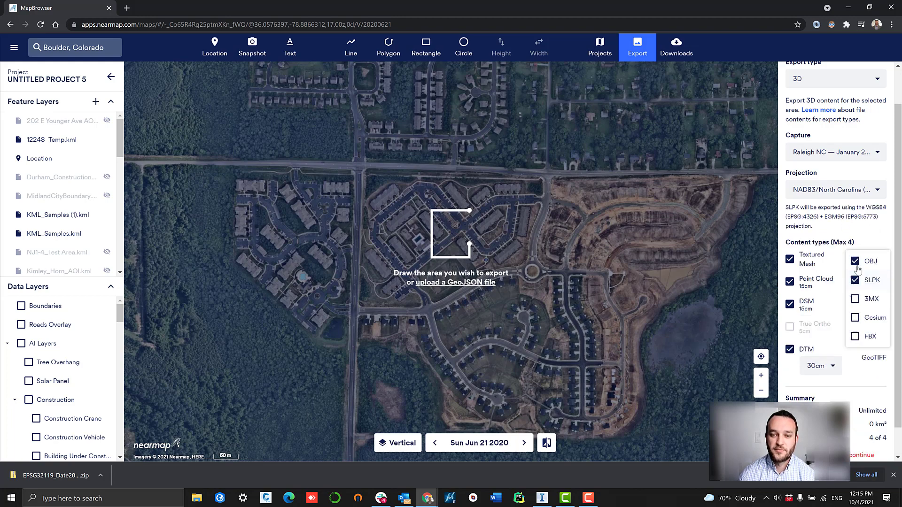
pyautogui.click(866, 299)
pyautogui.click(858, 337)
pyautogui.click(862, 230)
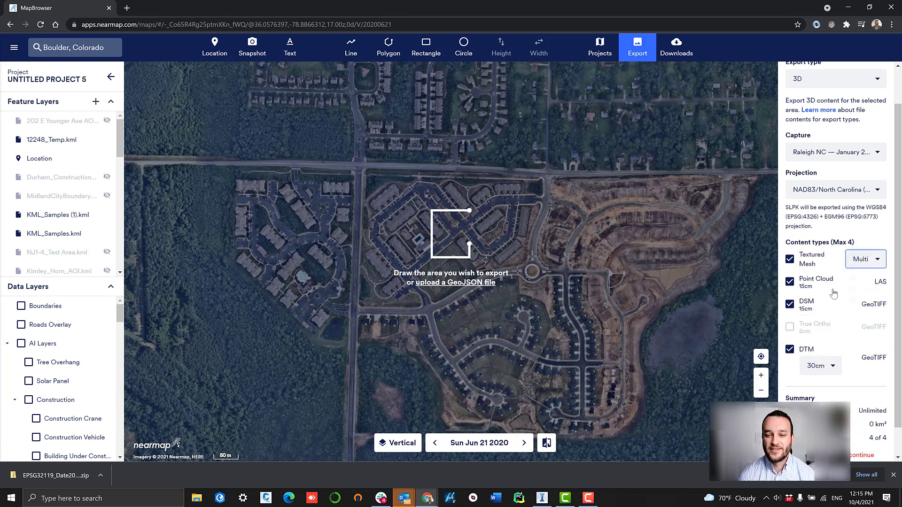
# Step: Draw the 3D export area as a polygon around the housing developments and construction site south of the main road
pyautogui.scroll(-1, 834, 294)
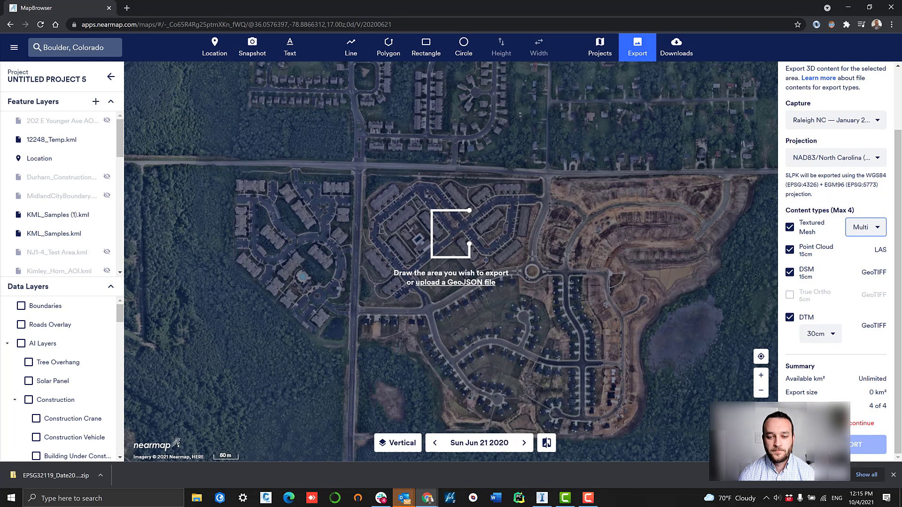
pyautogui.click(385, 158)
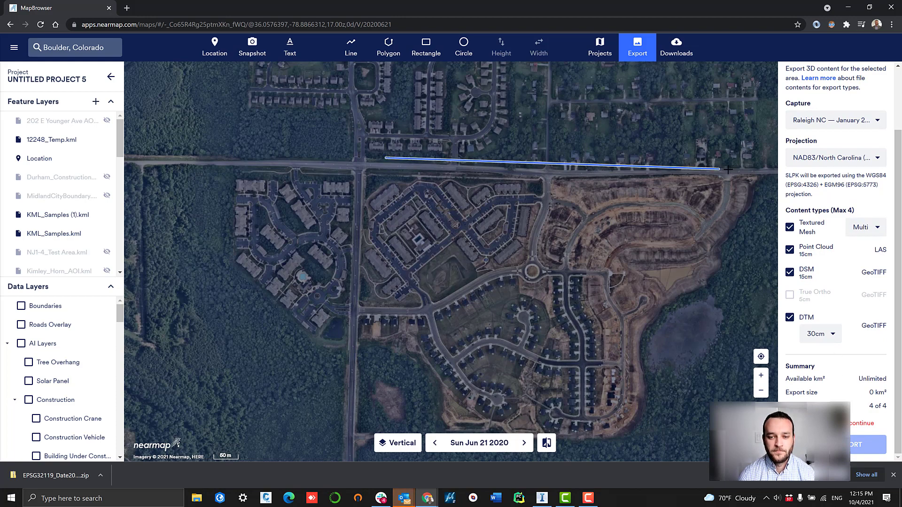
pyautogui.click(761, 162)
pyautogui.click(716, 445)
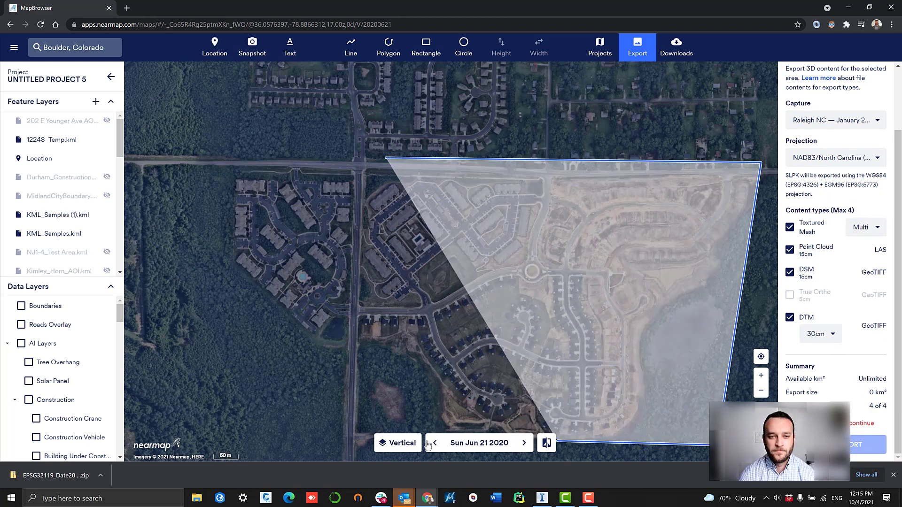
pyautogui.click(244, 442)
pyautogui.click(170, 219)
pyautogui.doubleClick(220, 129)
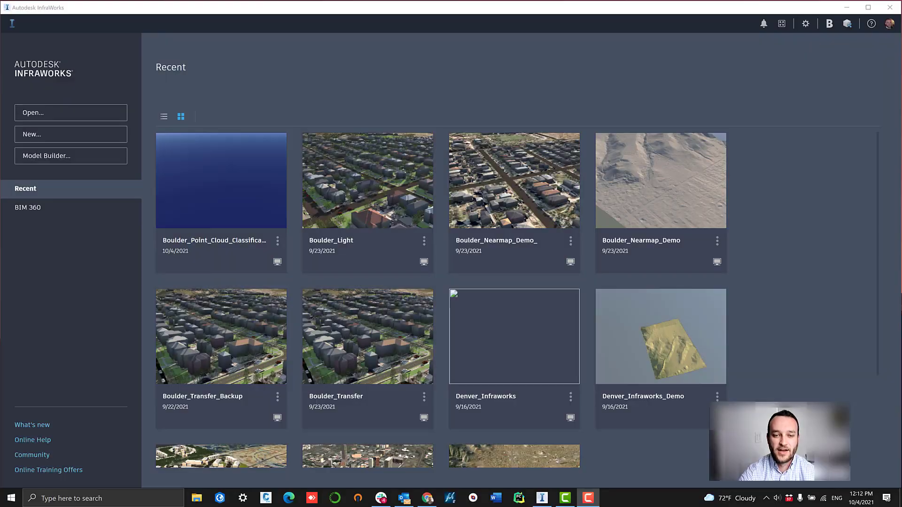
# Step: In Autodesk InfraWorks, start a new model named Durham_NC_Point_Cloud
pyautogui.click(73, 140)
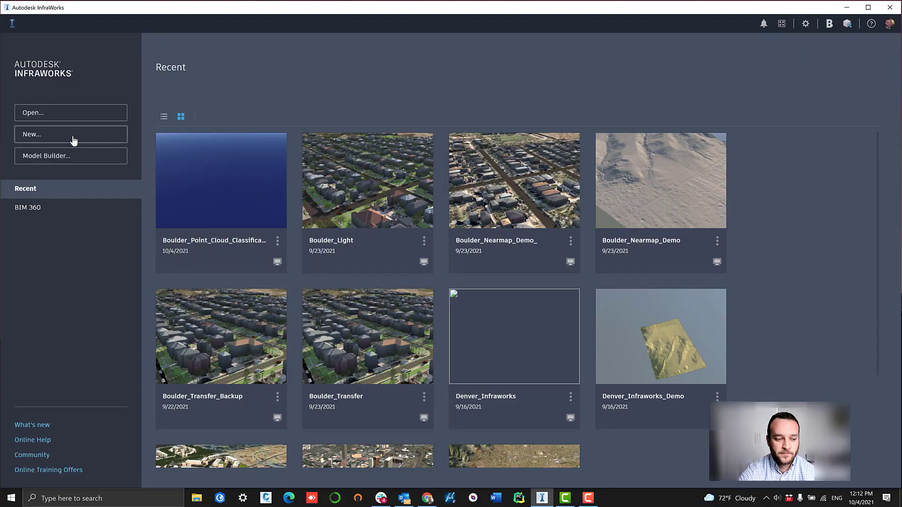
pyautogui.click(527, 280)
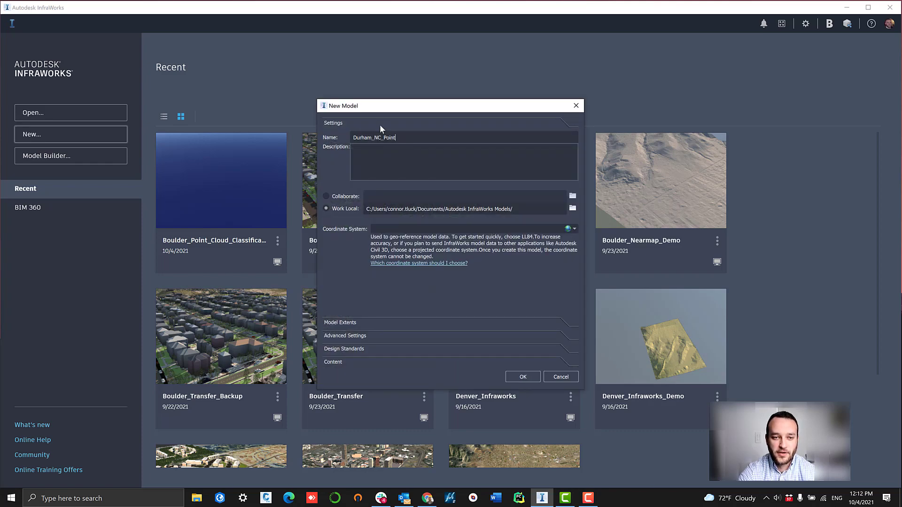
pyautogui.write('Durham_NC_Point_Cloud')
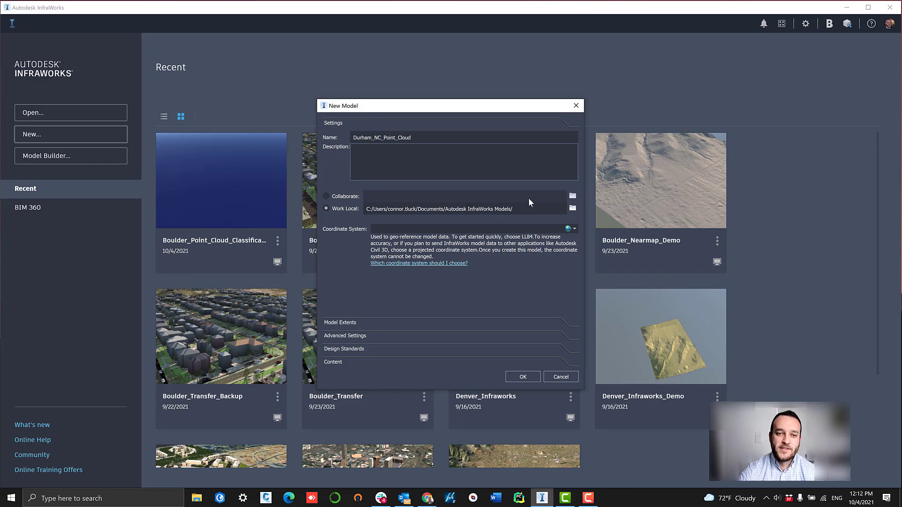
# Step: Assign the NC83 coordinate system (NAD83 North Carolina State Planes, Meter) to the new model and create it
pyautogui.click(575, 228)
pyautogui.click(539, 230)
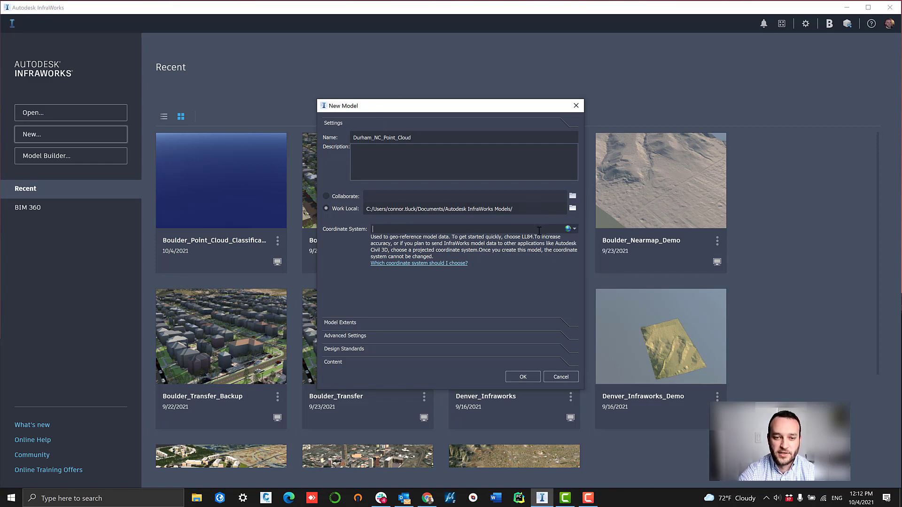
pyautogui.write('NAD')
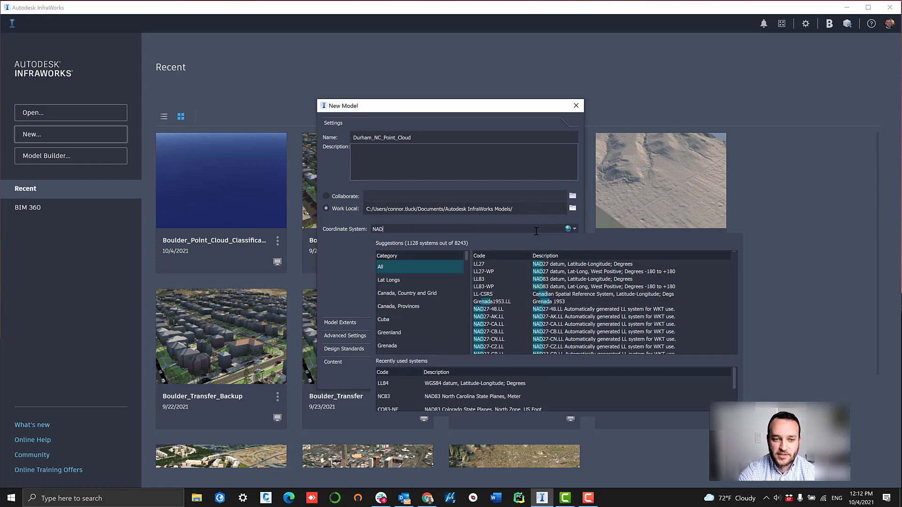
pyautogui.write('83 NO')
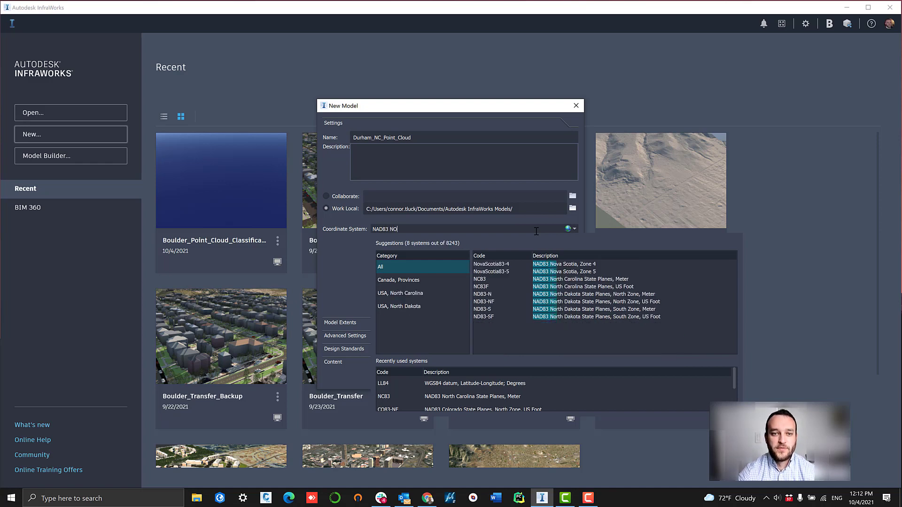
pyautogui.write('rth')
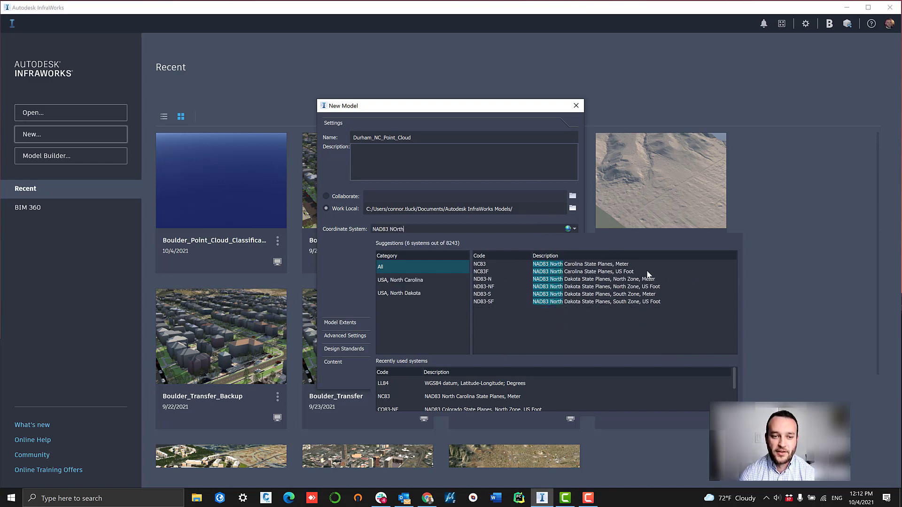
pyautogui.click(616, 262)
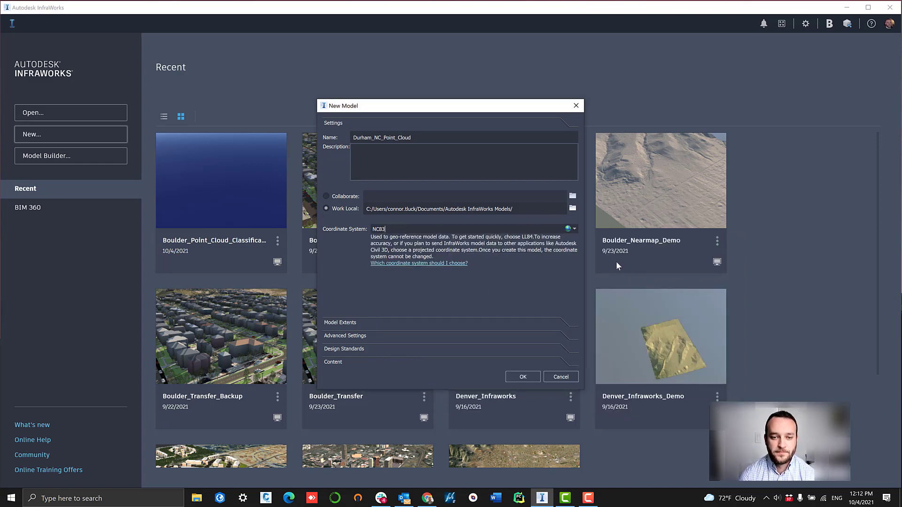
pyautogui.click(523, 377)
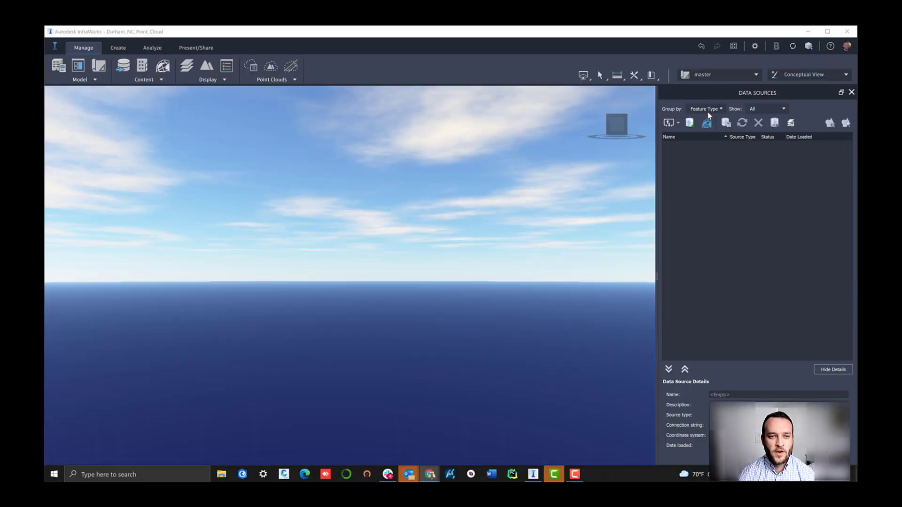
# Step: Add the EPSG32119 georeferenced JPG dated 20210520 from the Geo_Ref_Images folder as a raster data source
pyautogui.click(677, 123)
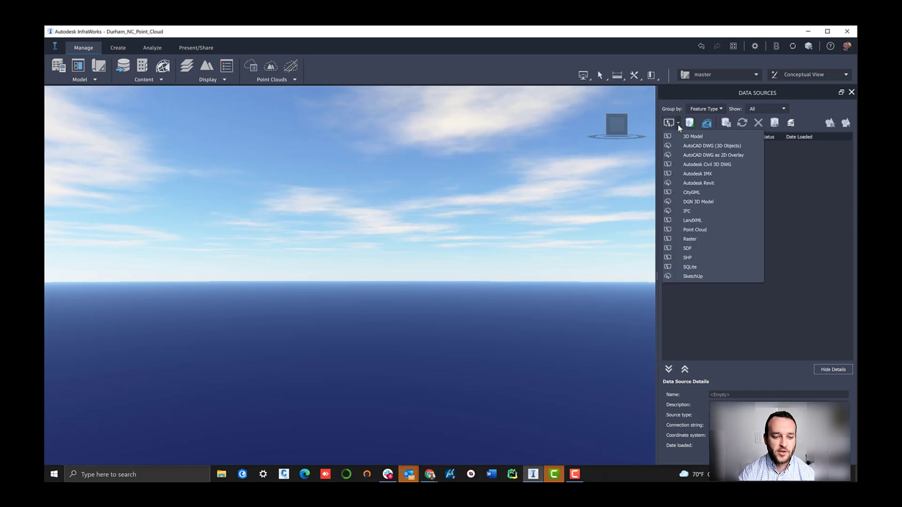
pyautogui.click(705, 239)
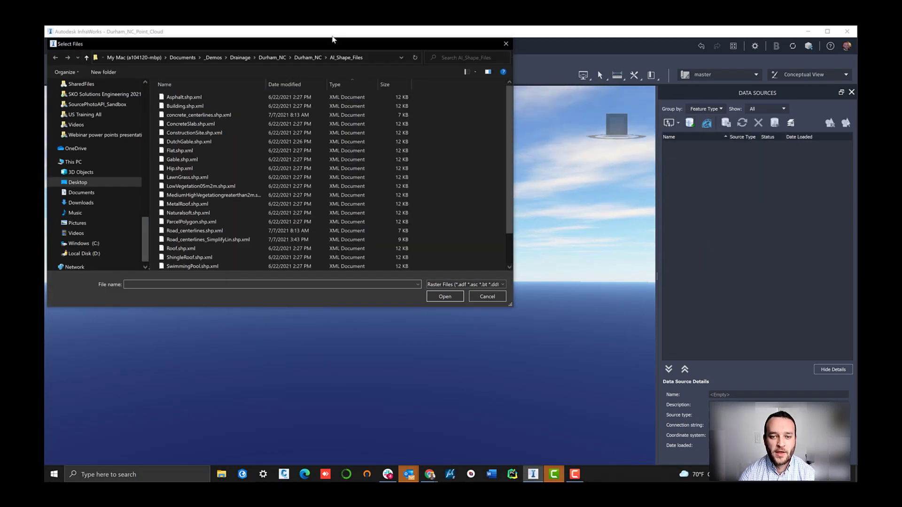
pyautogui.moveTo(347, 43); pyautogui.dragTo(441, 85)
pyautogui.click(407, 99)
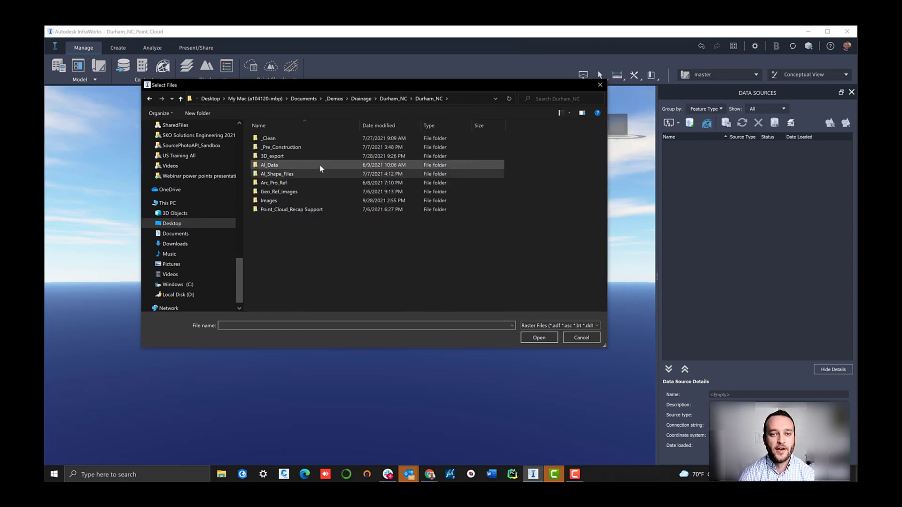
pyautogui.doubleClick(319, 191)
pyautogui.doubleClick(308, 138)
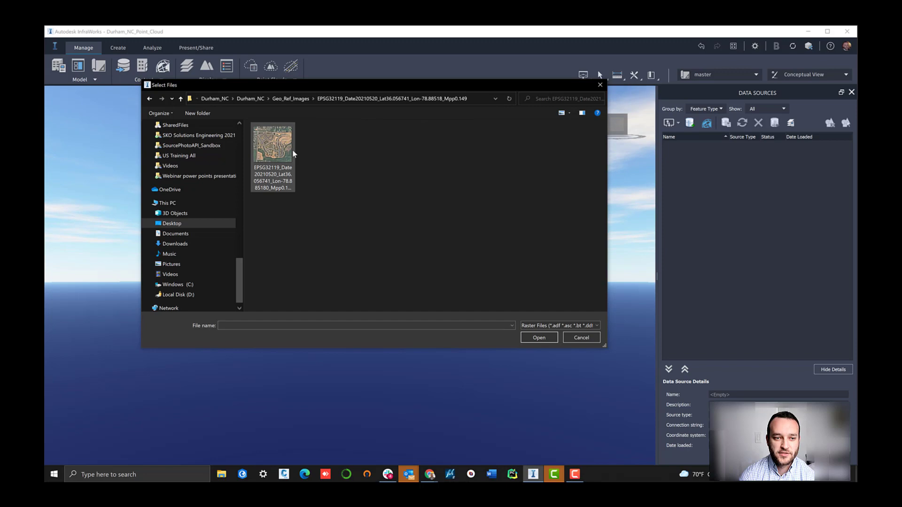
pyautogui.click(272, 150)
pyautogui.click(539, 338)
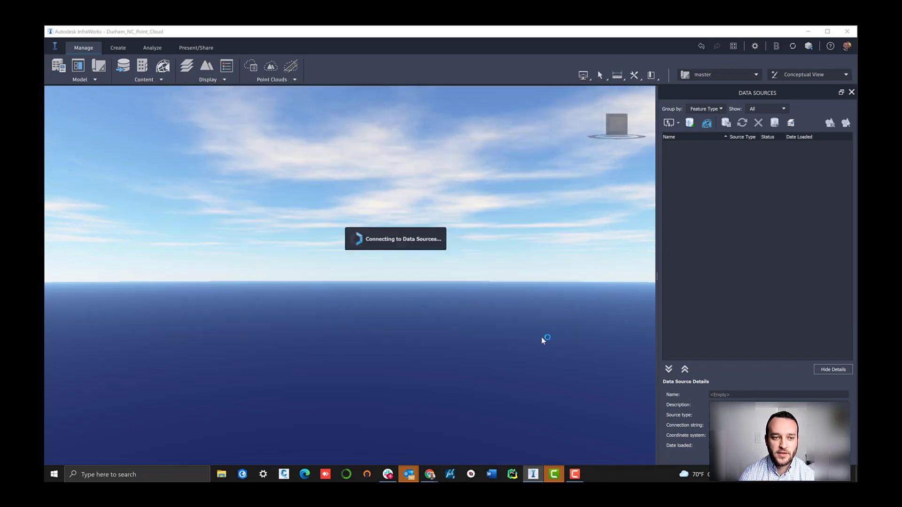
# Step: Configure the EPSG32119 raster source as Ground Imagery with the NC83 coordinate system (NAD83 North Carolina State Planes, Meter)
pyautogui.rightClick(727, 160)
pyautogui.click(743, 165)
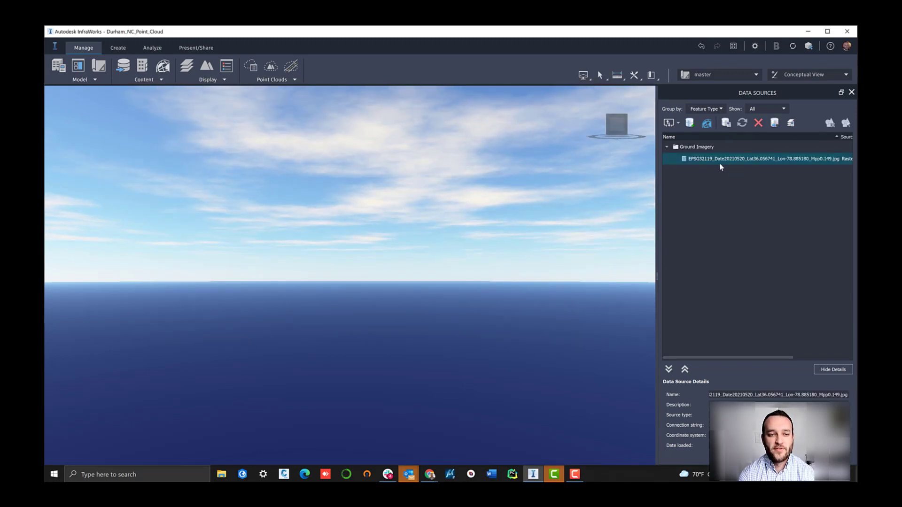
pyautogui.click(485, 104)
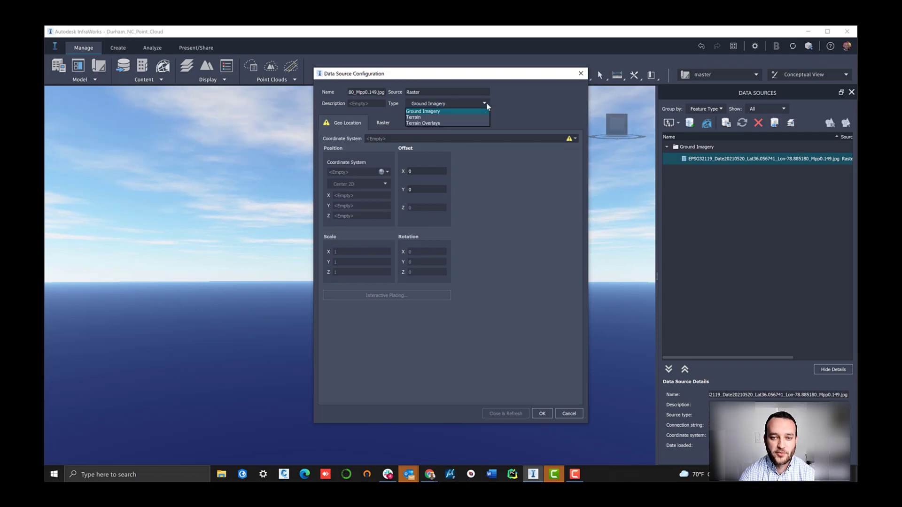
pyautogui.click(468, 111)
pyautogui.click(576, 138)
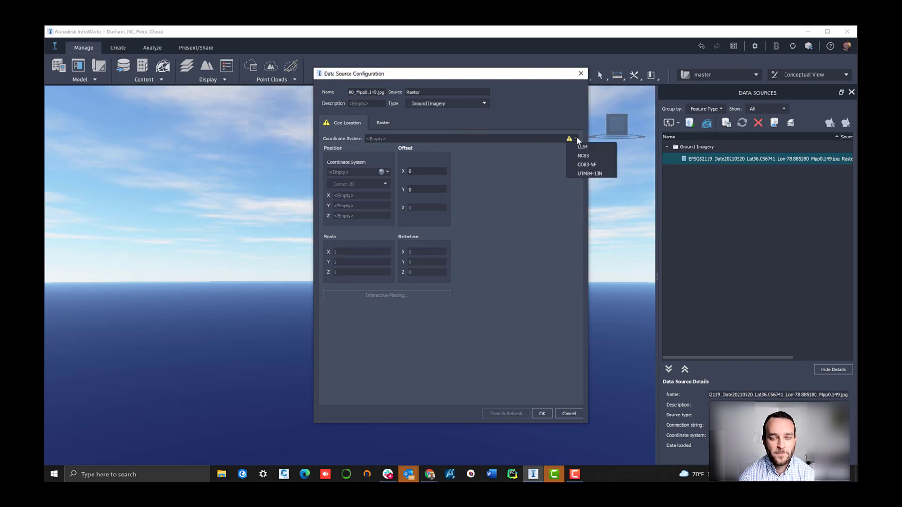
pyautogui.click(576, 138)
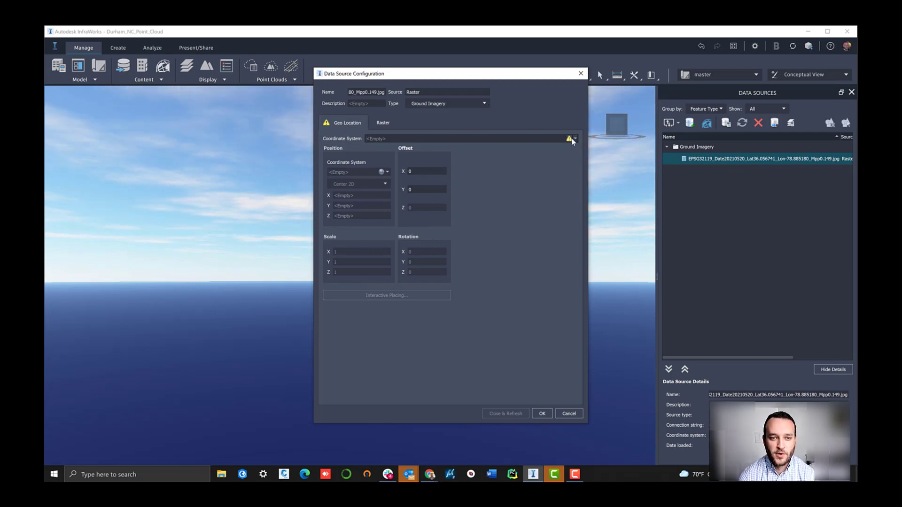
pyautogui.write('nad83')
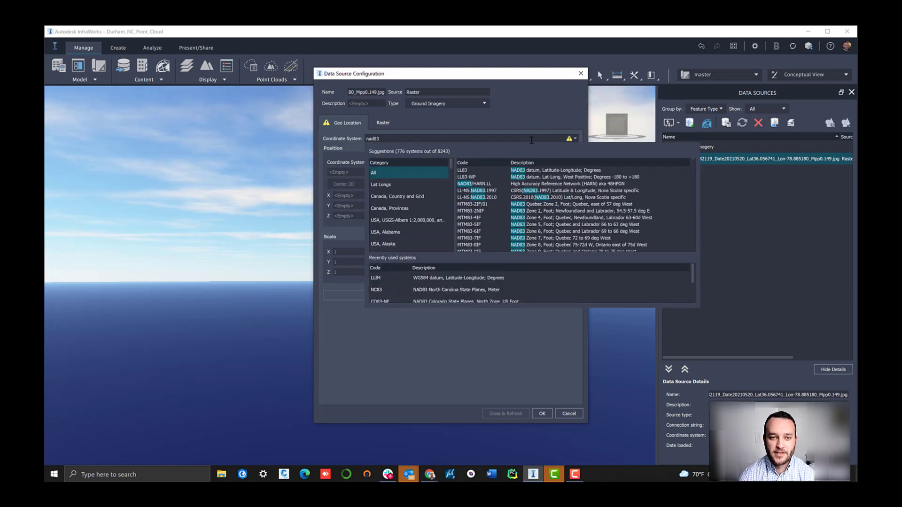
pyautogui.write(' north')
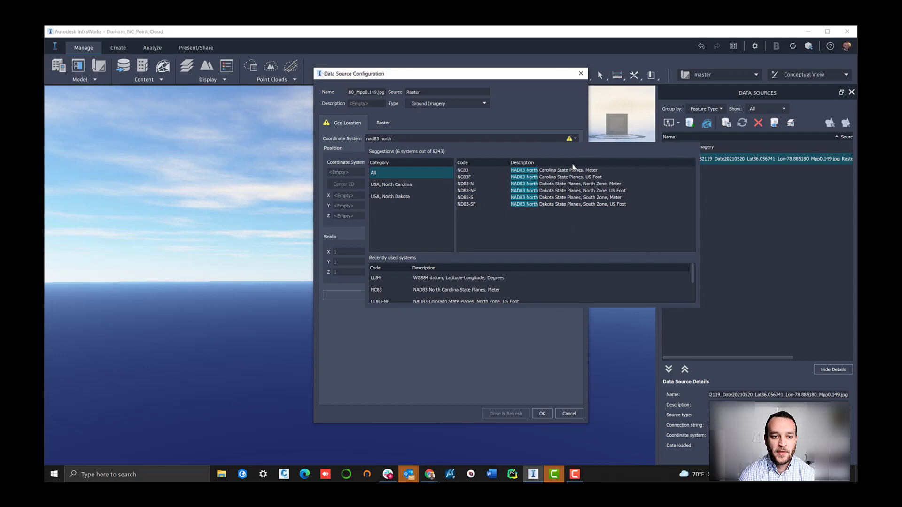
pyautogui.click(559, 171)
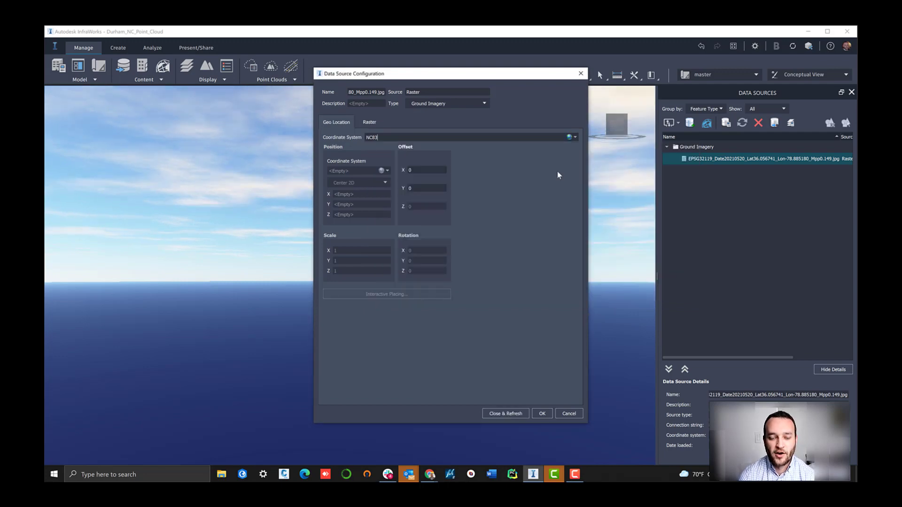
# Step: Review the ground imagery's raster settings, then close the configuration and refresh the source to place the image in the model
pyautogui.click(370, 123)
pyautogui.click(336, 122)
pyautogui.click(506, 413)
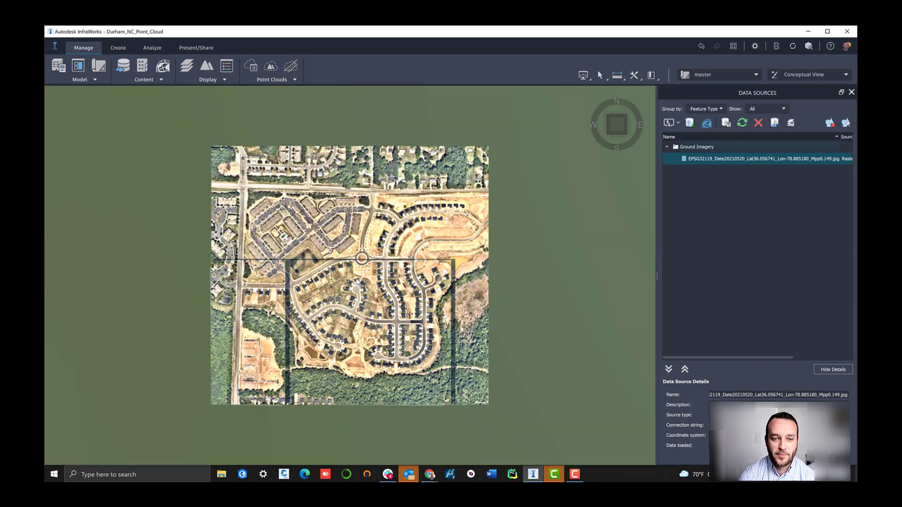
pyautogui.moveTo(352, 296)
pyautogui.mouseDown()
pyautogui.moveTo(365, 297)
pyautogui.moveTo(345, 300)
pyautogui.mouseUp()
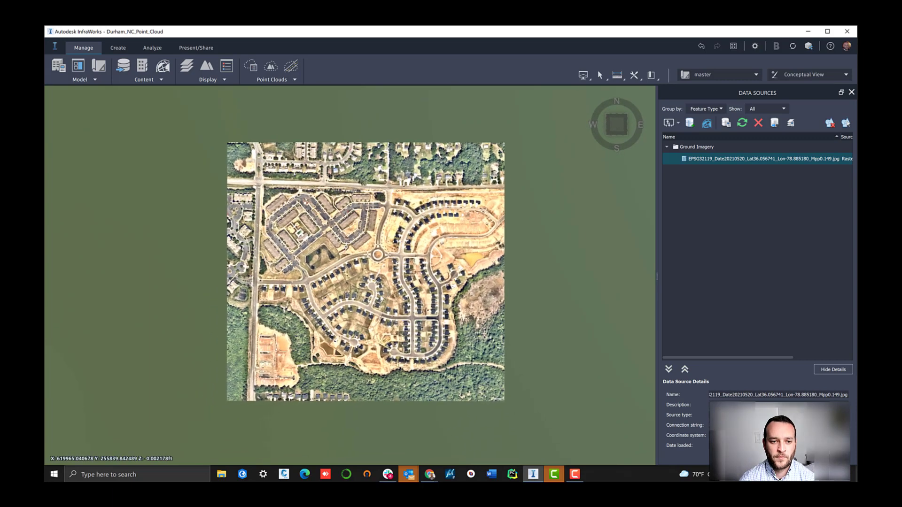
# Step: Add Point_Cloud_Recap.rcp from the inner Durham_NC folder as a point cloud data source
pyautogui.click(679, 123)
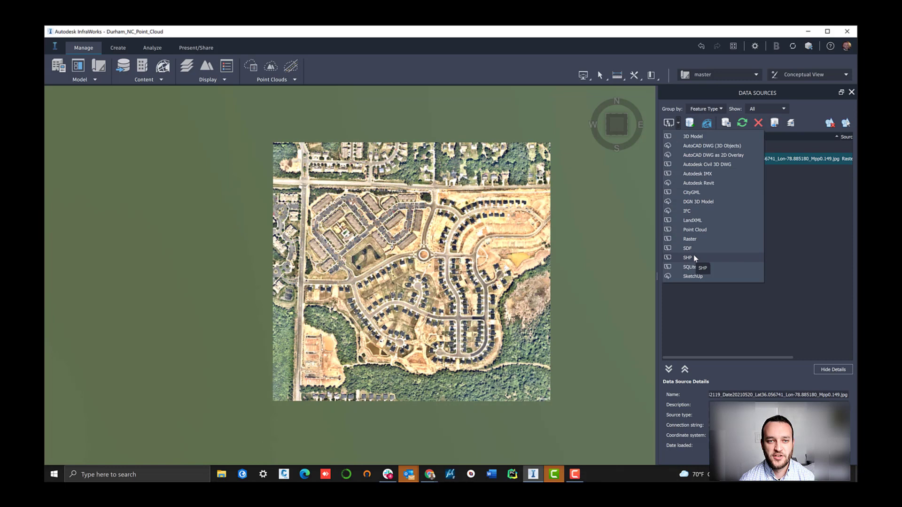
pyautogui.click(695, 230)
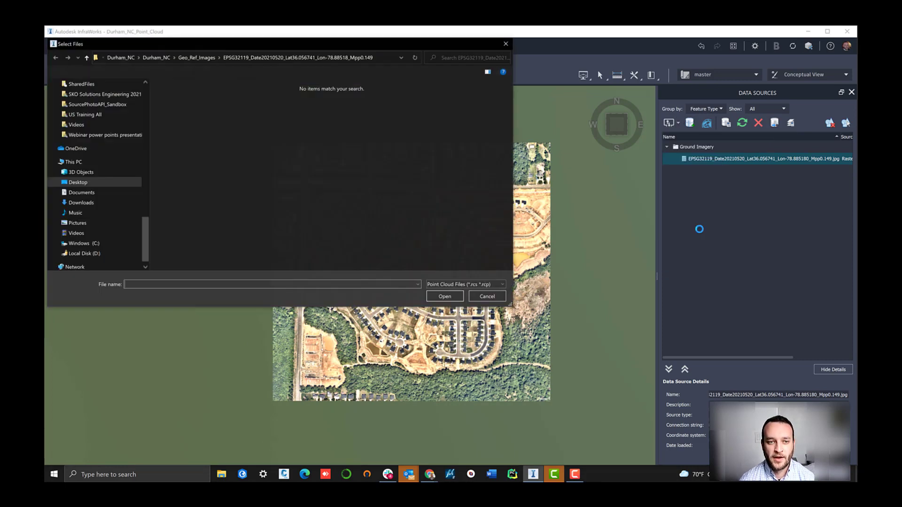
pyautogui.click(198, 59)
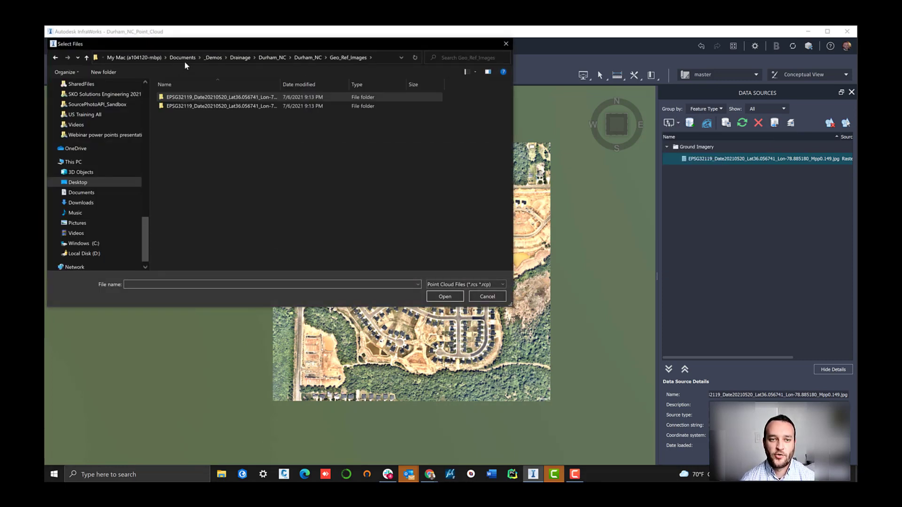
pyautogui.click(274, 58)
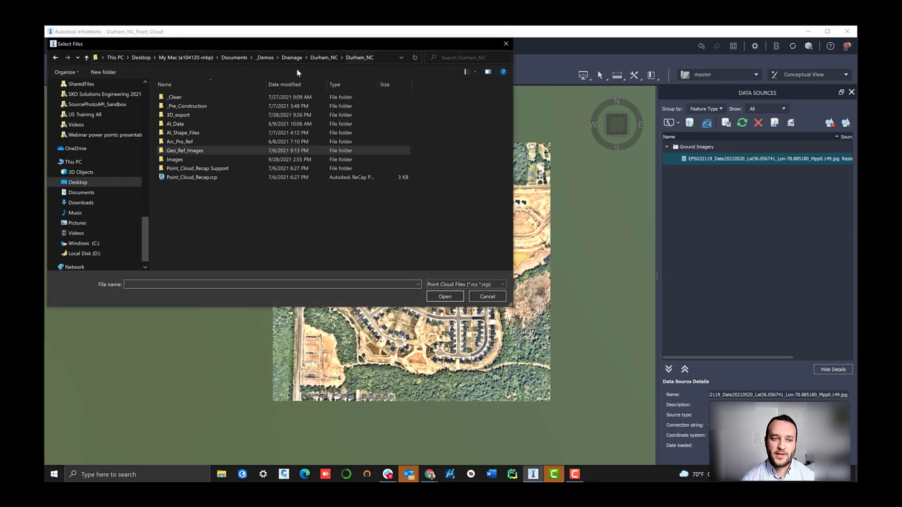
pyautogui.click(221, 178)
pyautogui.click(477, 285)
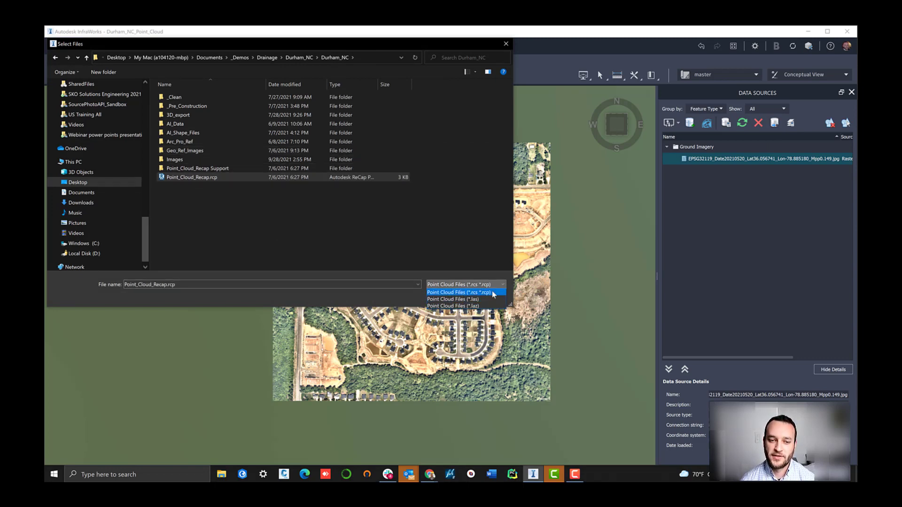
pyautogui.click(493, 292)
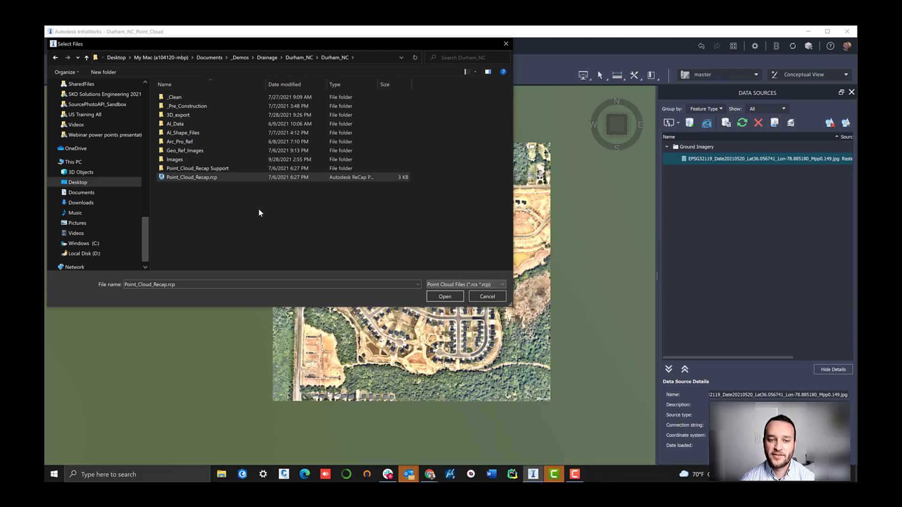
pyautogui.doubleClick(199, 177)
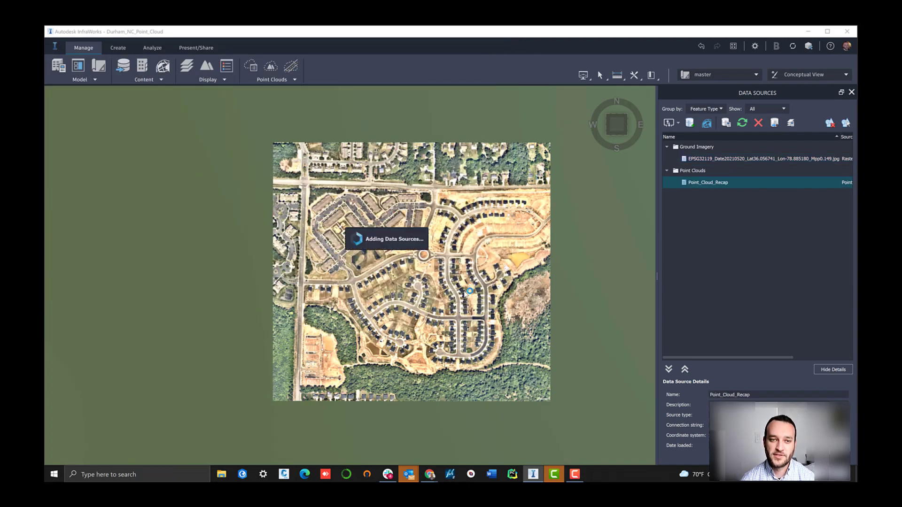
# Step: Configure the Point_Cloud_Recap source, keeping the UTM83-17 coordinate system, and refresh it into the model
pyautogui.rightClick(722, 185)
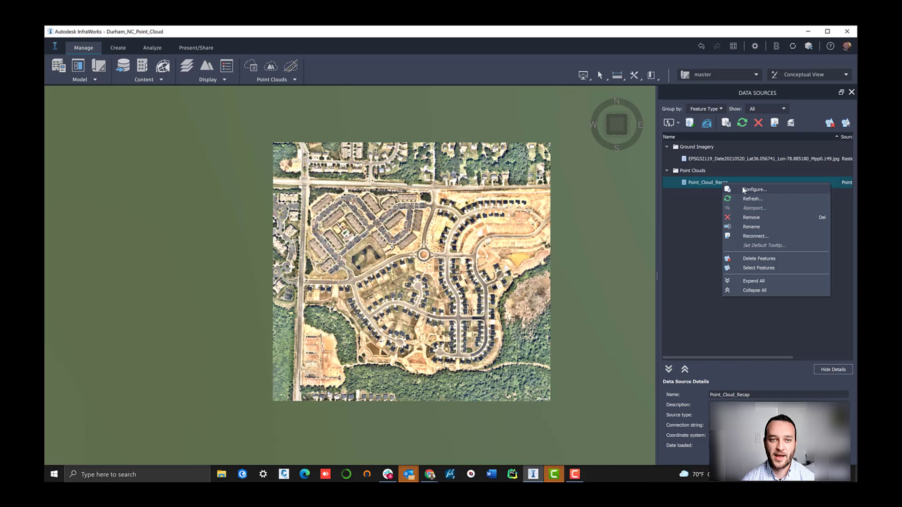
pyautogui.click(742, 190)
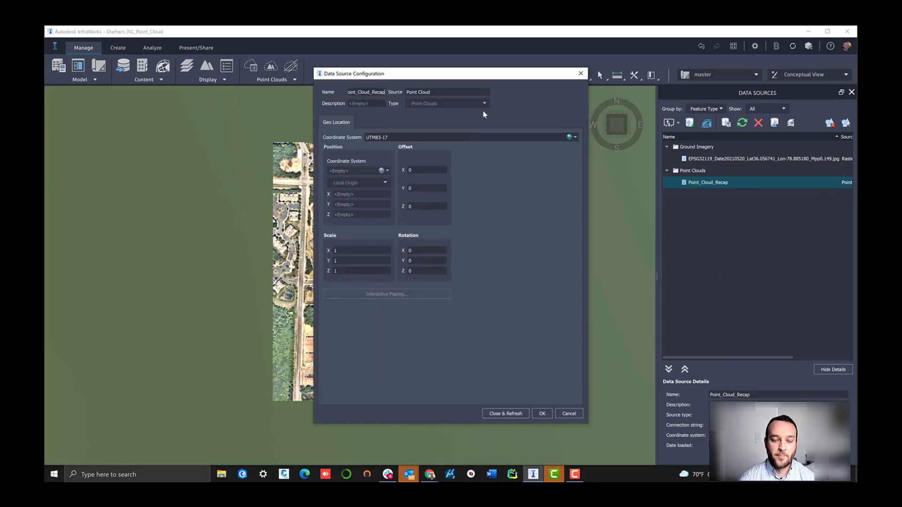
pyautogui.click(506, 414)
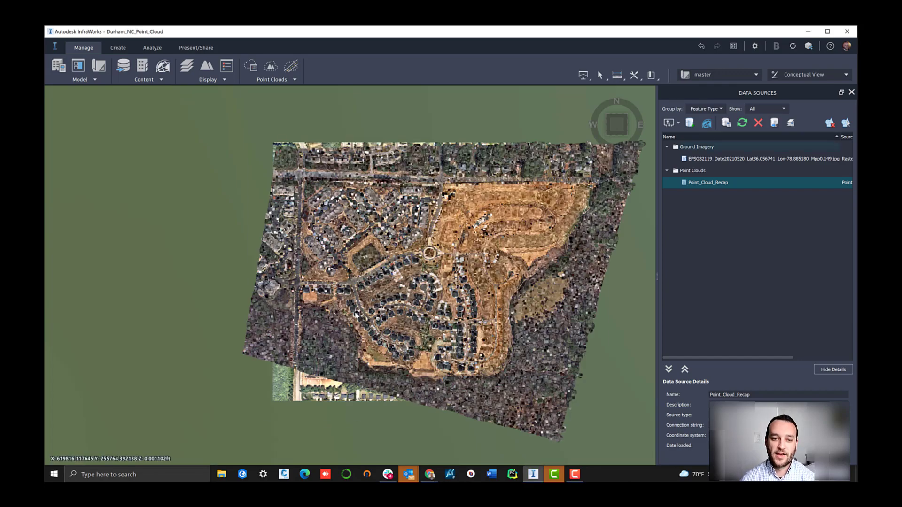
# Step: Examine the point cloud's houses, roads and vegetation around the housing development up close and at an oblique angle
pyautogui.scroll(4, 344, 316)
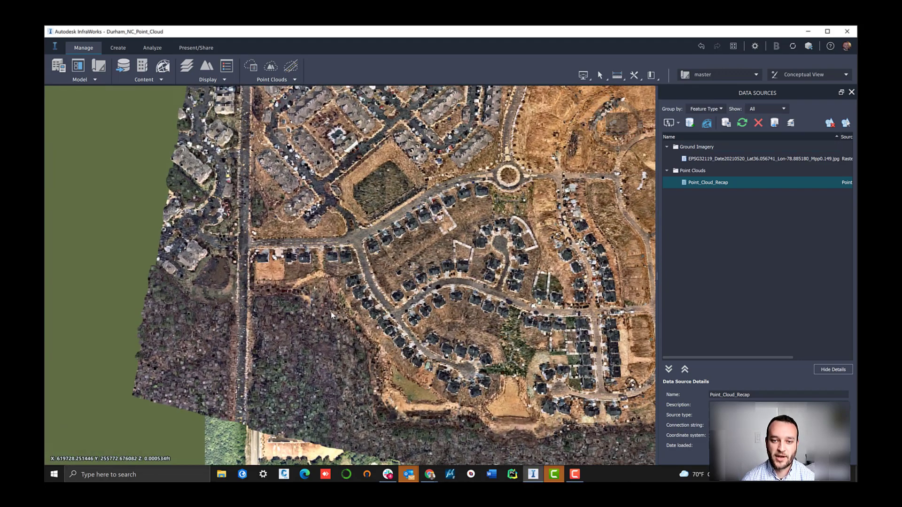
pyautogui.moveTo(338, 283); pyautogui.dragTo(268, 205)
pyautogui.scroll(3, 260, 199)
pyautogui.scroll(5, 261, 198)
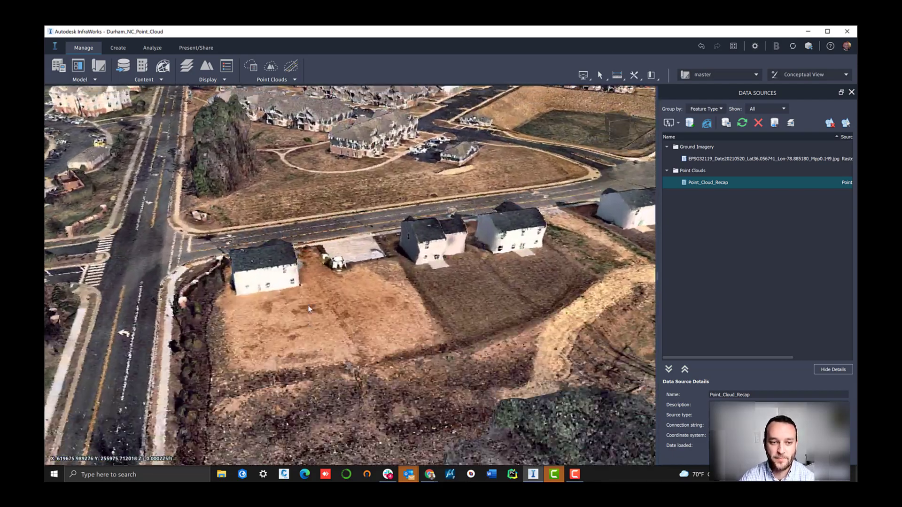
pyautogui.scroll(-3, 315, 270)
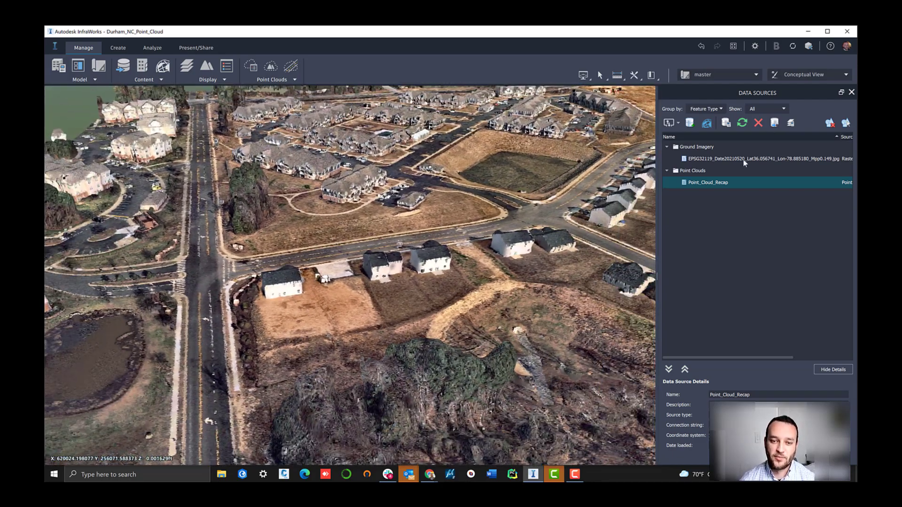
pyautogui.moveTo(430, 238); pyautogui.dragTo(273, 247)
pyautogui.moveTo(273, 246); pyautogui.dragTo(193, 249, button='middle')
pyautogui.scroll(-2, 333, 227)
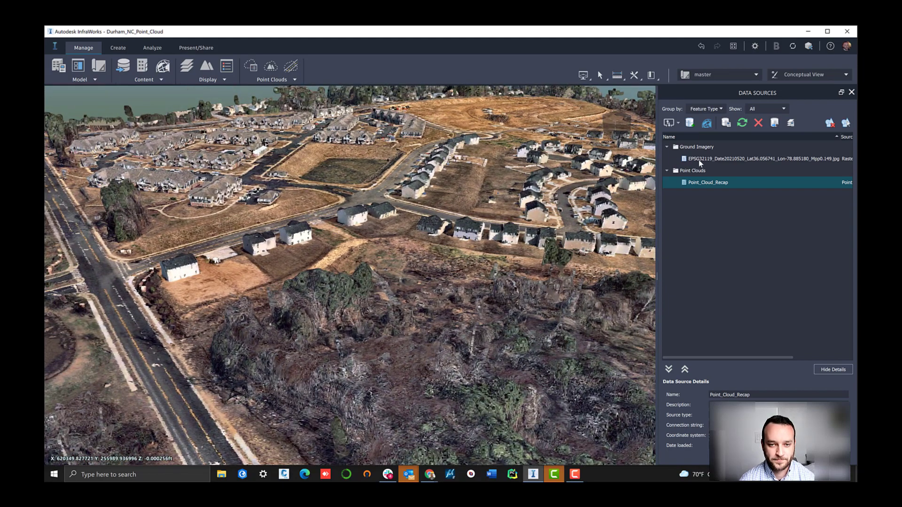
pyautogui.rightClick(708, 184)
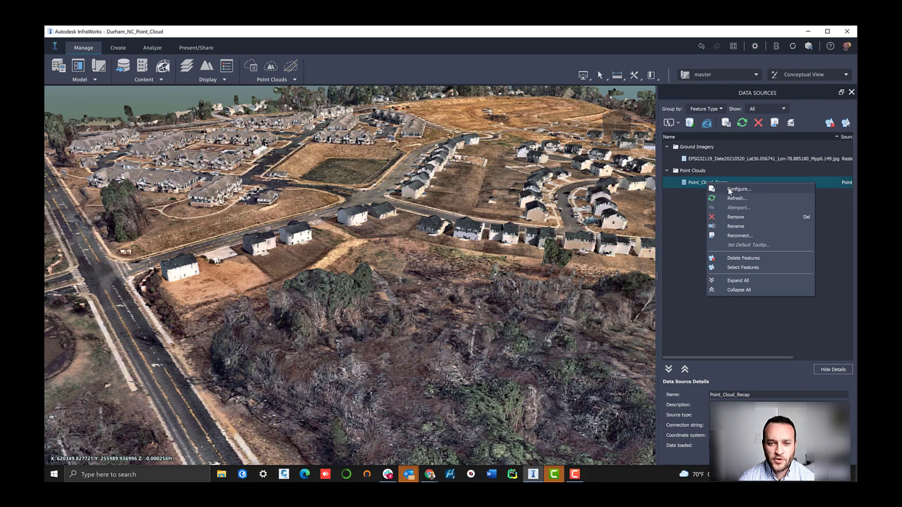
pyautogui.click(684, 197)
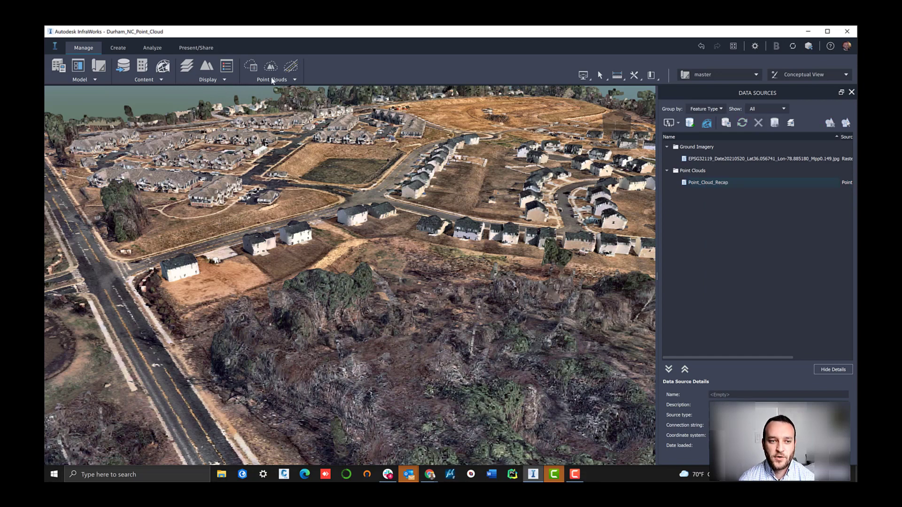
# Step: Start Point Cloud Terrain processing of Point_Cloud_Recap with Optimum ground, linear and vertical rules, Light Weight data and no file export
pyautogui.click(273, 80)
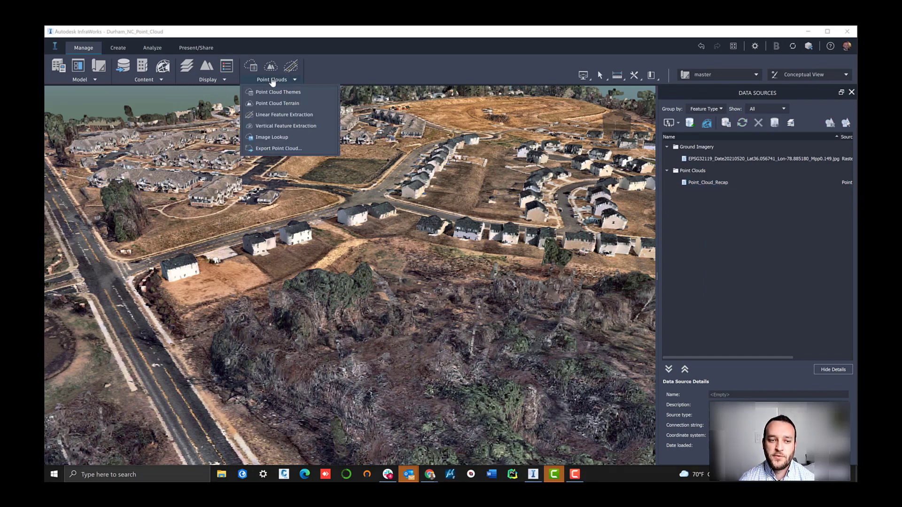
pyautogui.click(277, 103)
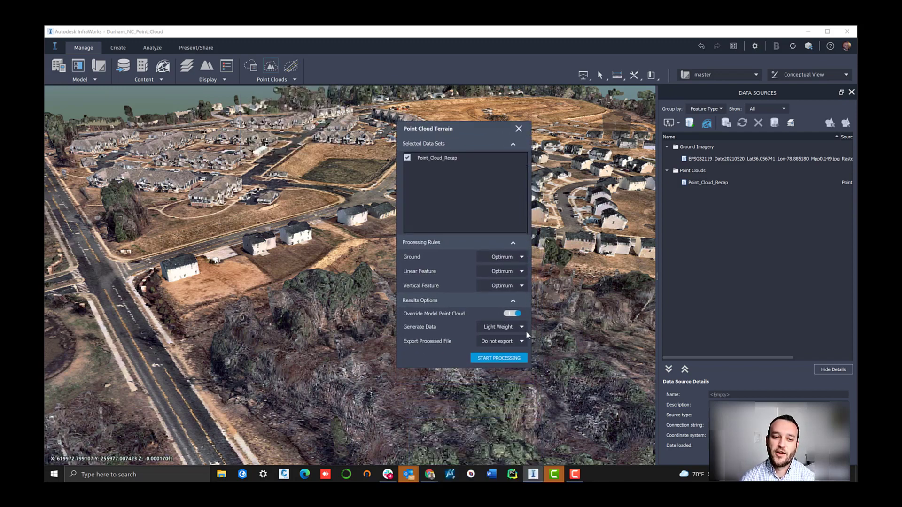
pyautogui.click(521, 256)
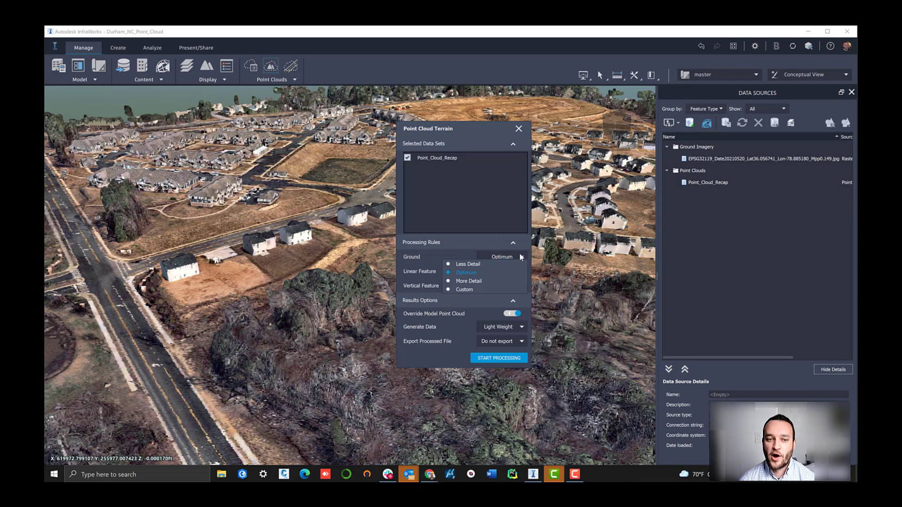
pyautogui.click(517, 265)
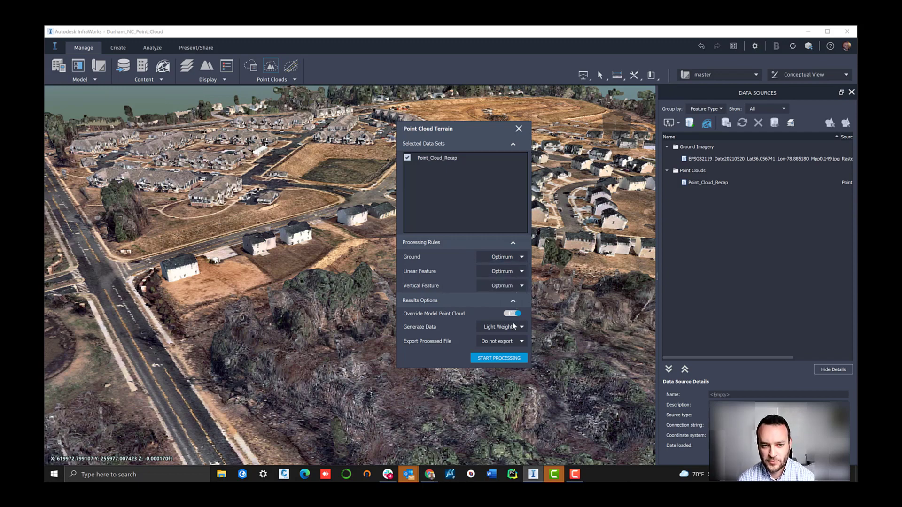
pyautogui.click(520, 359)
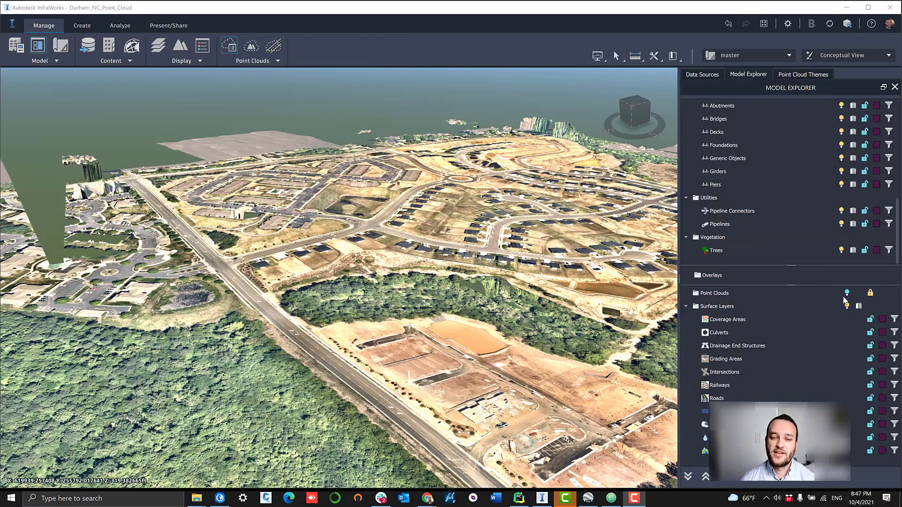
# Step: Turn on the visibility of the Point Clouds layer over the generated terrain and inspect the houses along the road
pyautogui.click(848, 295)
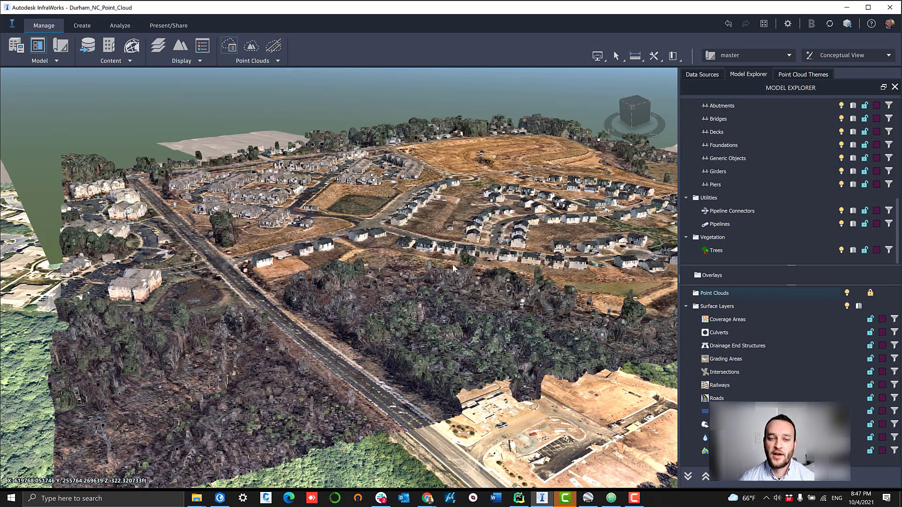
pyautogui.scroll(5, 282, 270)
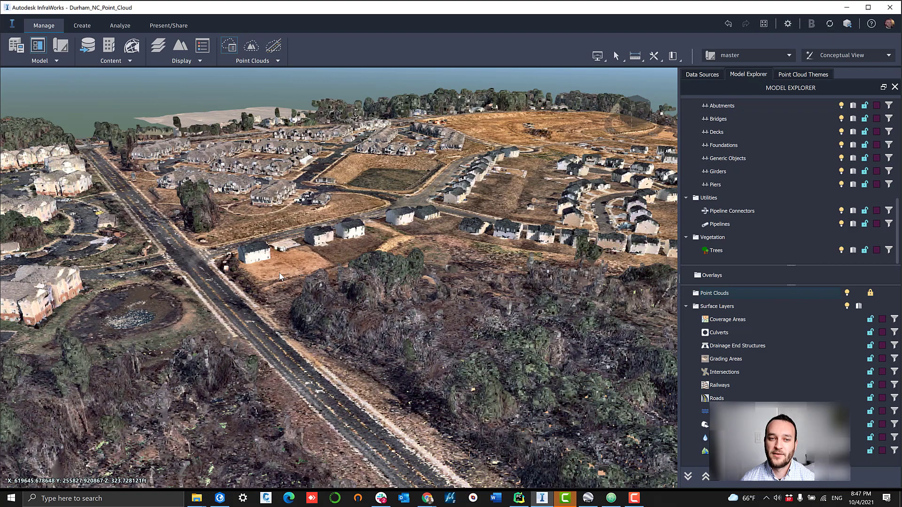
pyautogui.scroll(2, 368, 313)
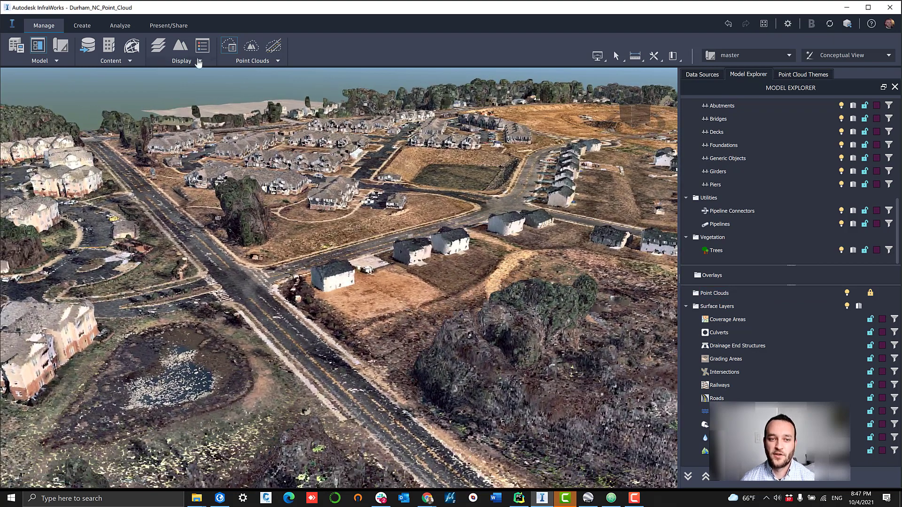
# Step: Turn on the Classification point cloud theme and view the color-coded houses, trees and ground across the site
pyautogui.click(245, 61)
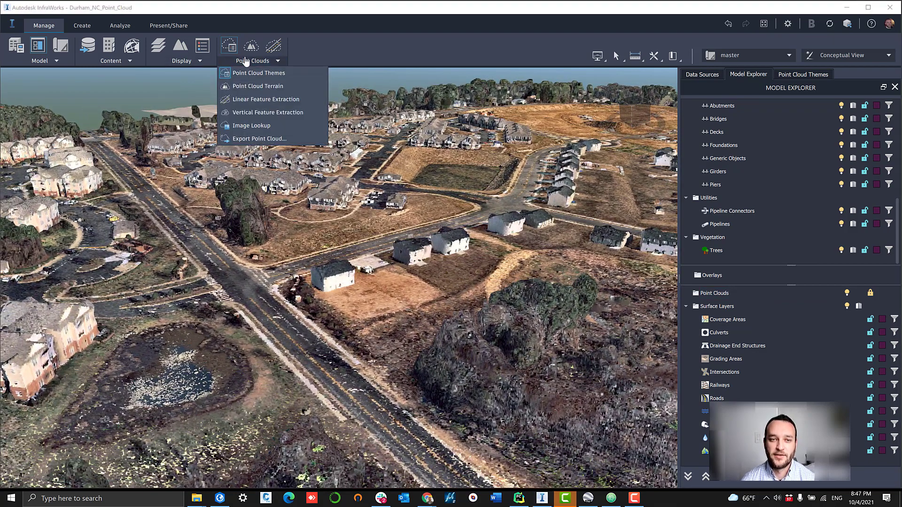
pyautogui.click(800, 74)
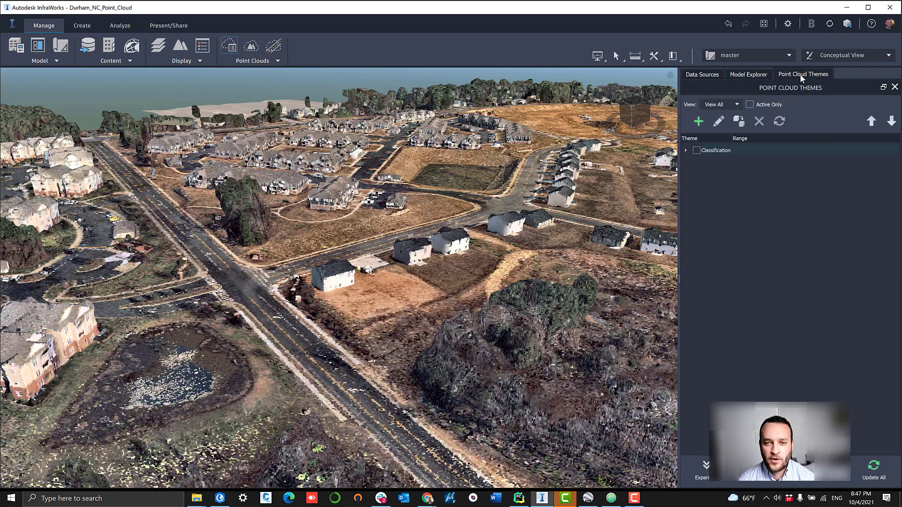
pyautogui.click(697, 150)
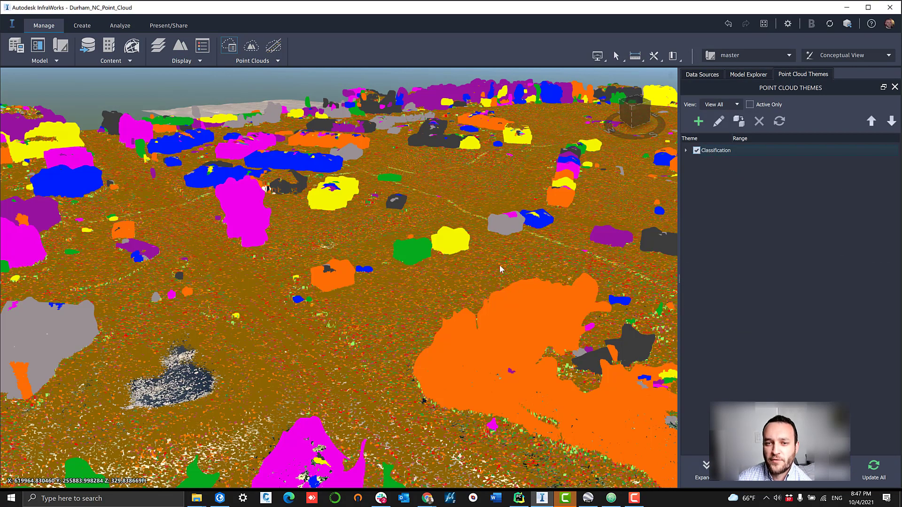
pyautogui.moveTo(432, 291); pyautogui.dragTo(325, 323, button='middle')
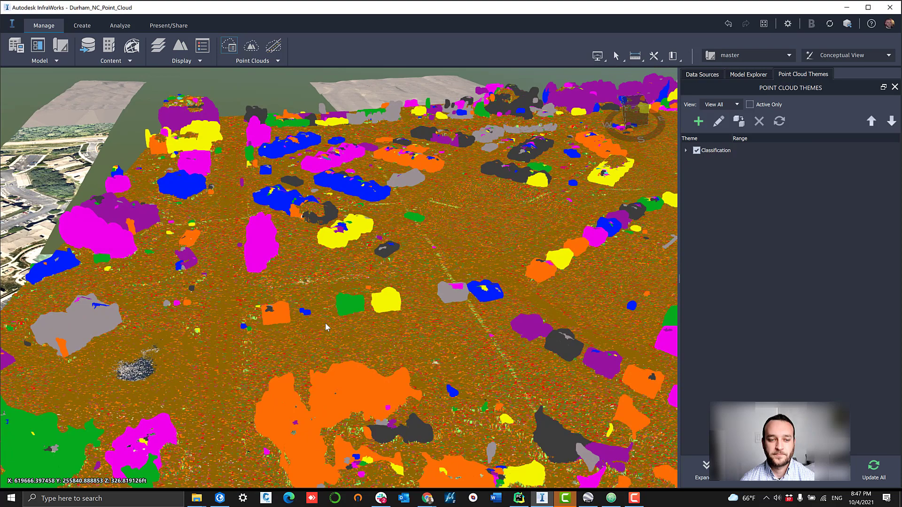
pyautogui.moveTo(520, 333); pyautogui.dragTo(419, 317, button='middle')
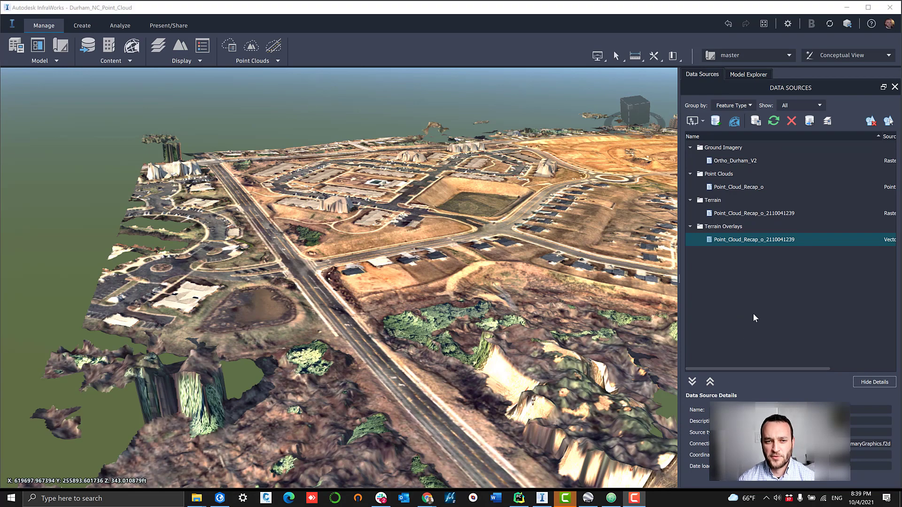
# Step: Inspect the generated terrain along the road, the building mounds and the detention basin up close
pyautogui.moveTo(484, 263); pyautogui.dragTo(402, 373)
pyautogui.scroll(1, 429, 313)
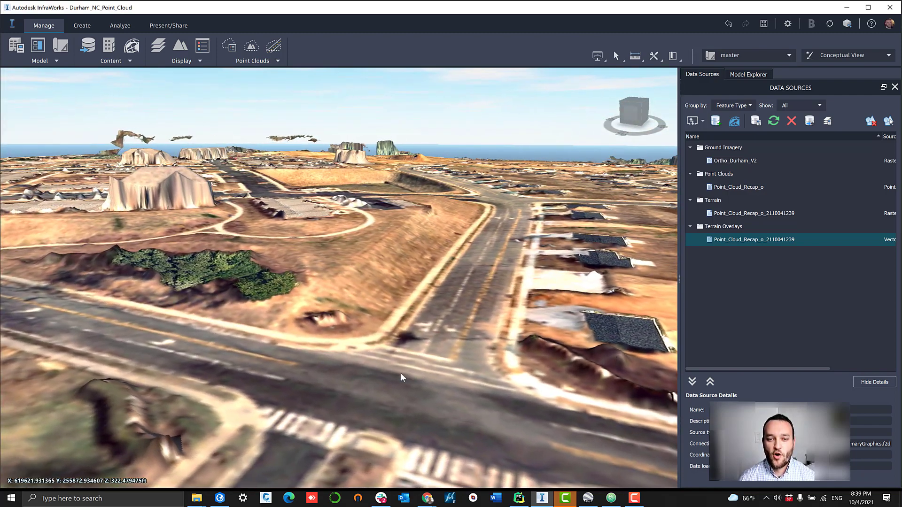
pyautogui.moveTo(479, 264); pyautogui.dragTo(467, 386, button='middle')
pyautogui.moveTo(489, 275); pyautogui.dragTo(478, 343, button='middle')
pyautogui.moveTo(478, 345); pyautogui.dragTo(179, 175)
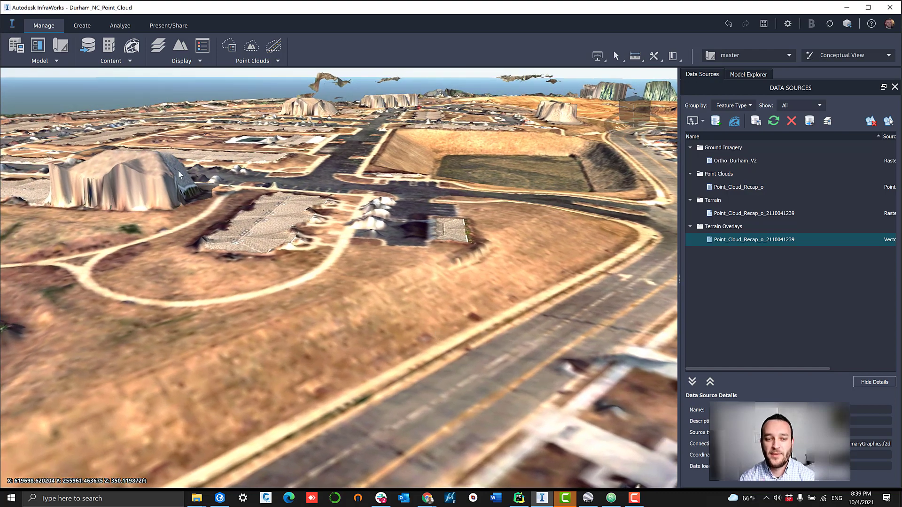
pyautogui.moveTo(564, 193); pyautogui.dragTo(439, 267)
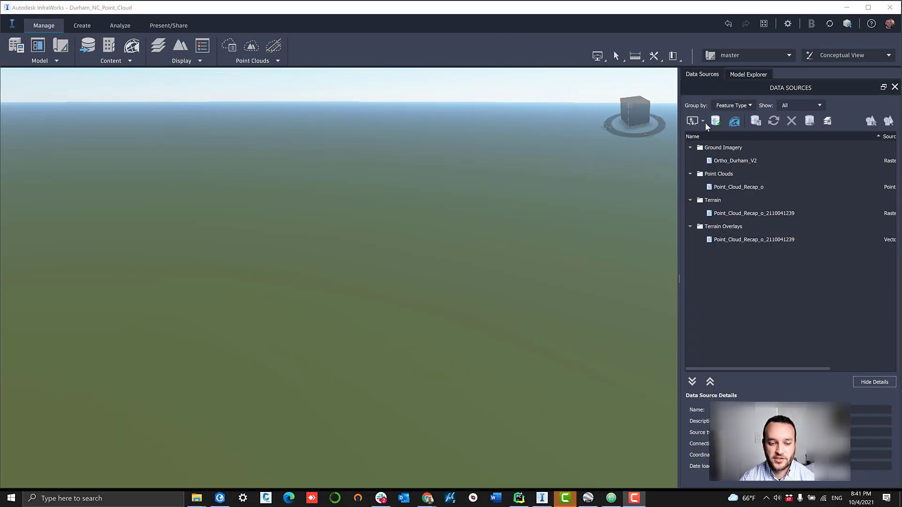
# Step: Add DTM.tif from the metric_test_DTMGeoTIFF-0000 folder as a raster data source
pyautogui.click(703, 122)
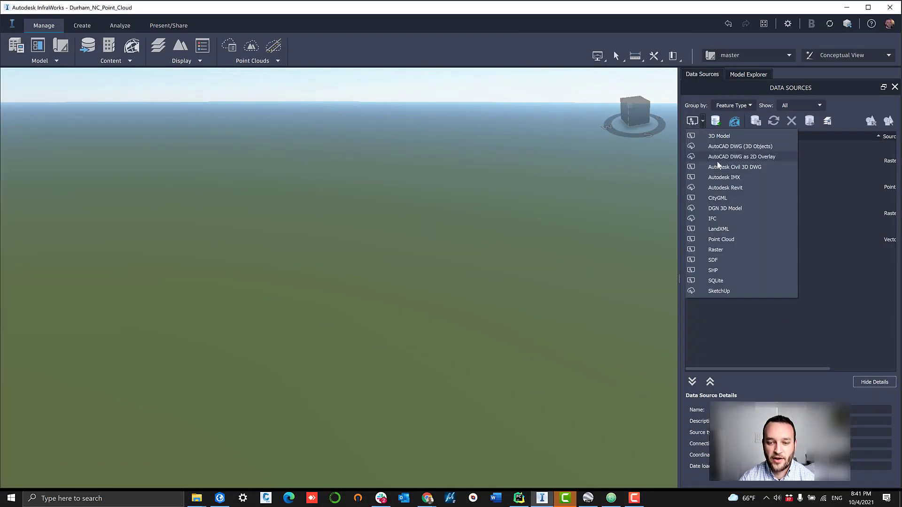
pyautogui.click(733, 250)
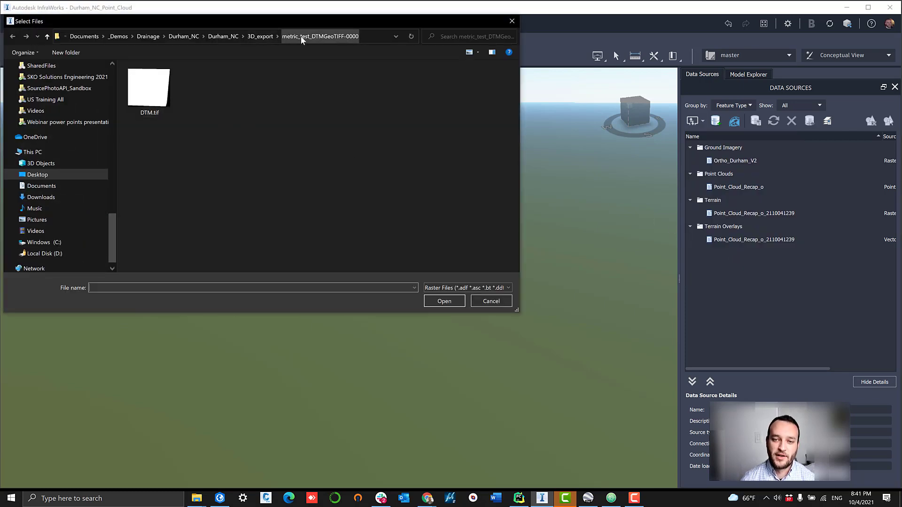
pyautogui.click(149, 89)
pyautogui.click(435, 303)
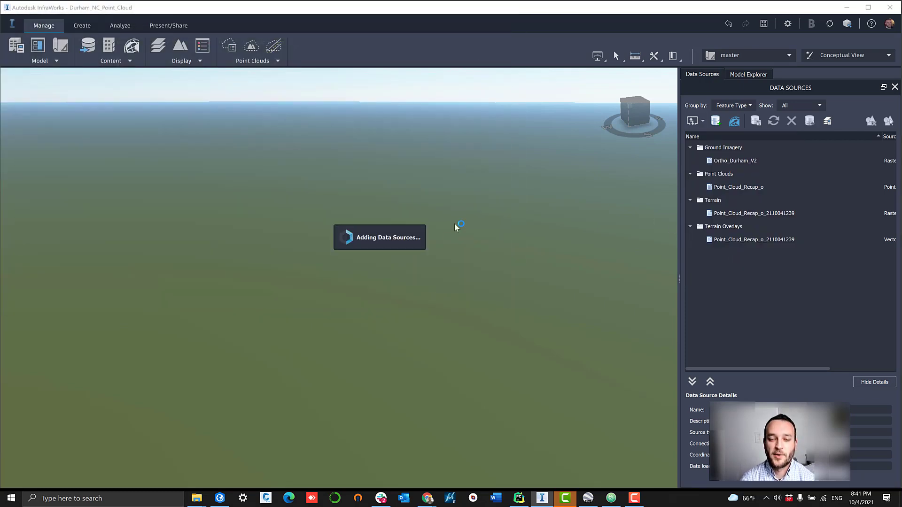
# Step: Configure the DTM.tif source as Terrain, keeping the NC83 coordinate system, and refresh it into the model
pyautogui.rightClick(745, 213)
pyautogui.click(761, 218)
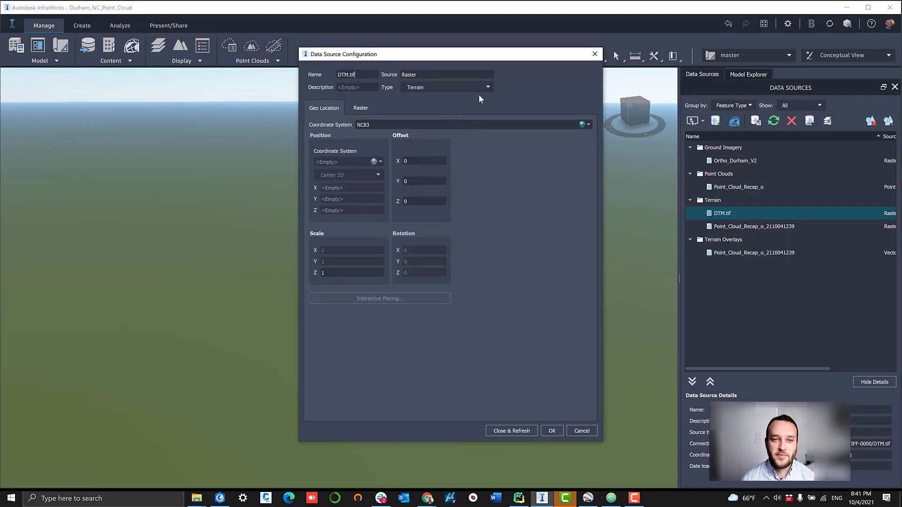
pyautogui.click(512, 430)
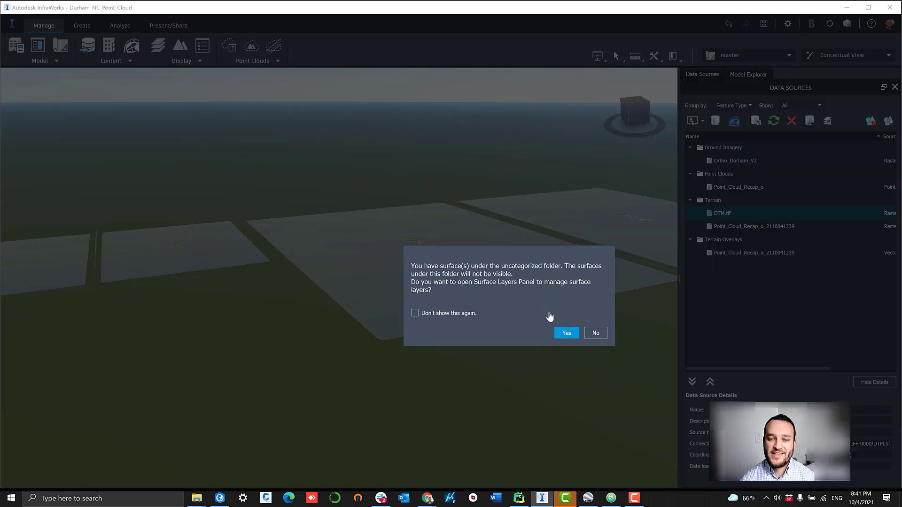
# Step: Move DTM.tif from Uncategorized into the Ground Surface layer, above the point cloud terrain, and accept the surface layers
pyautogui.click(563, 336)
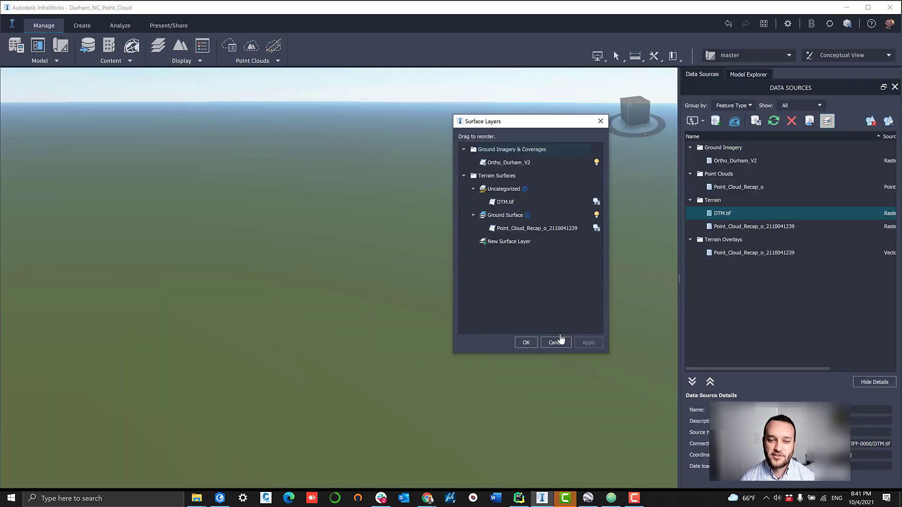
pyautogui.click(513, 203)
pyautogui.moveTo(513, 226); pyautogui.dragTo(513, 222)
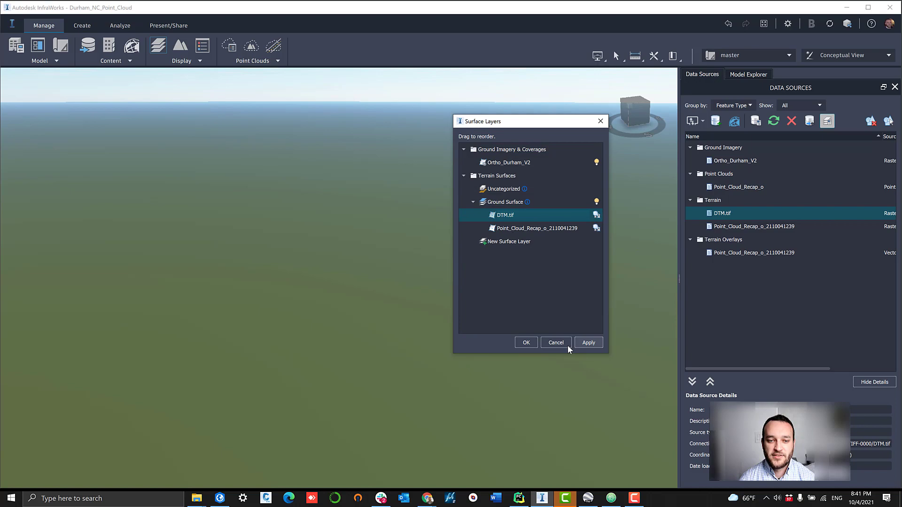
pyautogui.click(526, 342)
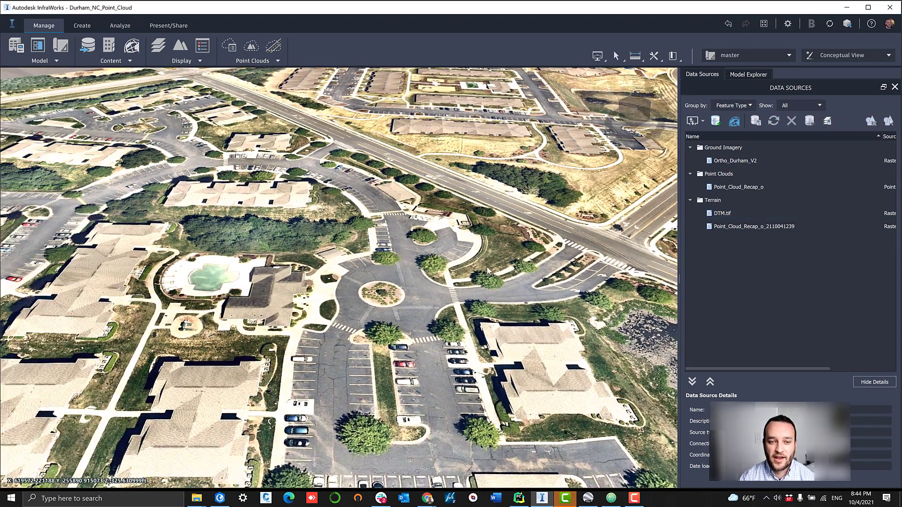
# Step: Examine the DTM terrain with draped imagery around the roundabout, road junction, apartment blocks and detention basin
pyautogui.moveTo(487, 271); pyautogui.dragTo(672, 253, button='middle')
pyautogui.moveTo(476, 341); pyautogui.dragTo(312, 368, button='middle')
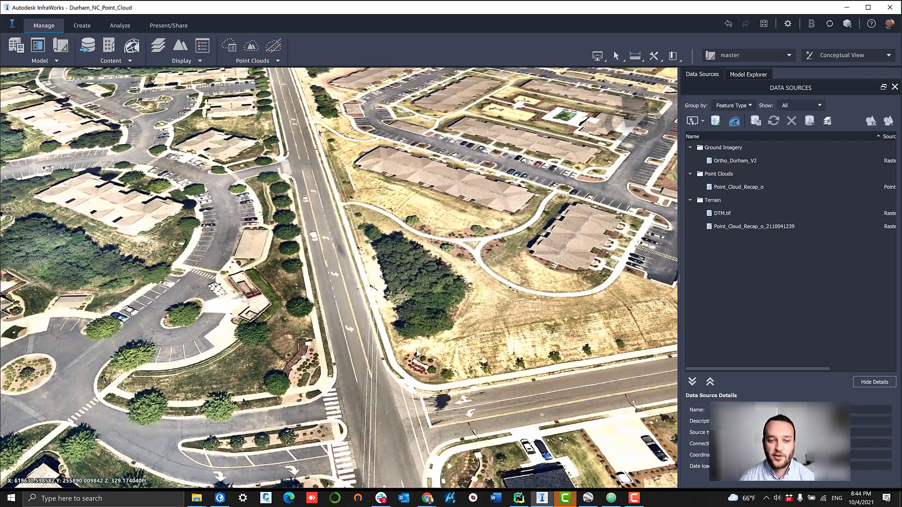
pyautogui.moveTo(417, 354); pyautogui.dragTo(345, 379)
pyautogui.scroll(-3, 345, 379)
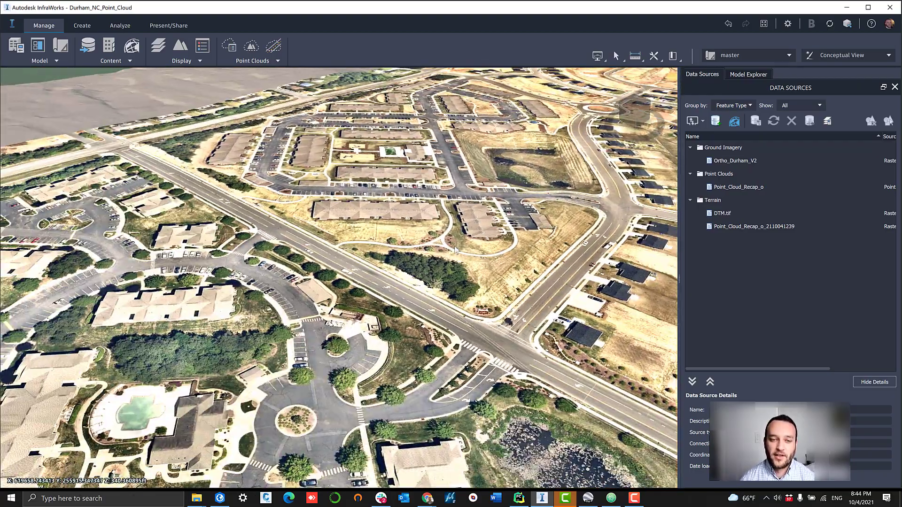
pyautogui.scroll(3, 455, 246)
pyautogui.scroll(3, 398, 351)
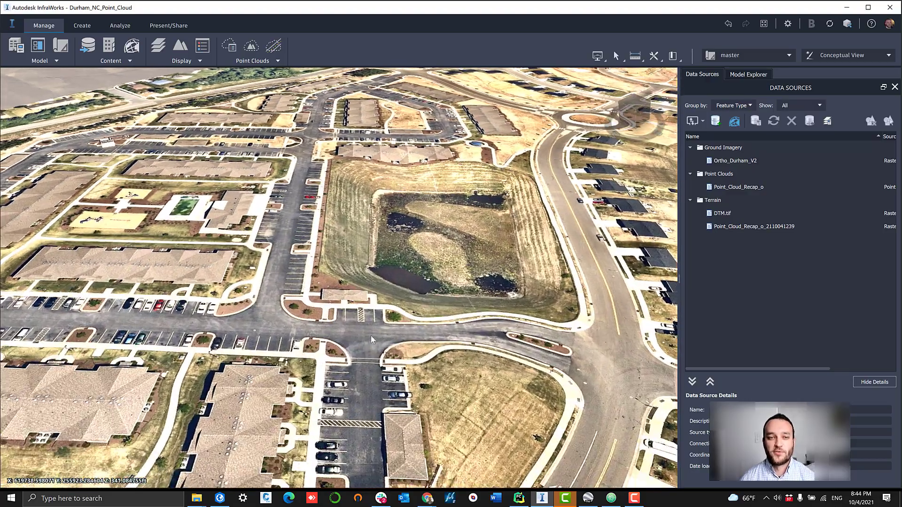
pyautogui.moveTo(367, 358); pyautogui.dragTo(353, 341)
pyautogui.scroll(6, 437, 217)
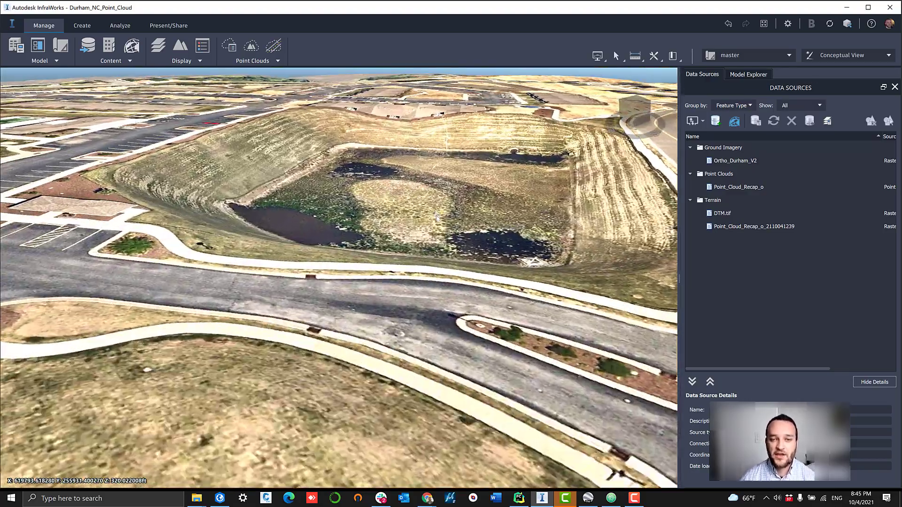
pyautogui.moveTo(436, 217); pyautogui.dragTo(413, 309)
pyautogui.scroll(-8, 414, 311)
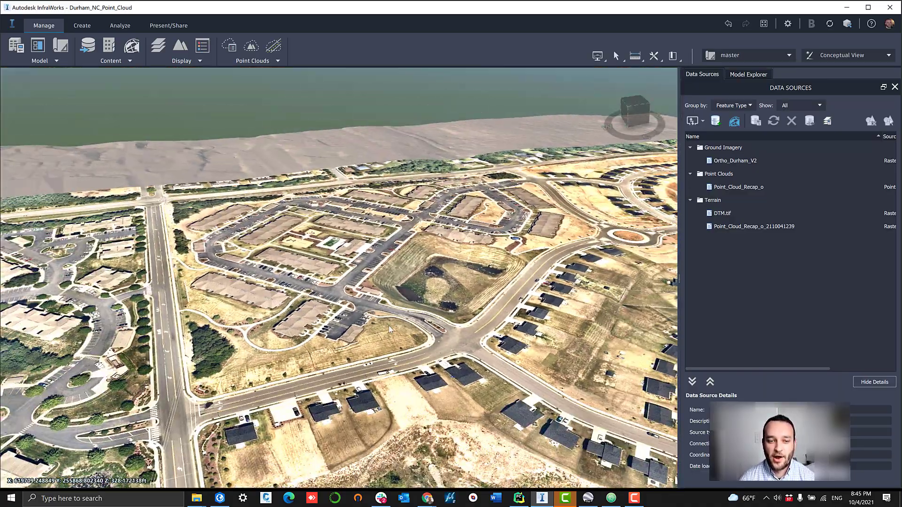
pyautogui.keyDown('shift'); pyautogui.moveTo(389, 329); pyautogui.dragTo(280, 269, button='middle'); pyautogui.keyUp('shift')
pyautogui.scroll(2, 342, 265)
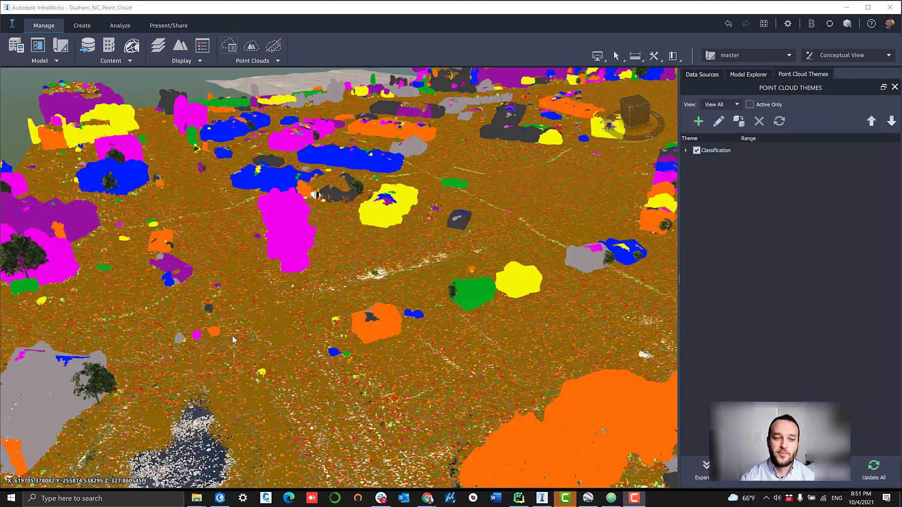
# Step: Examine the classified points around the road intersection, its planted islands and the corner house up close
pyautogui.scroll(3, 234, 339)
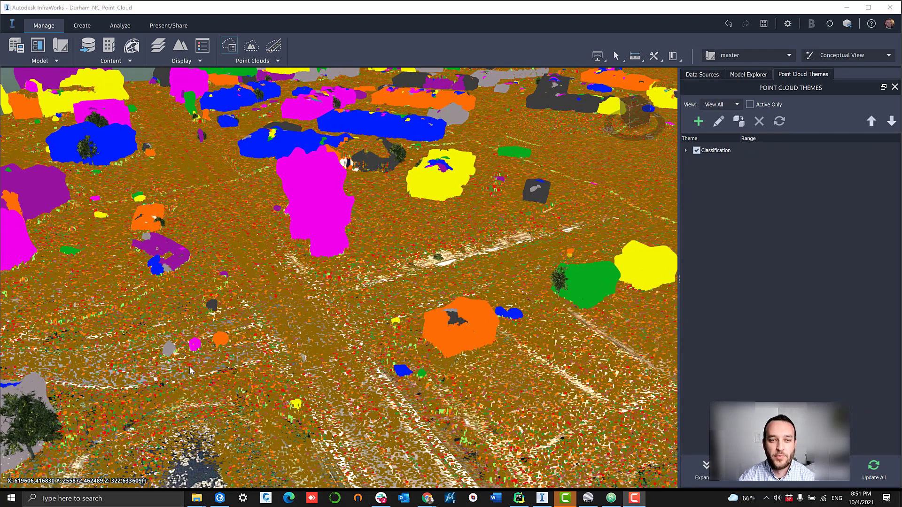
pyautogui.scroll(3, 190, 372)
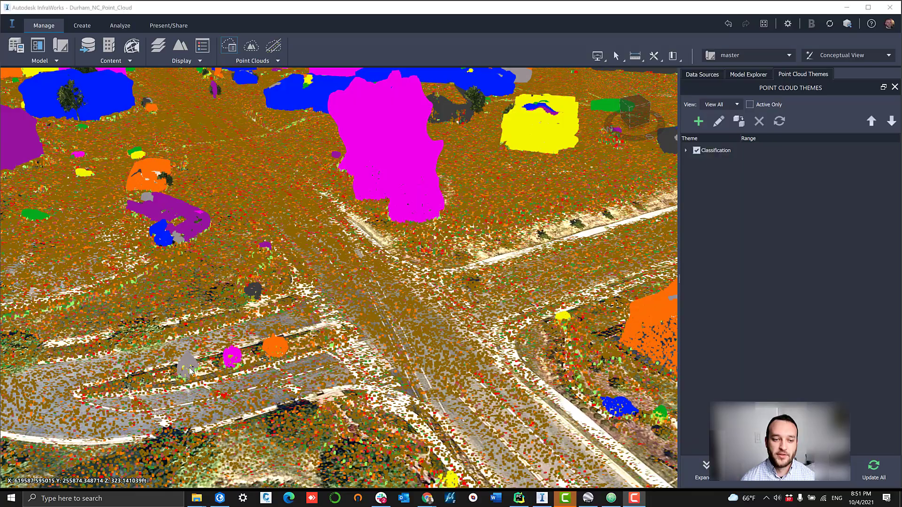
pyautogui.moveTo(438, 342); pyautogui.dragTo(245, 328, button='middle')
pyautogui.moveTo(244, 327); pyautogui.dragTo(403, 375)
pyautogui.moveTo(488, 361); pyautogui.dragTo(348, 339, button='middle')
pyautogui.scroll(3, 349, 341)
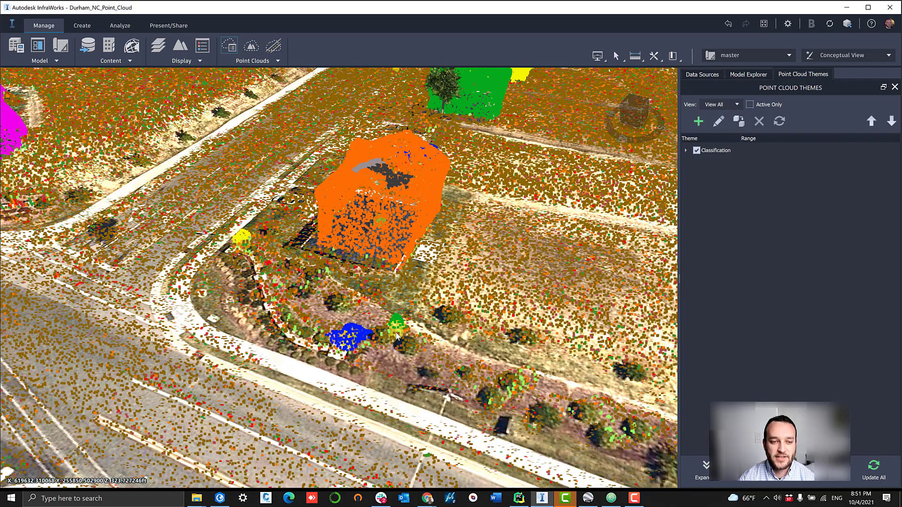
pyautogui.moveTo(428, 274); pyautogui.dragTo(234, 75, button='middle')
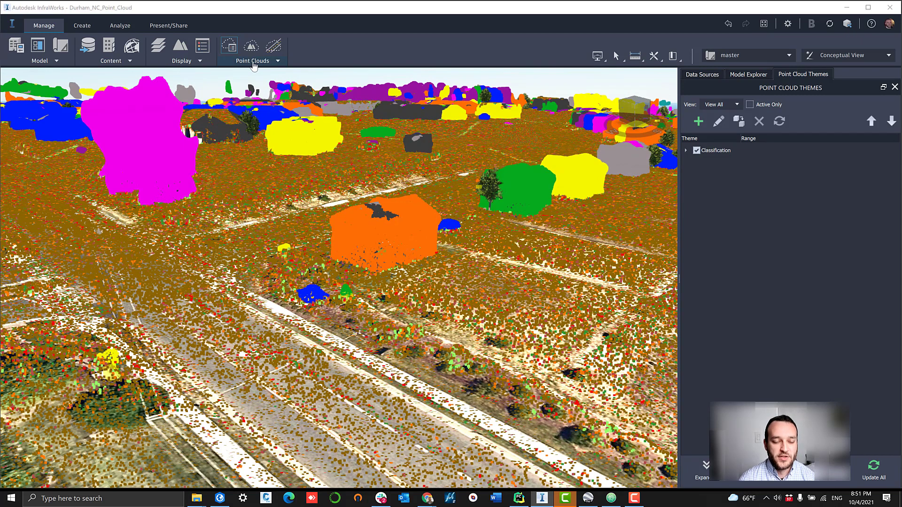
# Step: Assign the Tree feature to the detected vertical features on the planted island beside the intersection with Point Cloud Modeling
pyautogui.click(254, 64)
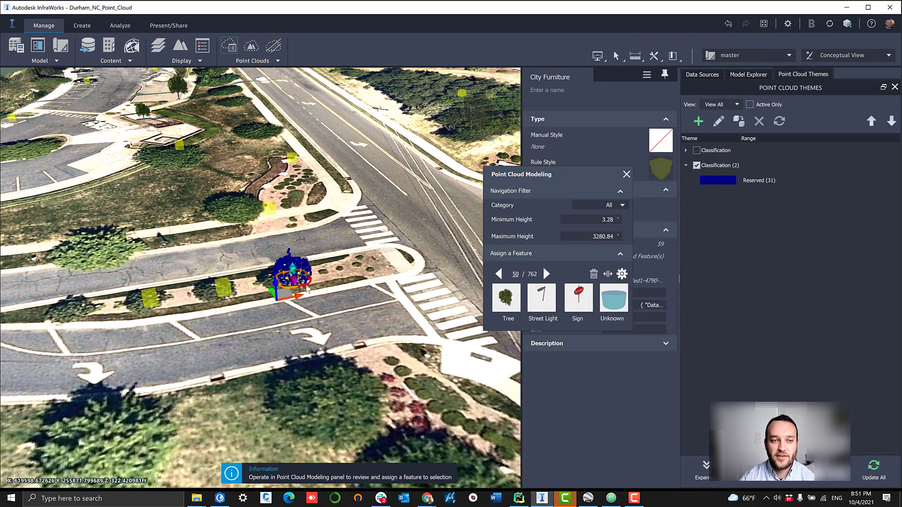
pyautogui.click(513, 300)
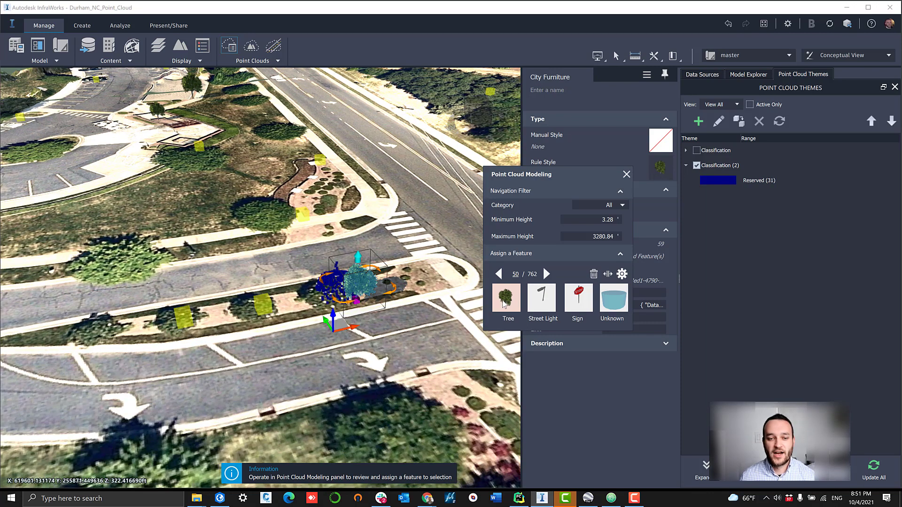
pyautogui.click(504, 303)
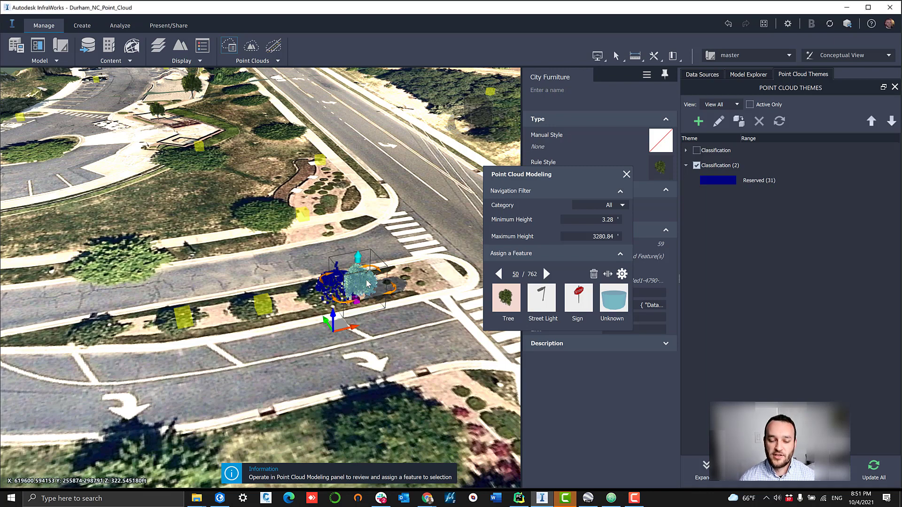
pyautogui.click(510, 302)
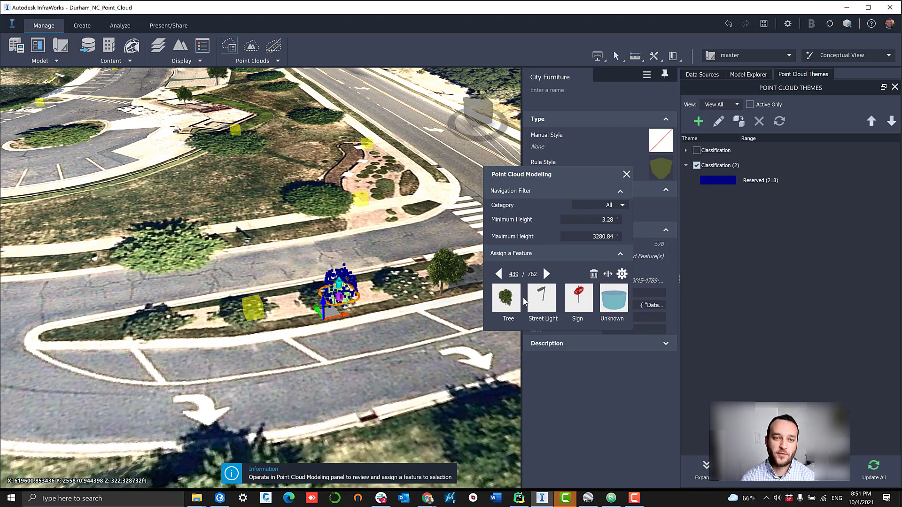
pyautogui.click(269, 309)
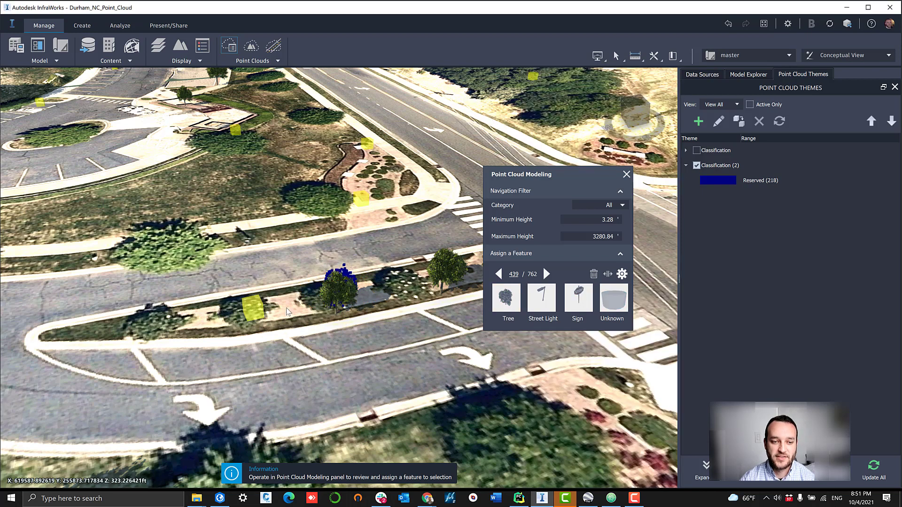
pyautogui.click(257, 314)
pyautogui.click(509, 304)
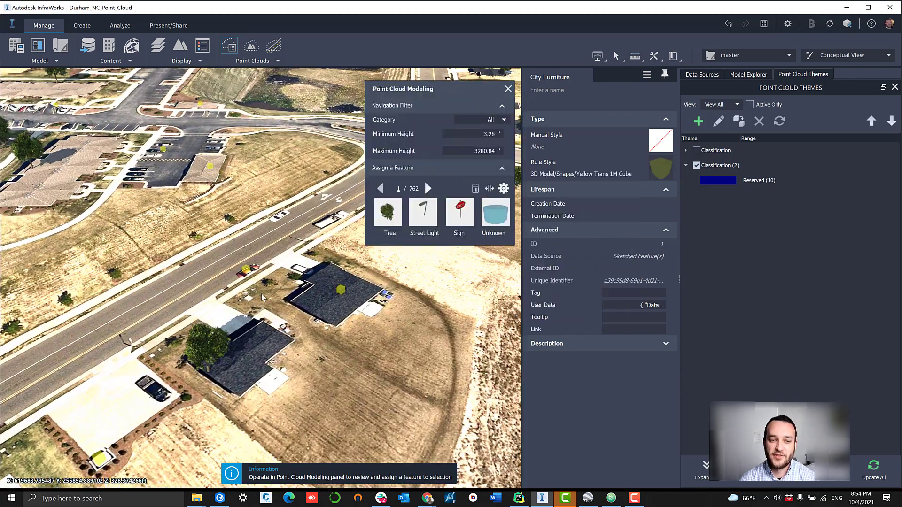
# Step: Select the detected feature on the red car parked along the road and set its rule style to 3D Model/Vehicles/Porsche Cayenne
pyautogui.scroll(5, 244, 272)
pyautogui.moveTo(244, 272); pyautogui.dragTo(215, 317, button='middle')
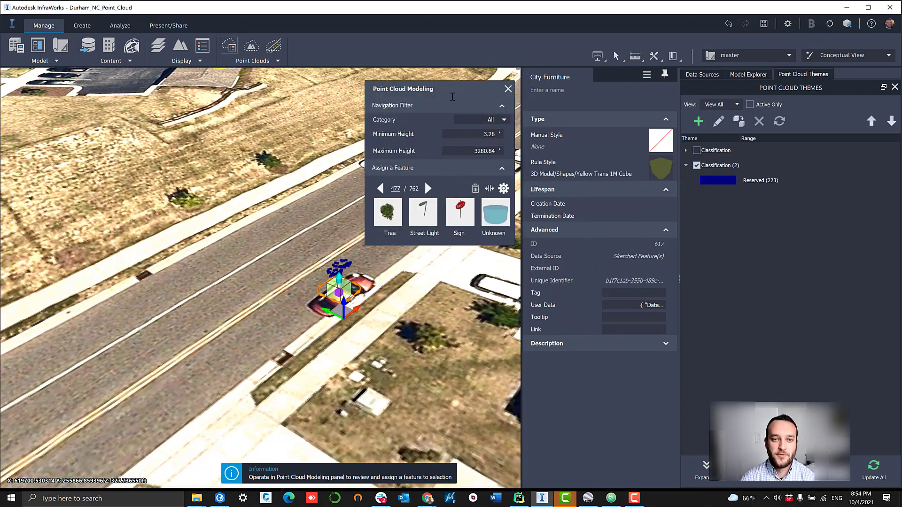
pyautogui.moveTo(443, 72); pyautogui.dragTo(451, 50)
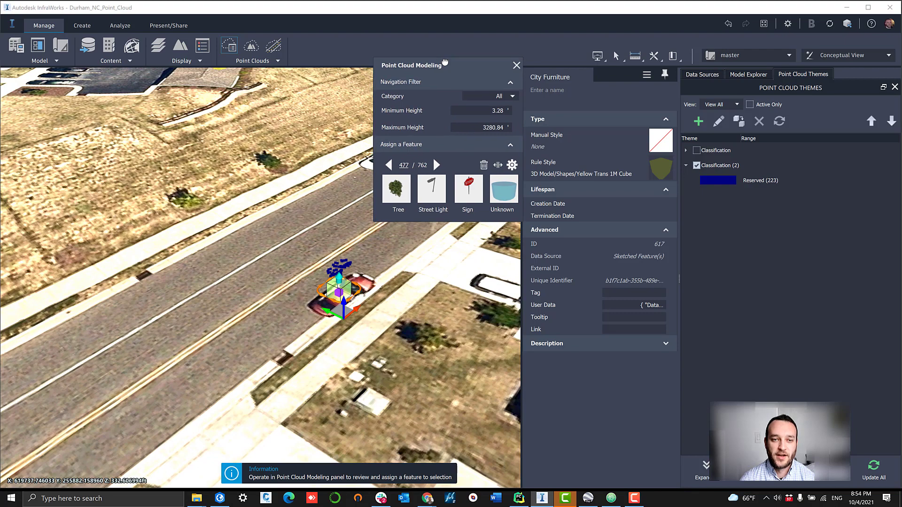
pyautogui.click(663, 168)
pyautogui.click(611, 208)
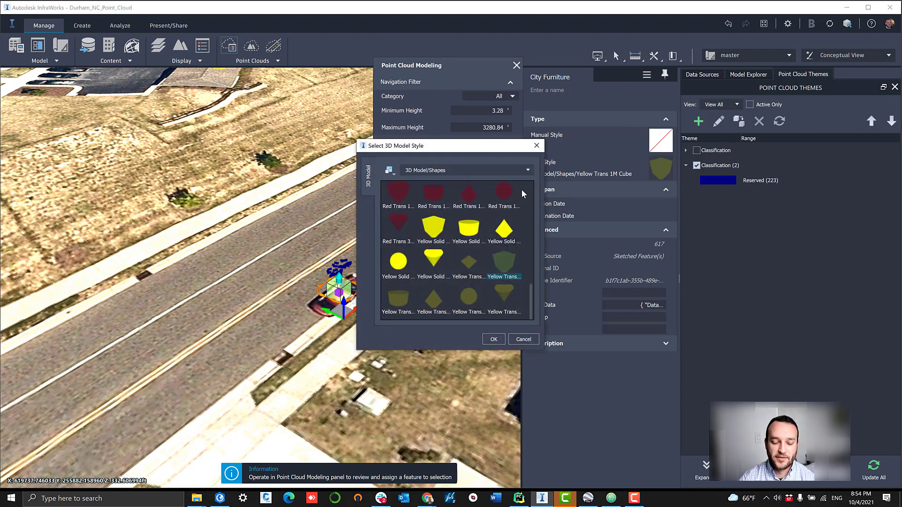
pyautogui.click(466, 175)
pyautogui.click(458, 234)
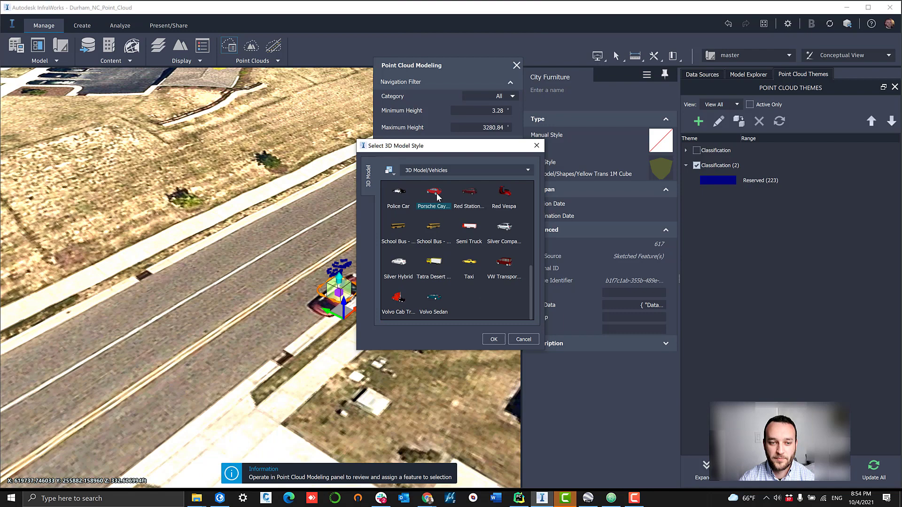
pyautogui.click(491, 342)
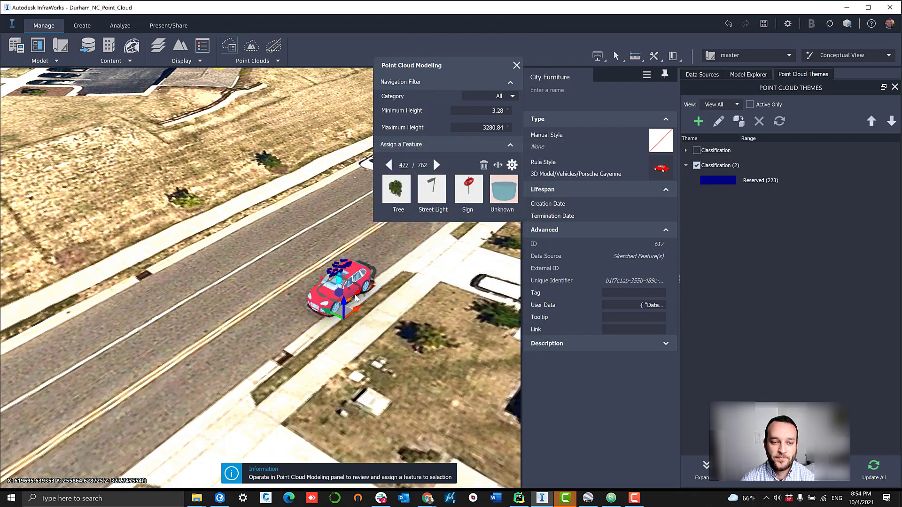
# Step: Rotate the Porsche Cayenne model to line up with the road, and exit Point Cloud Modeling
pyautogui.moveTo(356, 298); pyautogui.dragTo(213, 379)
pyautogui.click(251, 320)
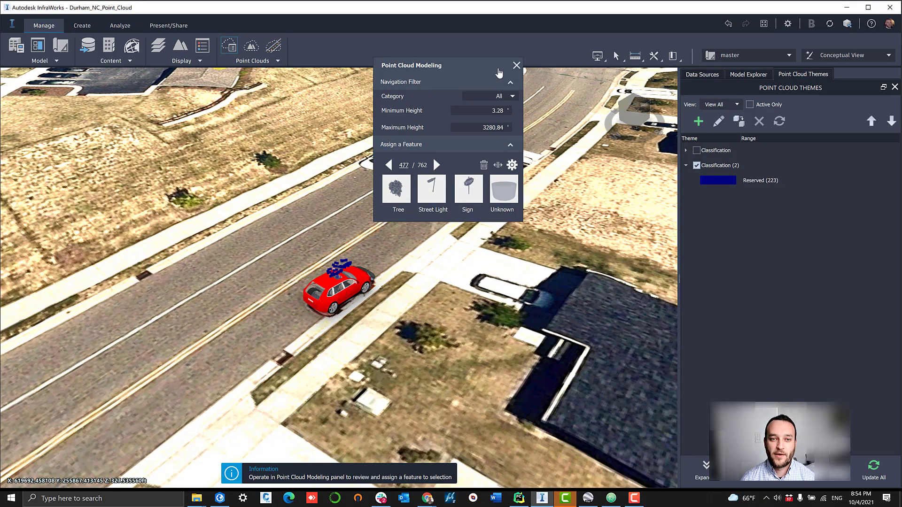
pyautogui.click(517, 66)
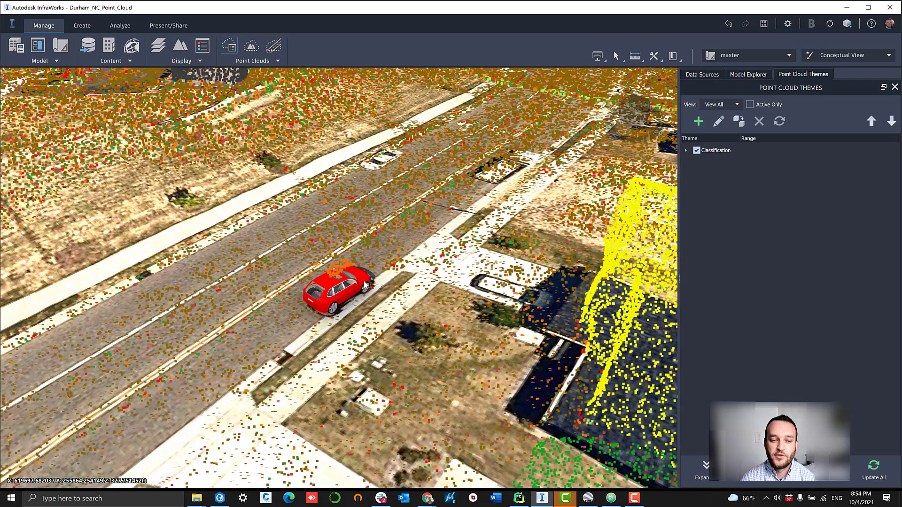
pyautogui.scroll(2, 365, 285)
pyautogui.moveTo(262, 358); pyautogui.dragTo(311, 351, button='middle')
pyautogui.moveTo(311, 351); pyautogui.dragTo(464, 321)
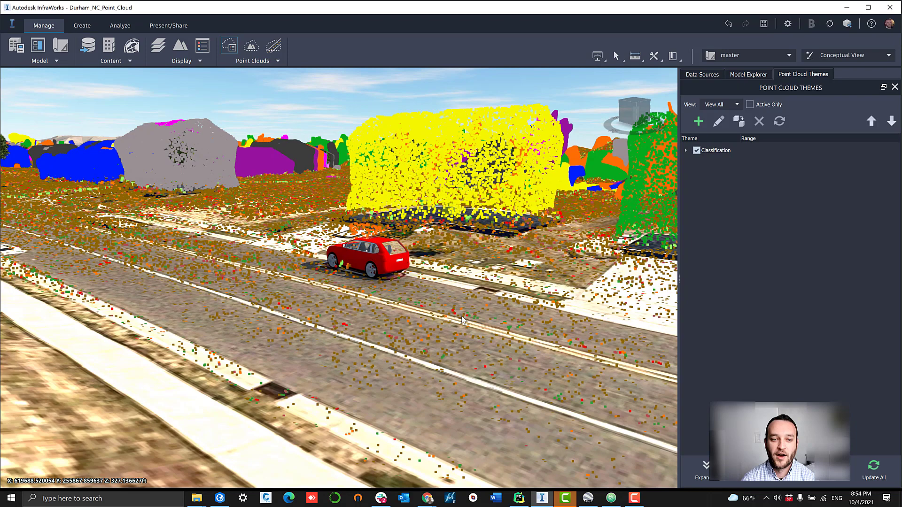
pyautogui.moveTo(463, 320); pyautogui.dragTo(465, 329, button='middle')
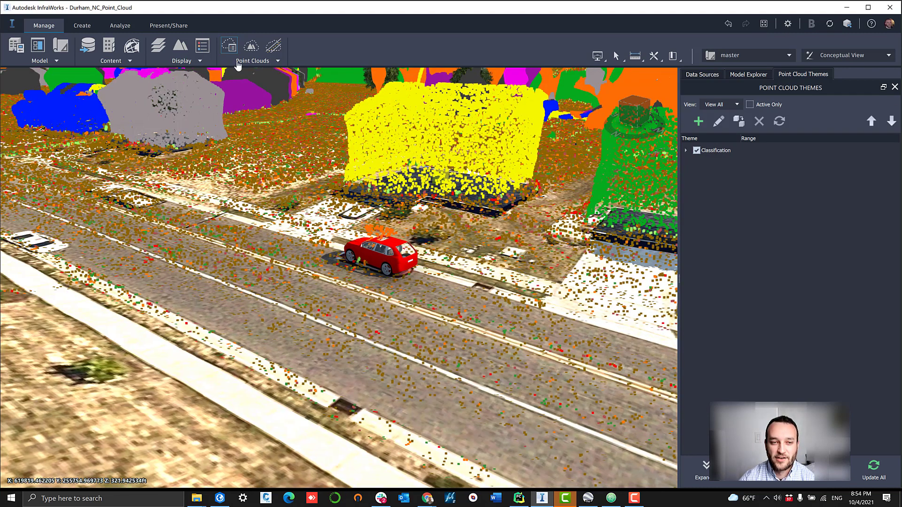
# Step: Run Vertical Feature Extraction again and select the detected feature on the small building in the apartment parking lot with its properties open
pyautogui.click(253, 60)
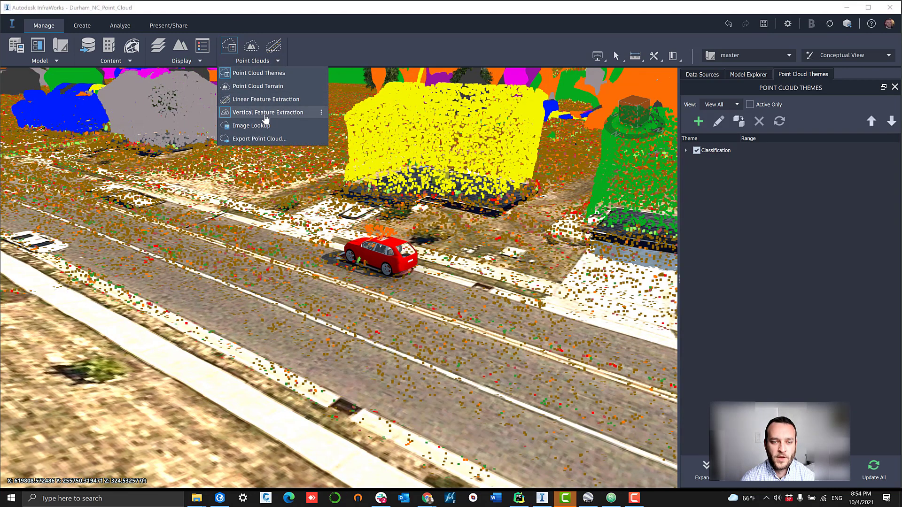
pyautogui.click(266, 112)
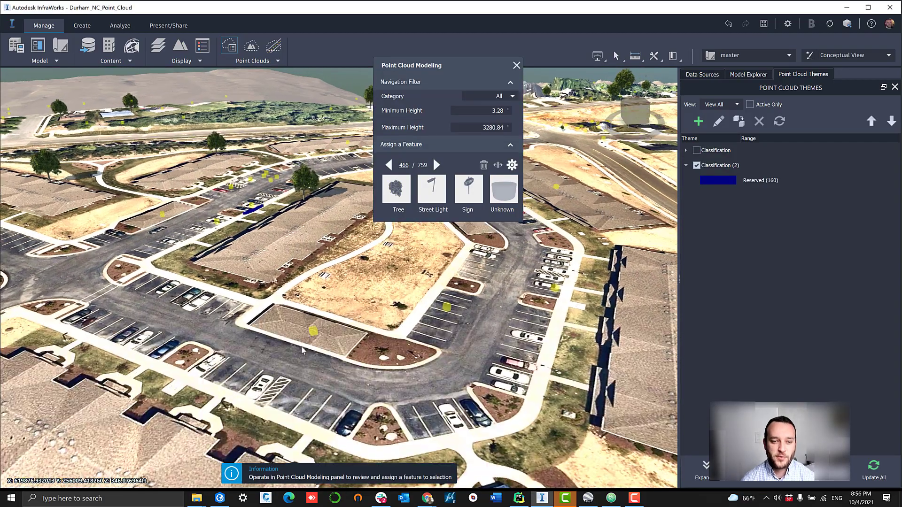
pyautogui.moveTo(301, 350); pyautogui.dragTo(352, 361)
pyautogui.moveTo(336, 345); pyautogui.dragTo(275, 346, button='middle')
pyautogui.click(262, 334)
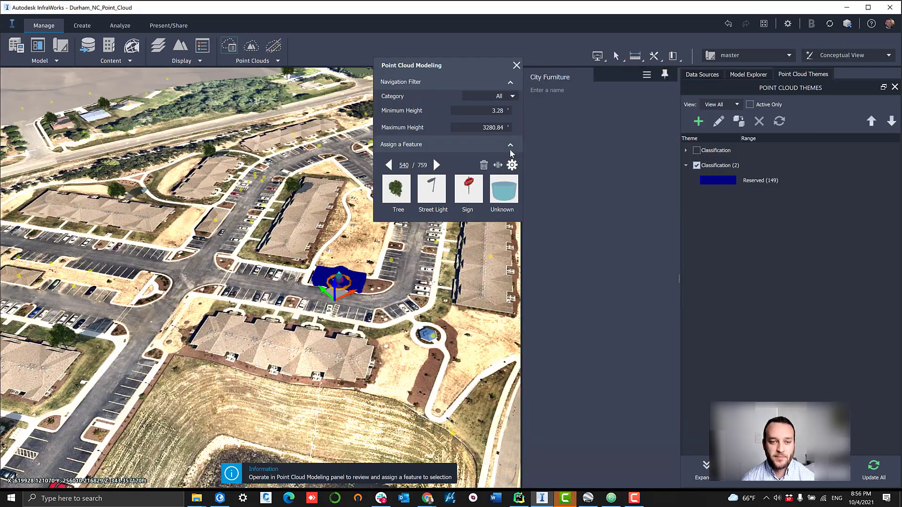
pyautogui.scroll(3, 337, 259)
pyautogui.scroll(3, 337, 260)
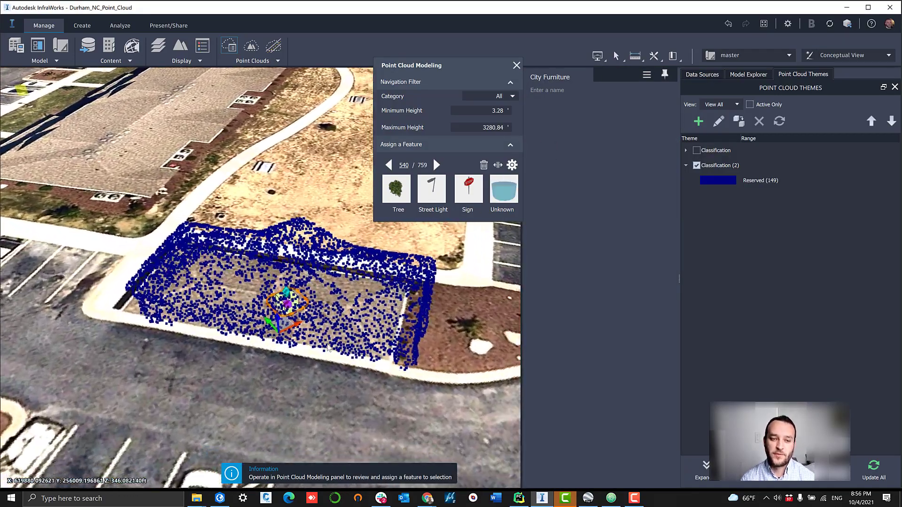
pyautogui.moveTo(329, 345); pyautogui.dragTo(305, 335)
pyautogui.click(513, 165)
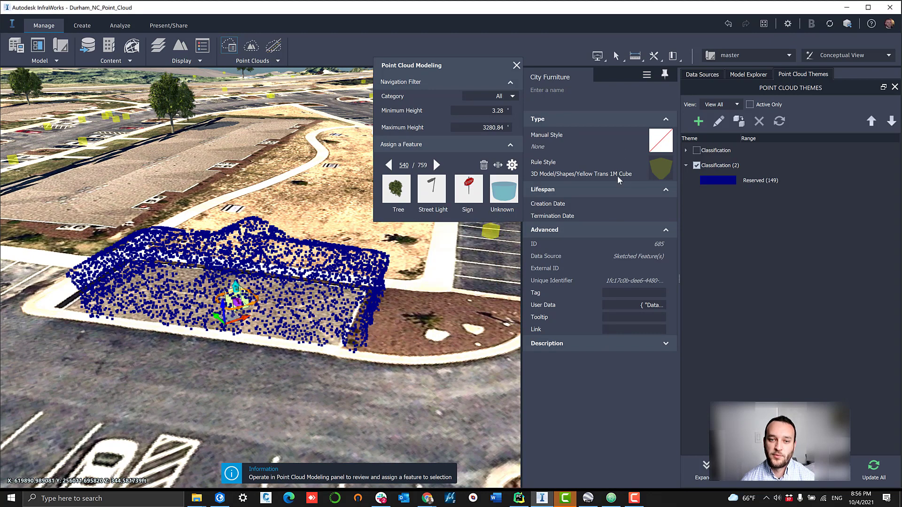
# Step: Set the small building feature's rule style to the white Single Story house from 3D Model/Buildings/Residential
pyautogui.click(660, 170)
pyautogui.click(615, 208)
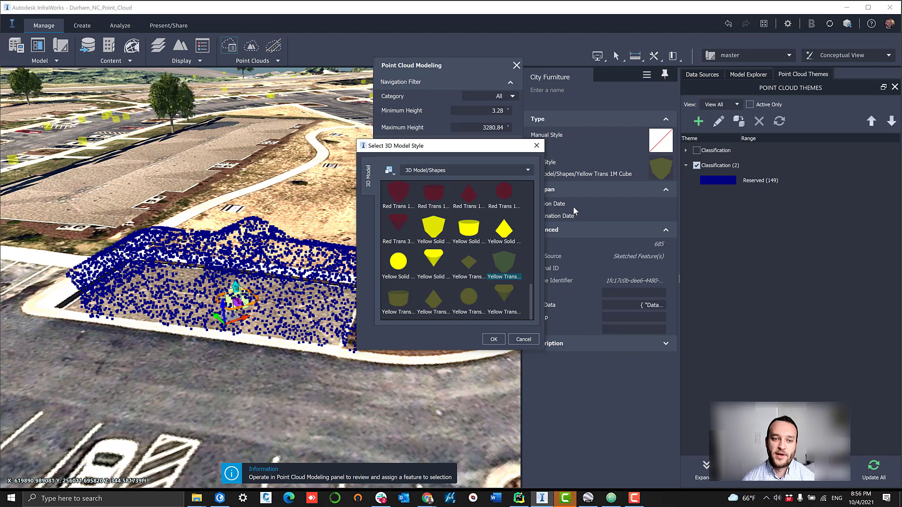
pyautogui.click(494, 172)
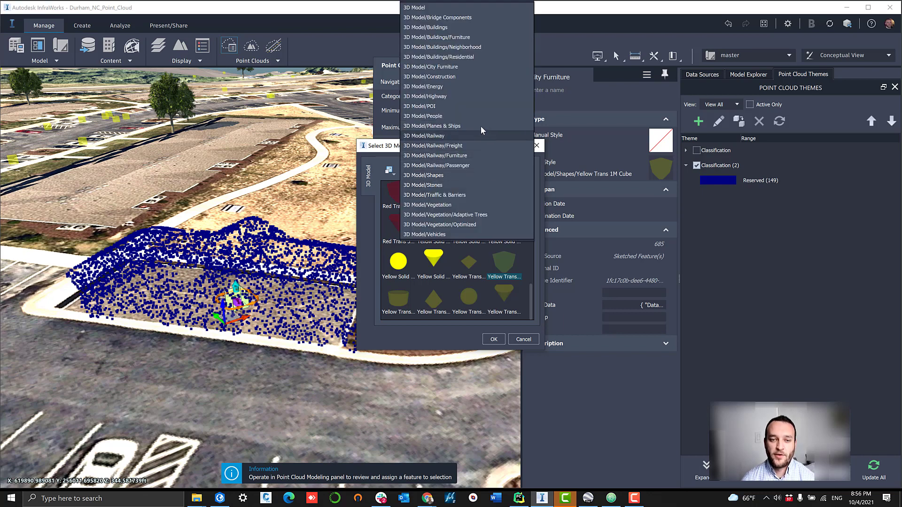
pyautogui.click(459, 58)
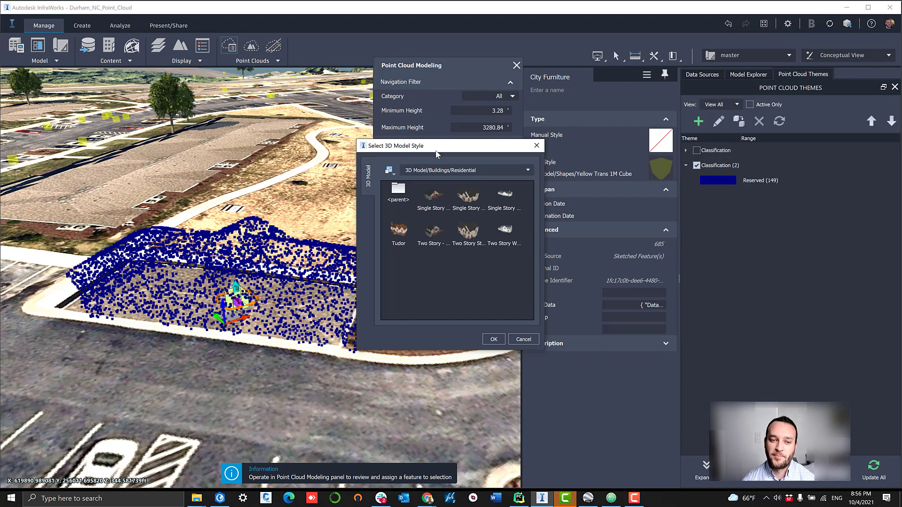
pyautogui.click(506, 198)
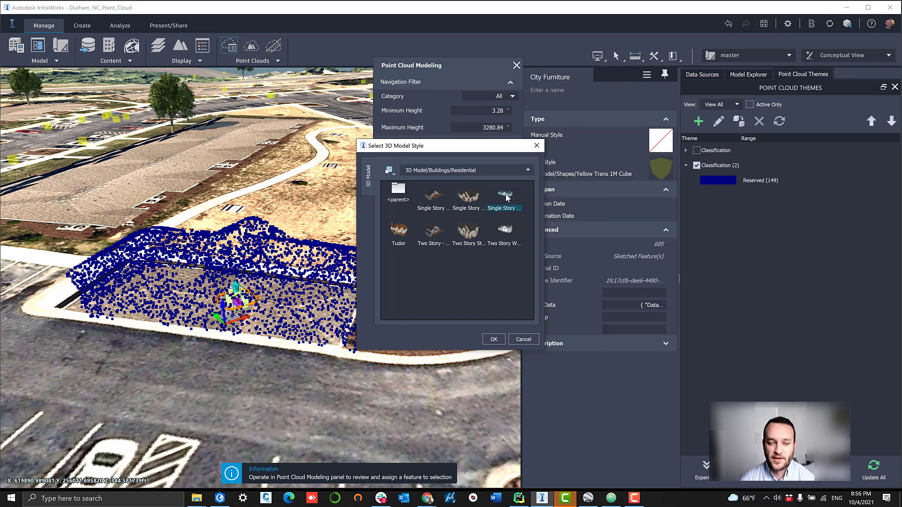
pyautogui.click(494, 340)
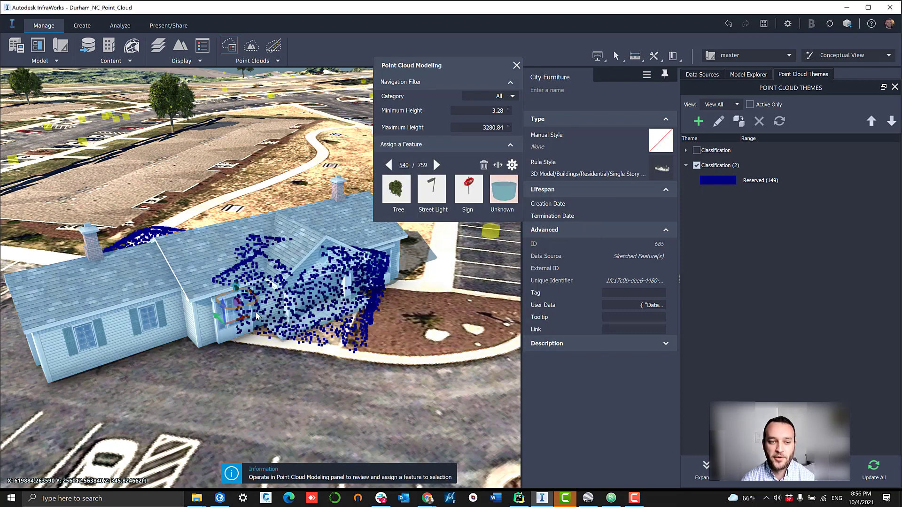
# Step: Rotate the Single Story house so it lines up with the small building's points, and exit Point Cloud Modeling
pyautogui.moveTo(252, 306); pyautogui.dragTo(211, 315)
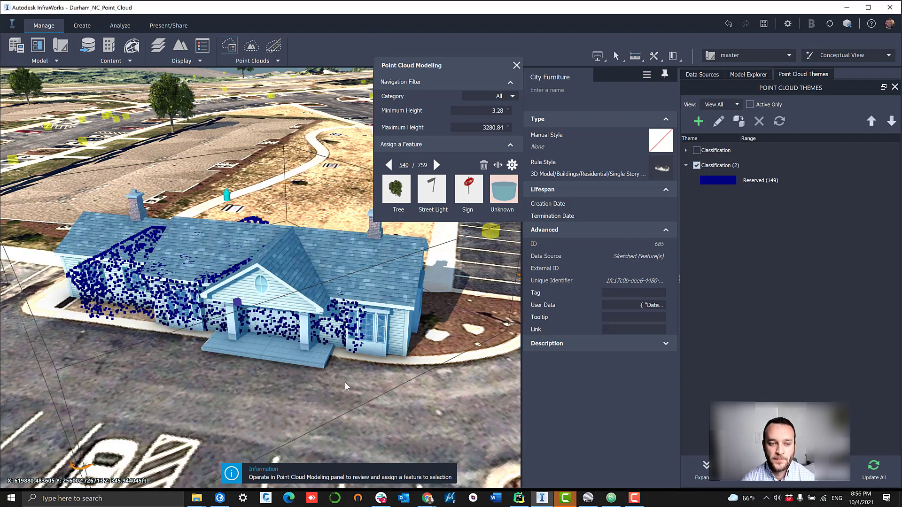
pyautogui.click(407, 394)
pyautogui.moveTo(407, 395); pyautogui.dragTo(239, 385)
pyautogui.moveTo(239, 385); pyautogui.dragTo(249, 346, button='middle')
pyautogui.moveTo(249, 343); pyautogui.dragTo(266, 382)
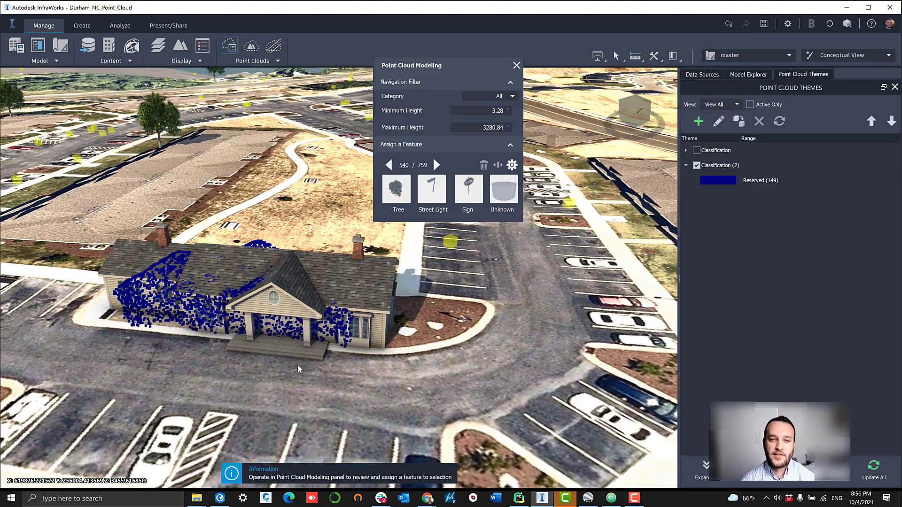
pyautogui.click(517, 70)
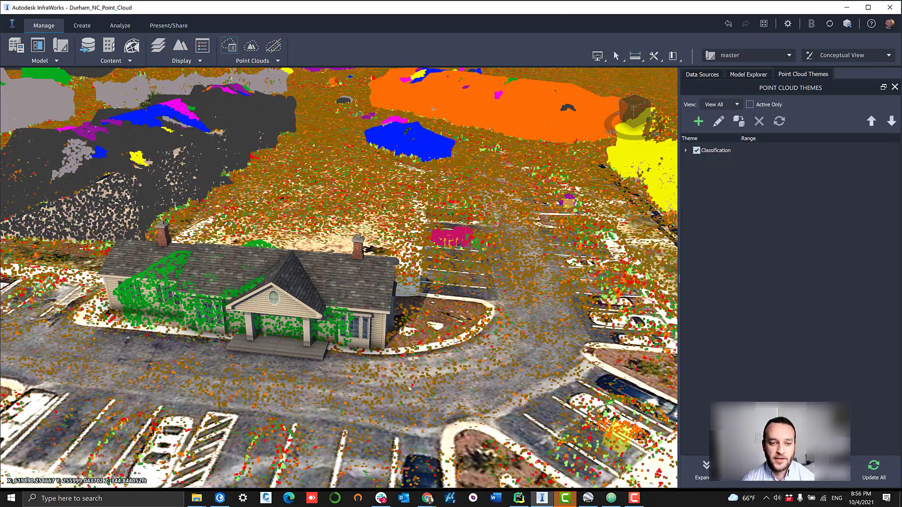
pyautogui.scroll(-8, 455, 339)
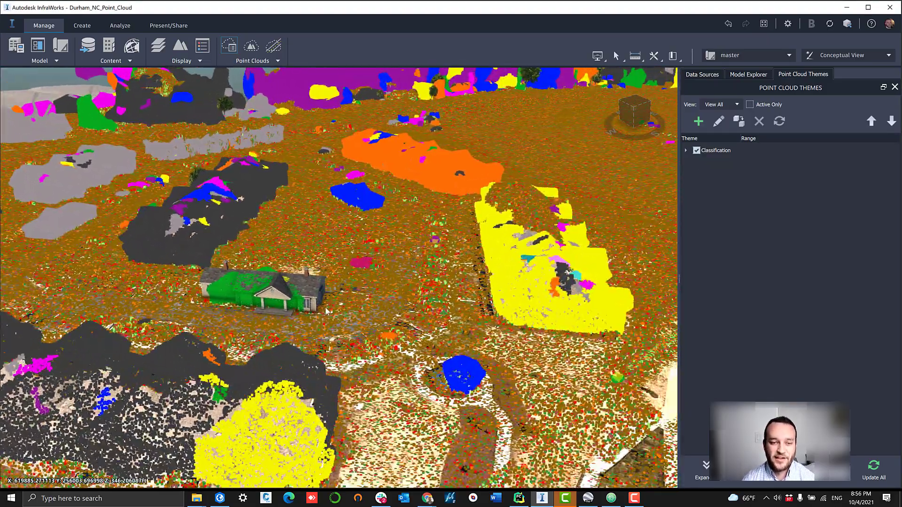
pyautogui.moveTo(328, 311); pyautogui.dragTo(430, 260, button='middle')
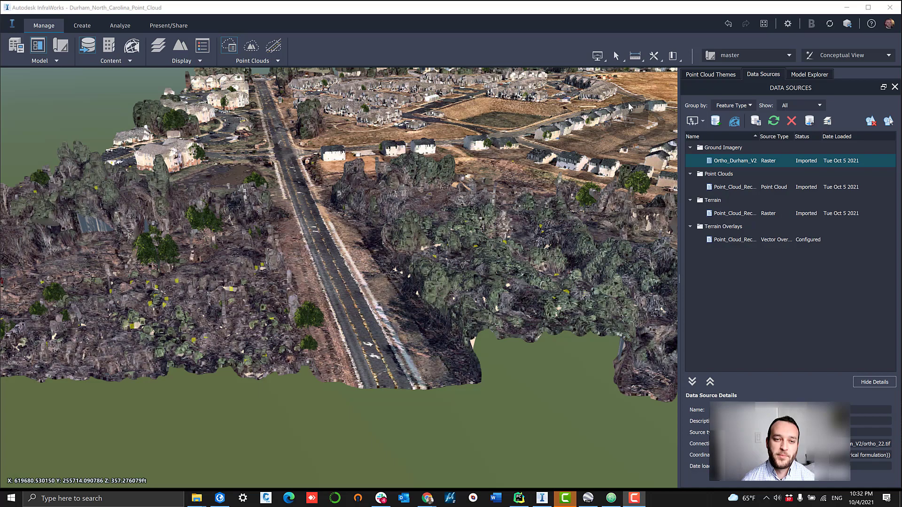
# Step: Show the end of the wooded road from directly above and start Linear Feature Extraction
pyautogui.moveTo(628, 106)
pyautogui.scroll(2, 451, 206)
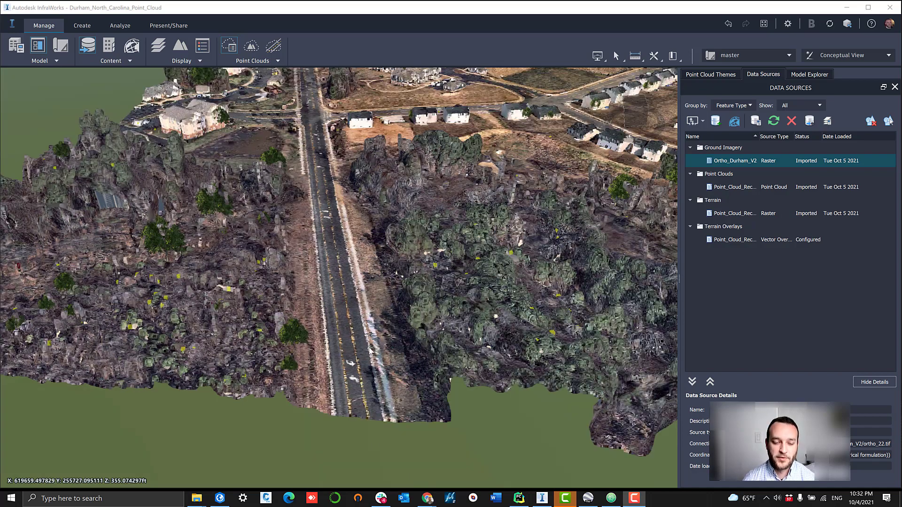
pyautogui.scroll(3, 344, 385)
pyautogui.scroll(1, 356, 379)
pyautogui.moveTo(355, 379); pyautogui.dragTo(375, 329)
pyautogui.moveTo(636, 98)
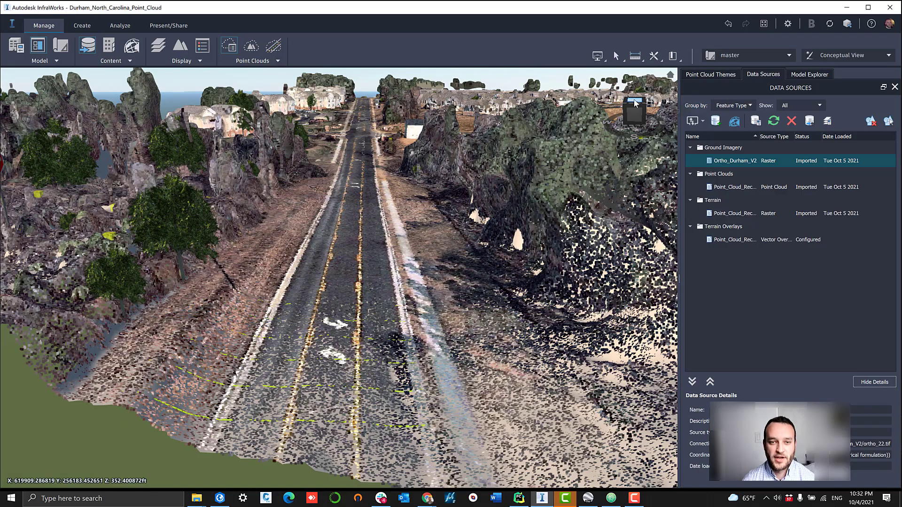
pyautogui.click(634, 101)
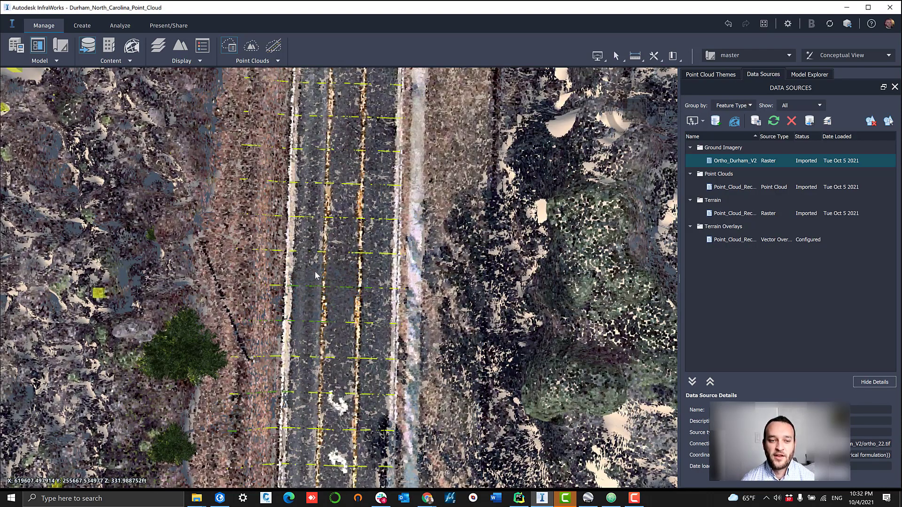
pyautogui.click(252, 62)
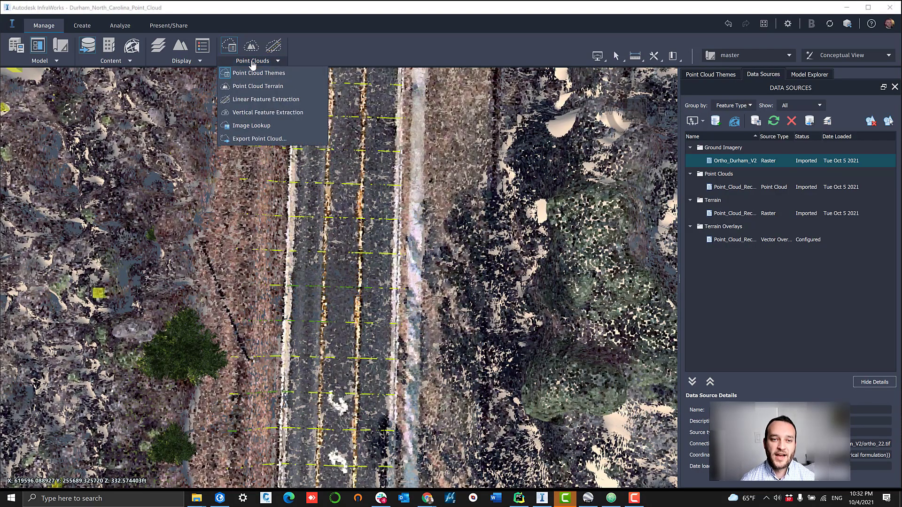
pyautogui.click(262, 100)
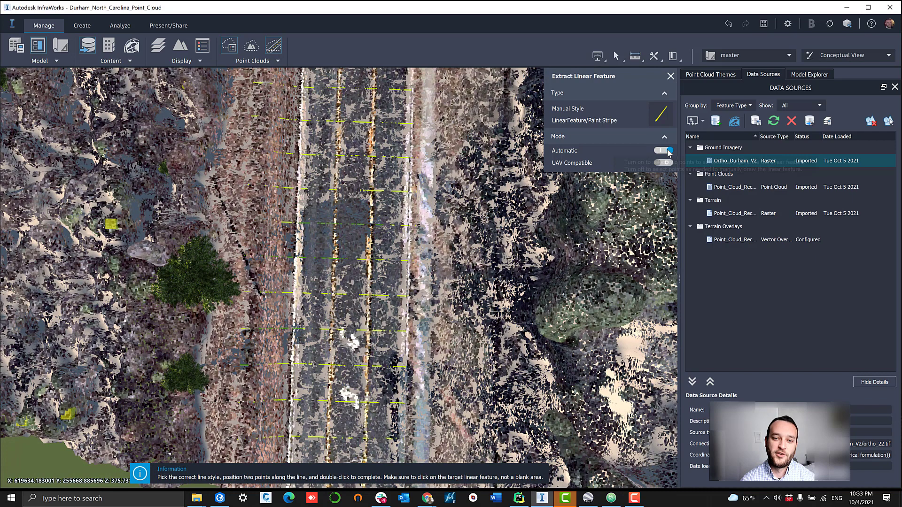
# Step: Keep the Paint Stripe style for the extracted line and turn off Automatic mode
pyautogui.click(666, 120)
pyautogui.click(609, 155)
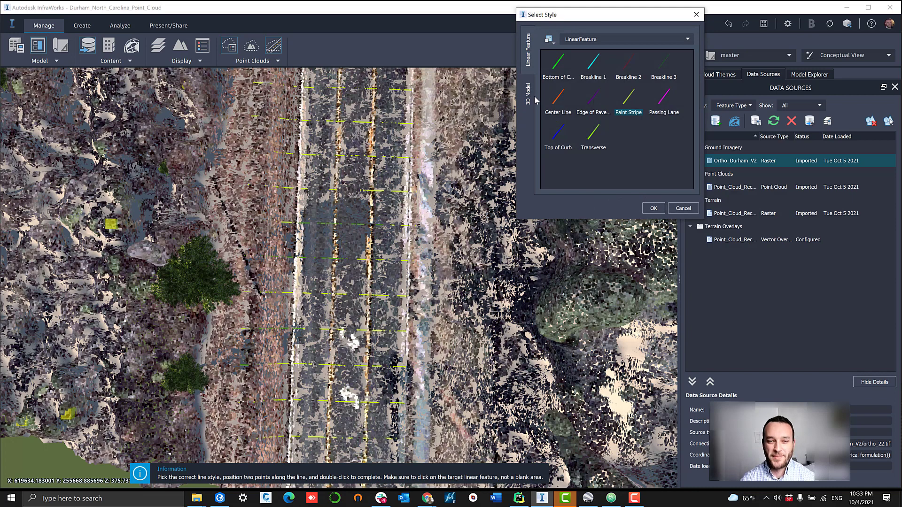
pyautogui.click(653, 208)
pyautogui.click(664, 151)
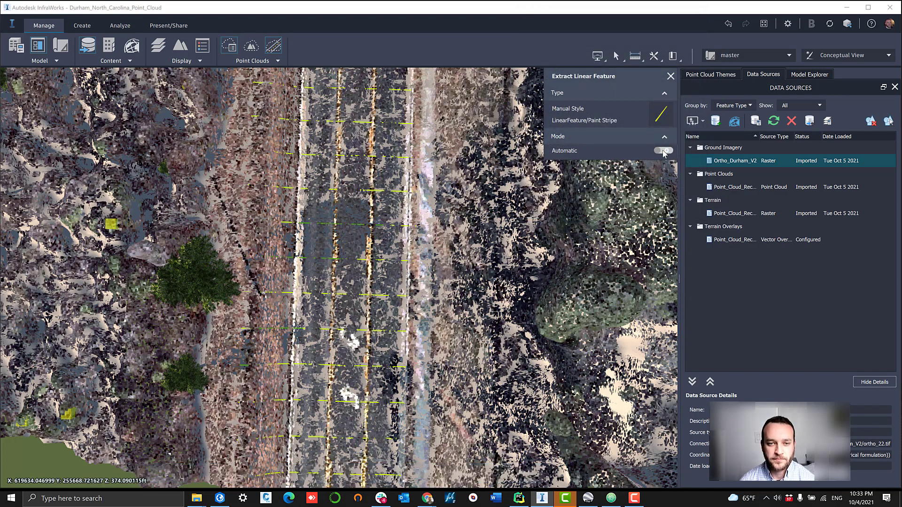
pyautogui.click(664, 151)
pyautogui.click(664, 151)
pyautogui.click(663, 151)
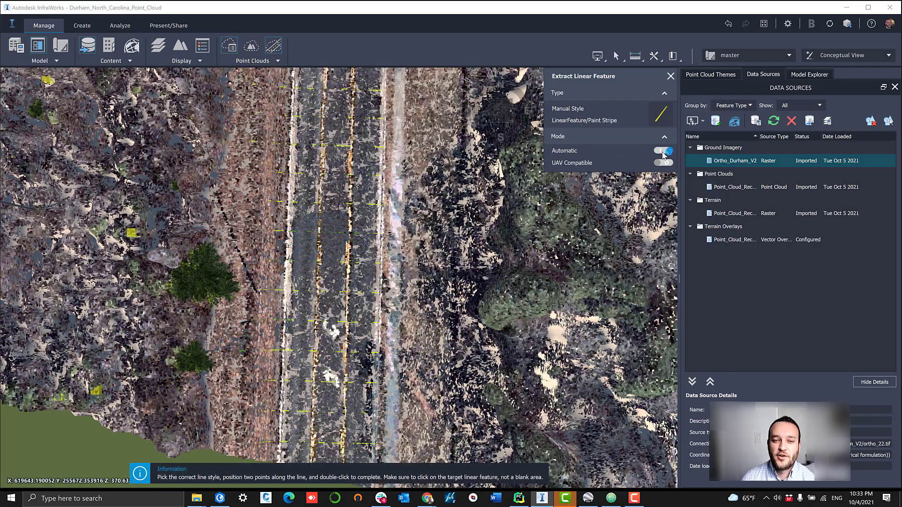
pyautogui.click(663, 151)
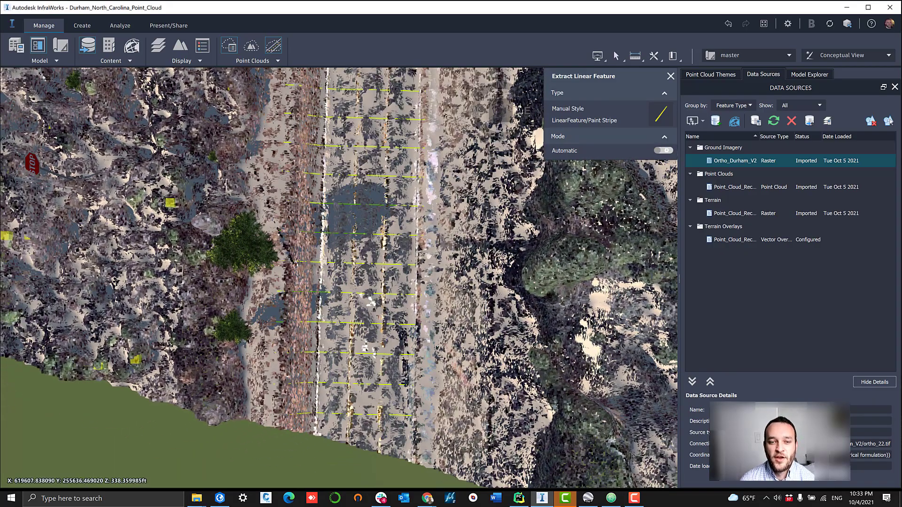
# Step: Draw a Paint Stripe line about 441 ft long along the road's left yellow center stripe, starting at the near road end
pyautogui.click(347, 440)
pyautogui.moveTo(346, 163); pyautogui.dragTo(335, 444, button='middle')
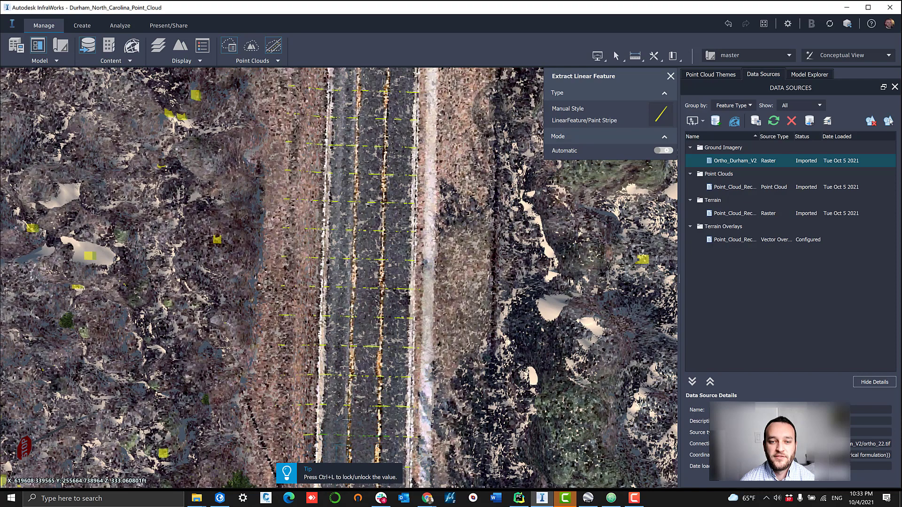
pyautogui.moveTo(365, 251); pyautogui.dragTo(357, 462, button='middle')
pyautogui.moveTo(370, 151); pyautogui.dragTo(370, 388, button='middle')
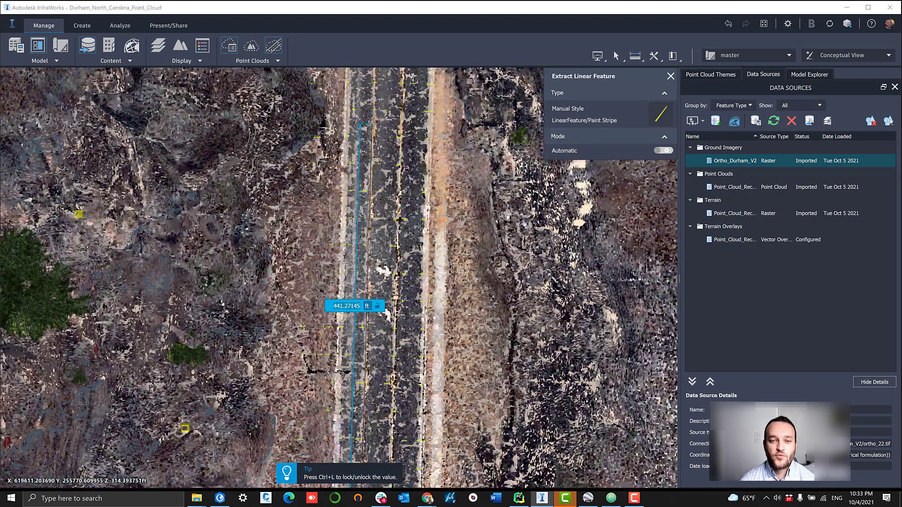
pyautogui.click(371, 124)
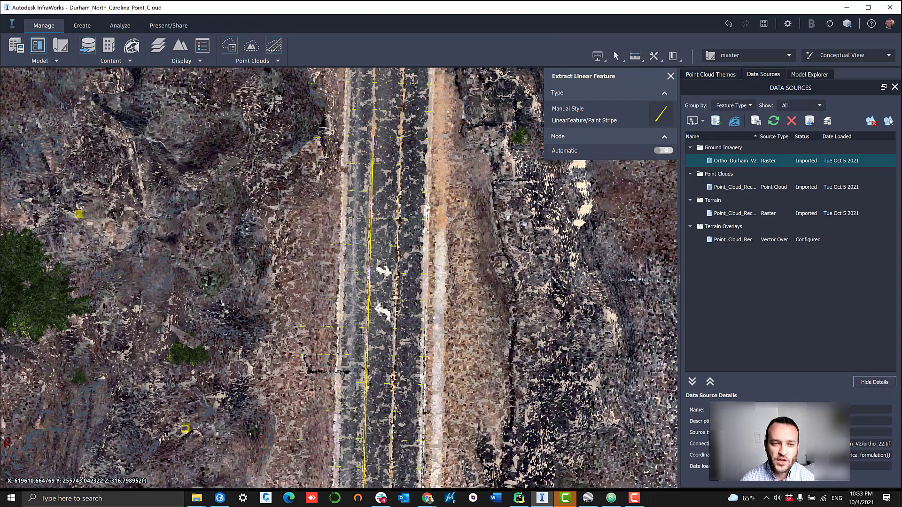
# Step: Finish the extraction, select the new paint stripe line and open its cross section view
pyautogui.scroll(5, 361, 335)
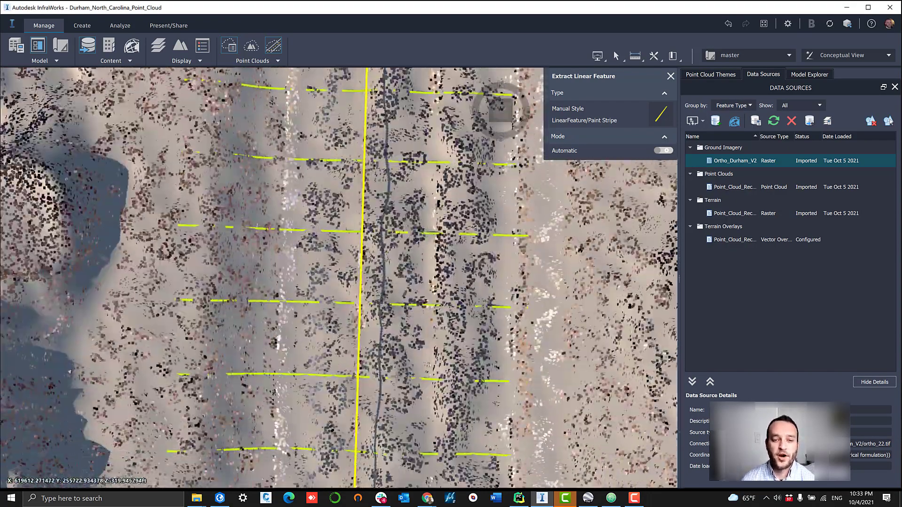
pyautogui.moveTo(396, 376); pyautogui.dragTo(381, 293, button='middle')
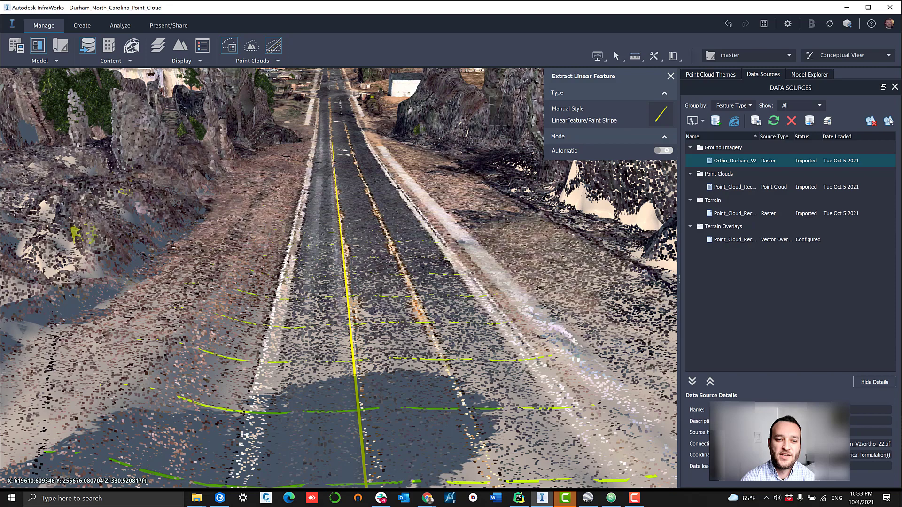
pyautogui.scroll(-3, 381, 293)
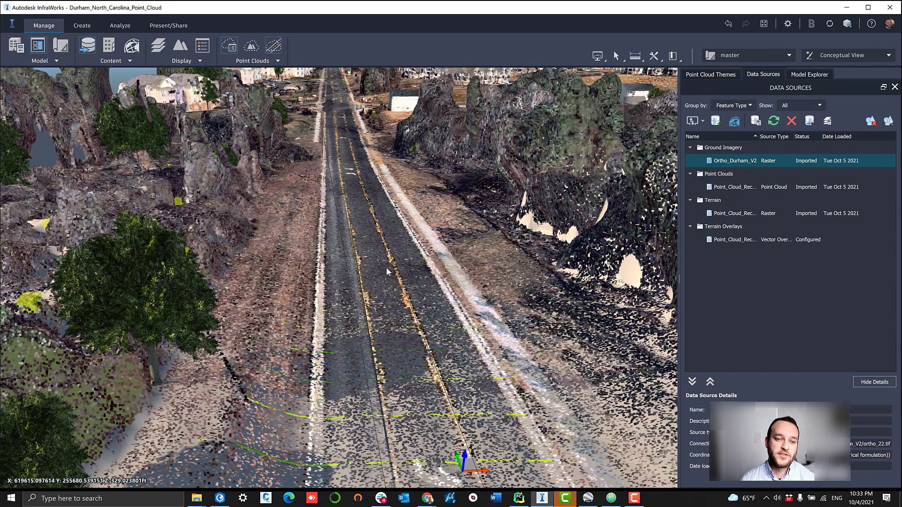
pyautogui.click(364, 276)
pyautogui.rightClick(364, 274)
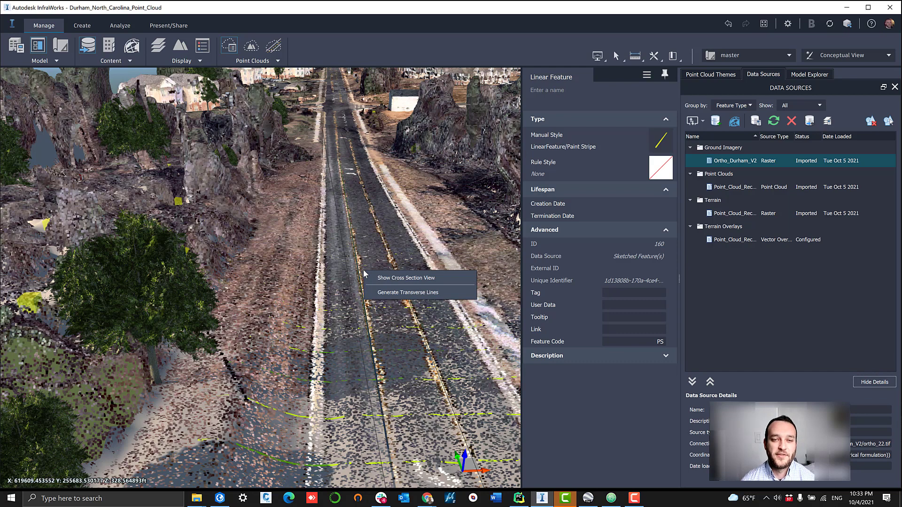
pyautogui.click(404, 280)
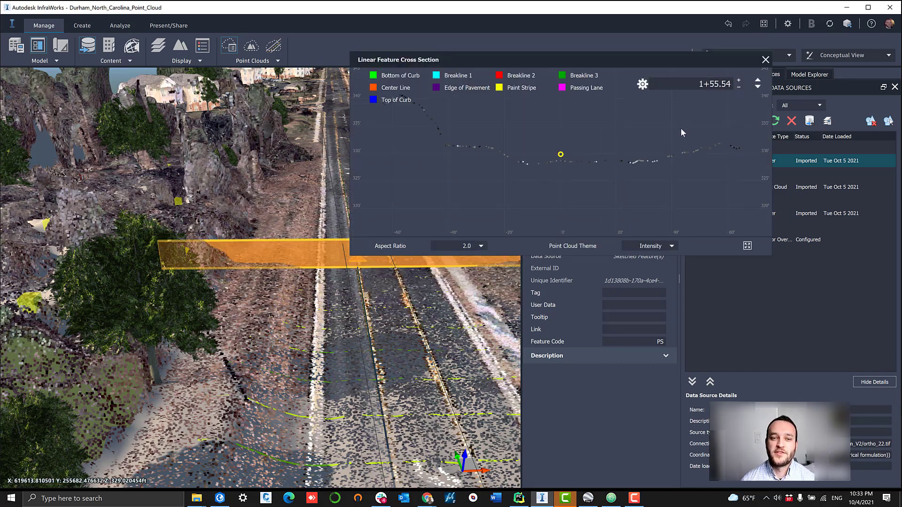
# Step: Move the paint stripe's cross section back along the line to station 0+75.00
pyautogui.click(733, 80)
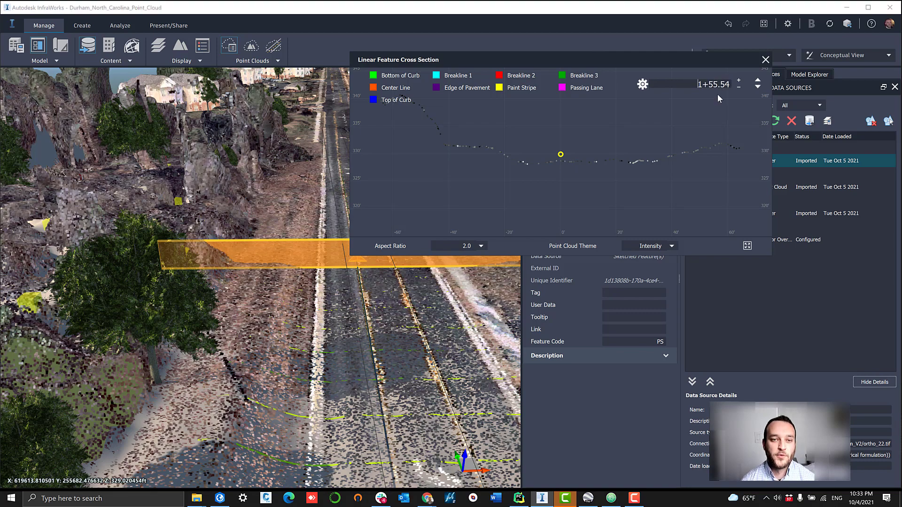
pyautogui.click(739, 87)
pyautogui.click(740, 88)
pyautogui.click(740, 88)
pyautogui.click(740, 87)
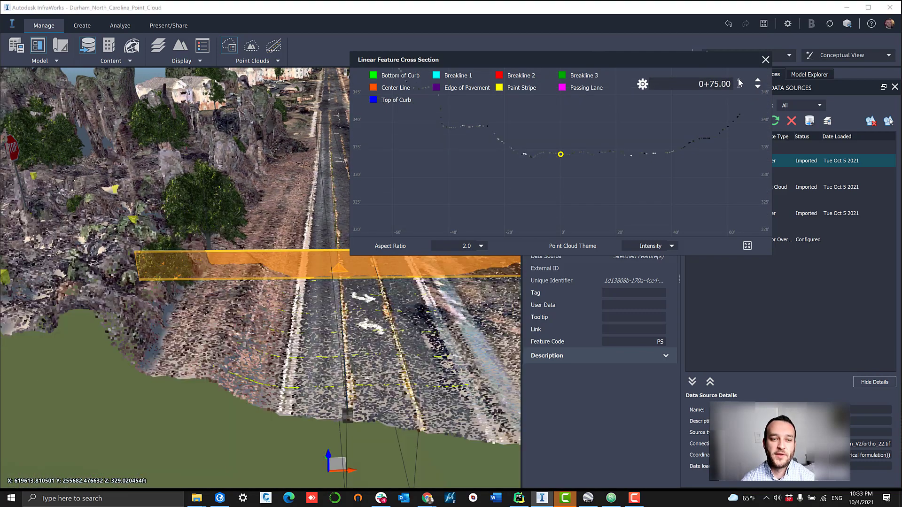
# Step: Try the Elevation & Intensity and Elevation point cloud themes in the cross section, and settle on RGB
pyautogui.scroll(6, 348, 277)
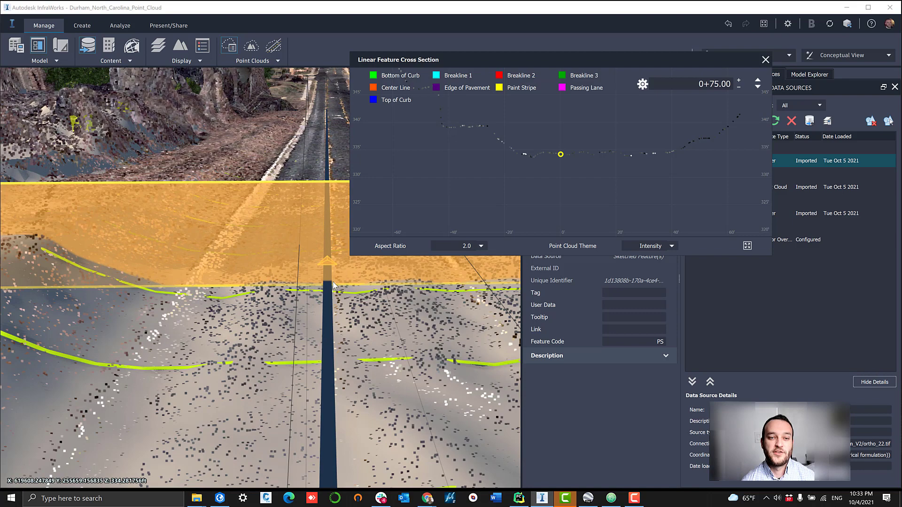
pyautogui.moveTo(324, 297)
pyautogui.mouseDown()
pyautogui.moveTo(309, 296)
pyautogui.moveTo(325, 295)
pyautogui.mouseUp()
pyautogui.click(388, 312)
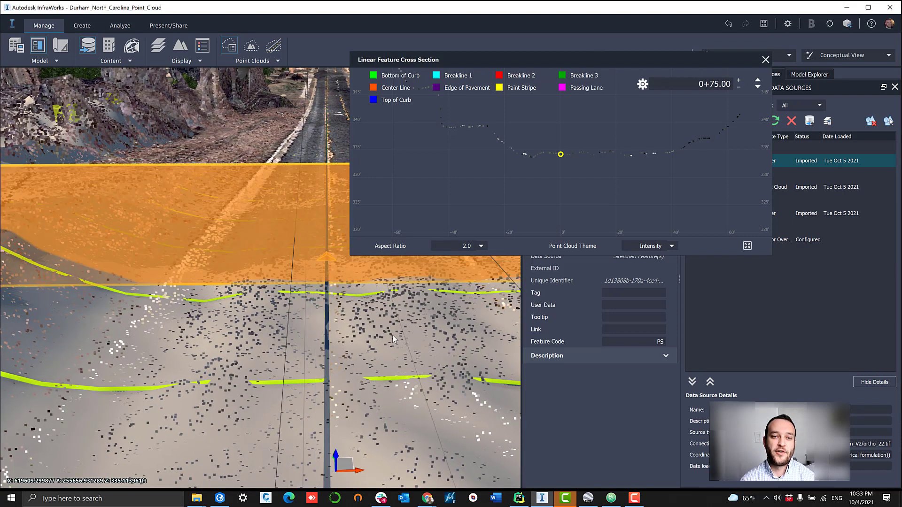
pyautogui.moveTo(393, 335); pyautogui.dragTo(384, 334)
pyautogui.keyDown('shift'); pyautogui.moveTo(385, 337); pyautogui.dragTo(318, 321, button='middle'); pyautogui.keyUp('shift')
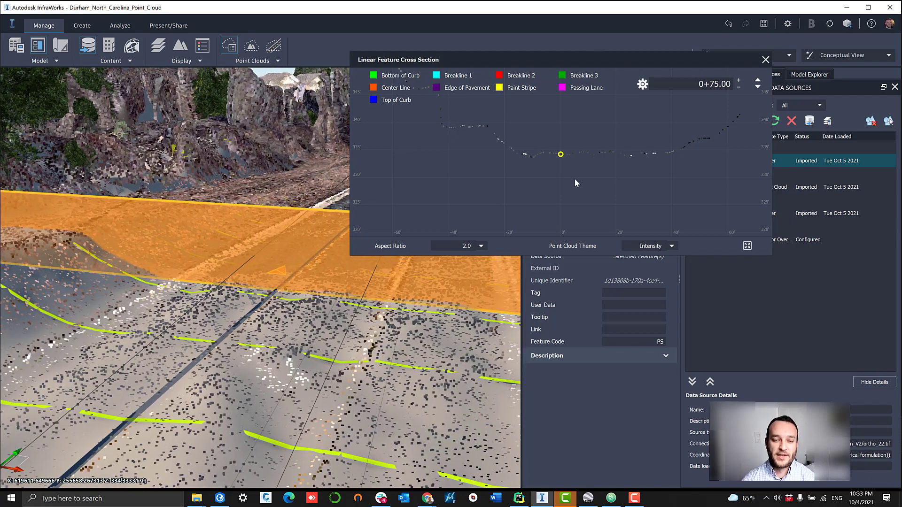
pyautogui.click(662, 248)
pyautogui.click(652, 262)
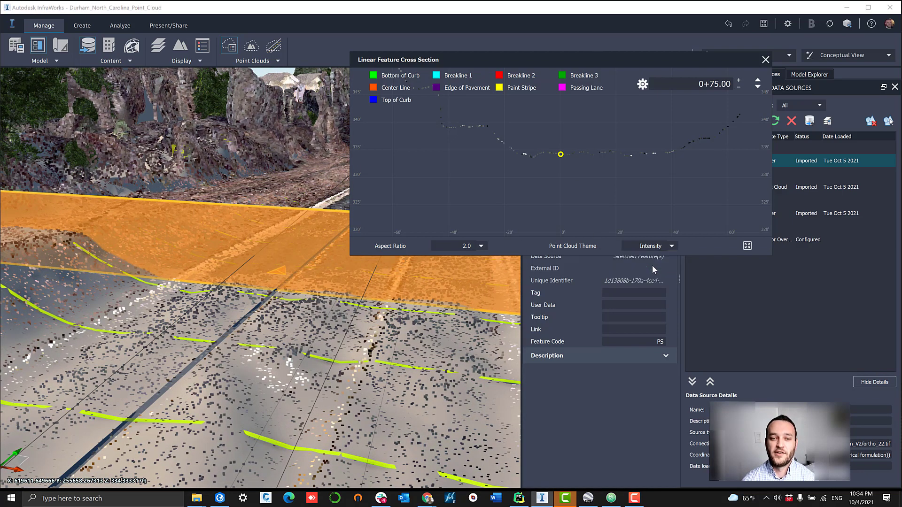
pyautogui.click(649, 247)
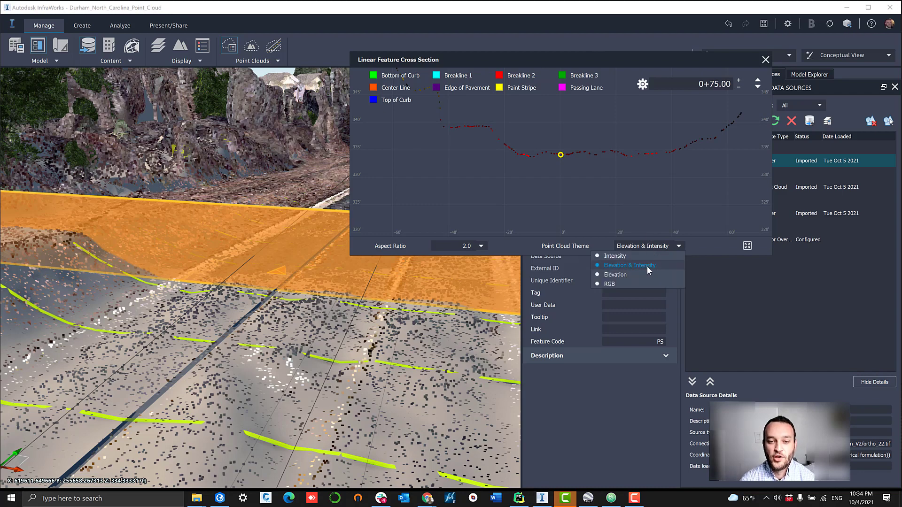
pyautogui.click(644, 275)
pyautogui.click(647, 247)
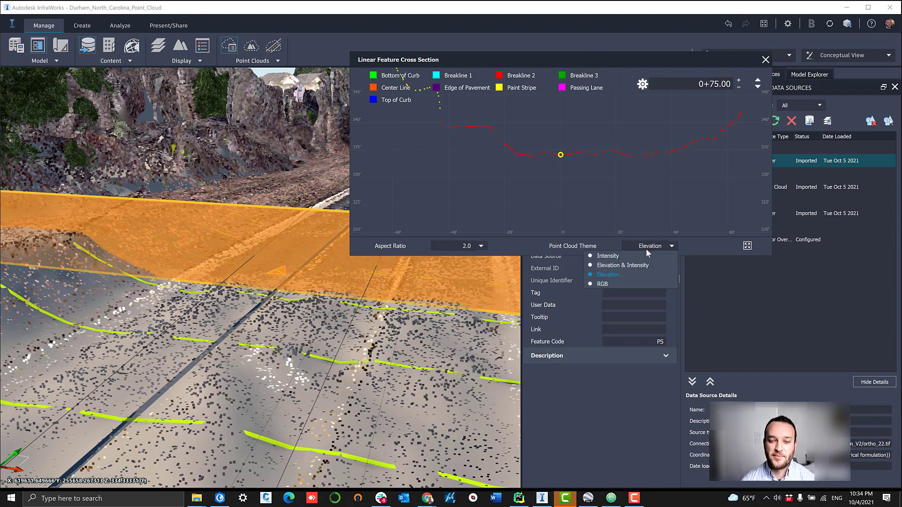
pyautogui.click(644, 285)
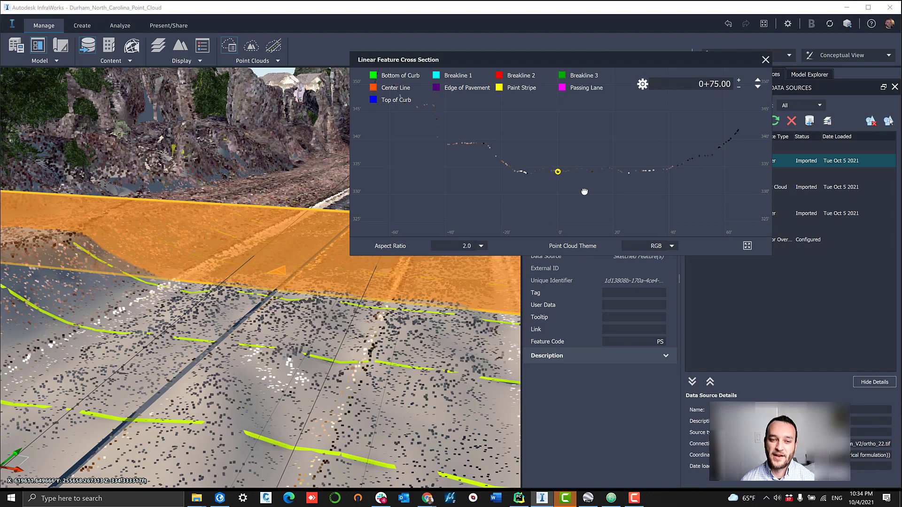
# Step: Move the paint stripe vertex at station 0+75.00 onto the light stripe points in the cross section
pyautogui.scroll(5, 542, 173)
pyautogui.scroll(6, 533, 173)
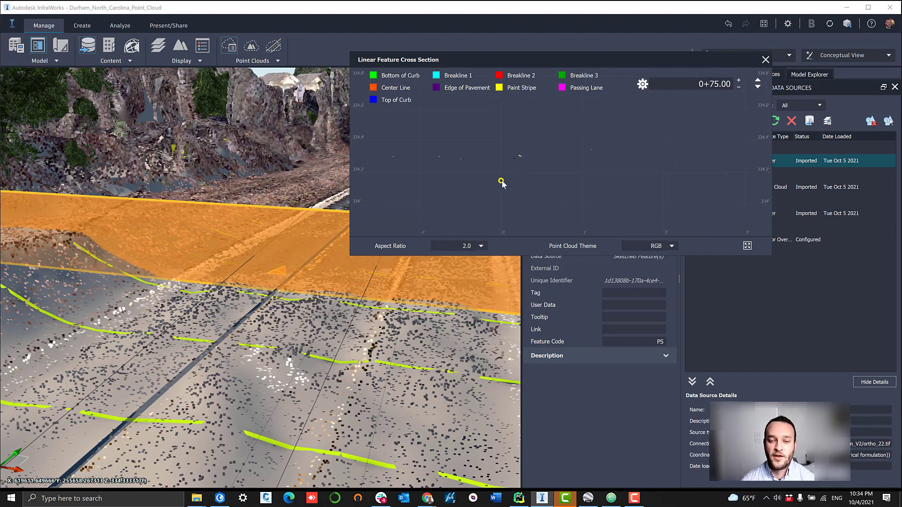
pyautogui.moveTo(502, 181); pyautogui.dragTo(513, 165)
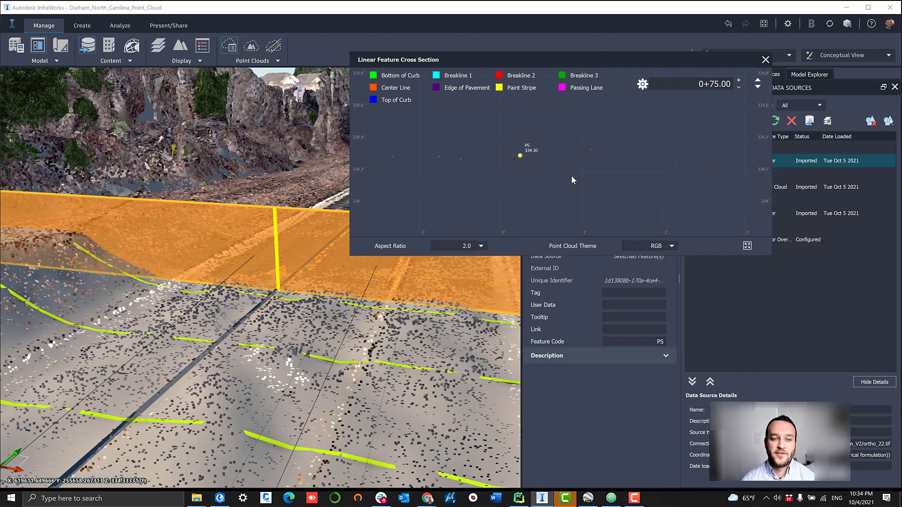
pyautogui.scroll(-5, 513, 173)
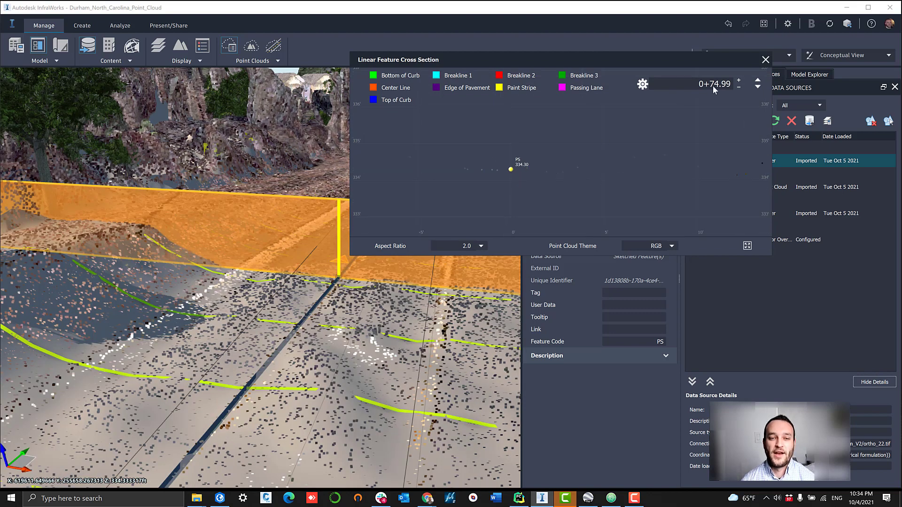
# Step: Advance the cross section to station 1+00.00 and fix a paint stripe vertex on the points there
pyautogui.click(739, 83)
pyautogui.click(739, 82)
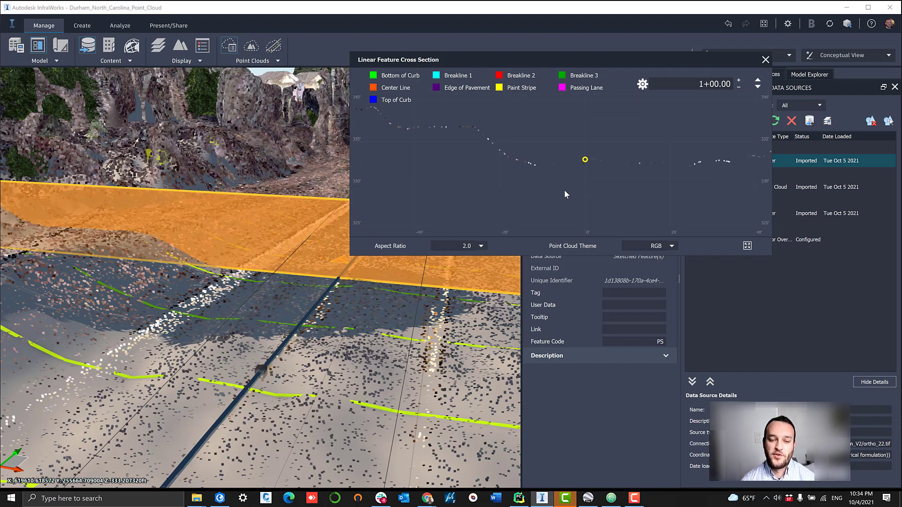
pyautogui.rightClick(610, 170)
pyautogui.scroll(-2, 563, 181)
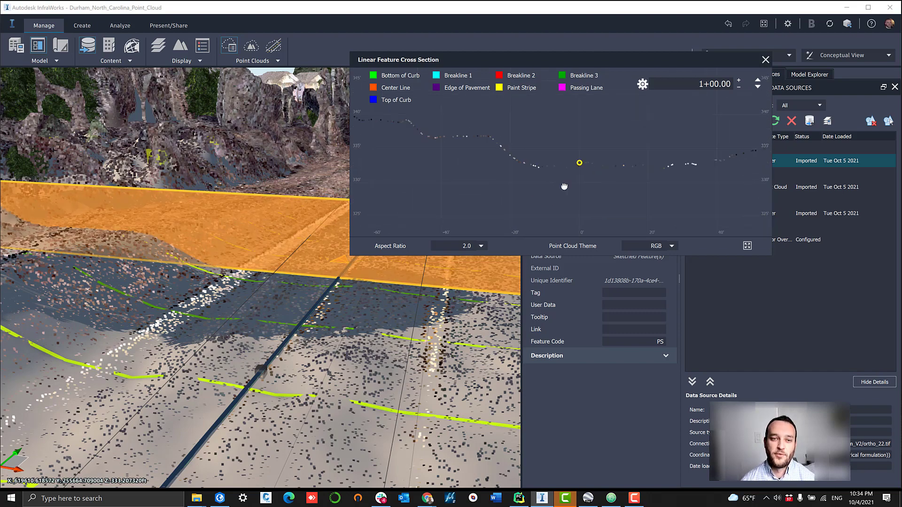
pyautogui.moveTo(564, 187); pyautogui.dragTo(556, 187, button='middle')
pyautogui.scroll(-3, 329, 315)
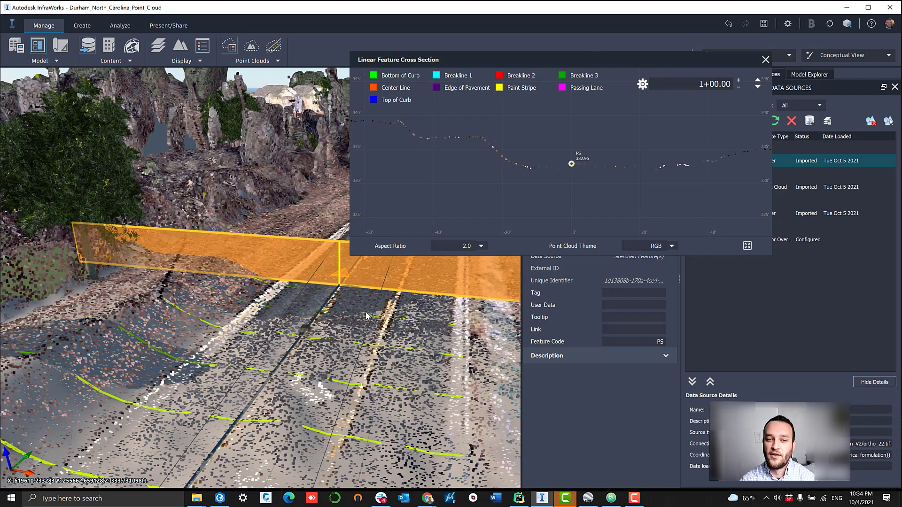
# Step: Advance the cross section to station 1+25.00 and lower the paint stripe vertex onto the road surface points
pyautogui.moveTo(354, 308); pyautogui.dragTo(420, 325)
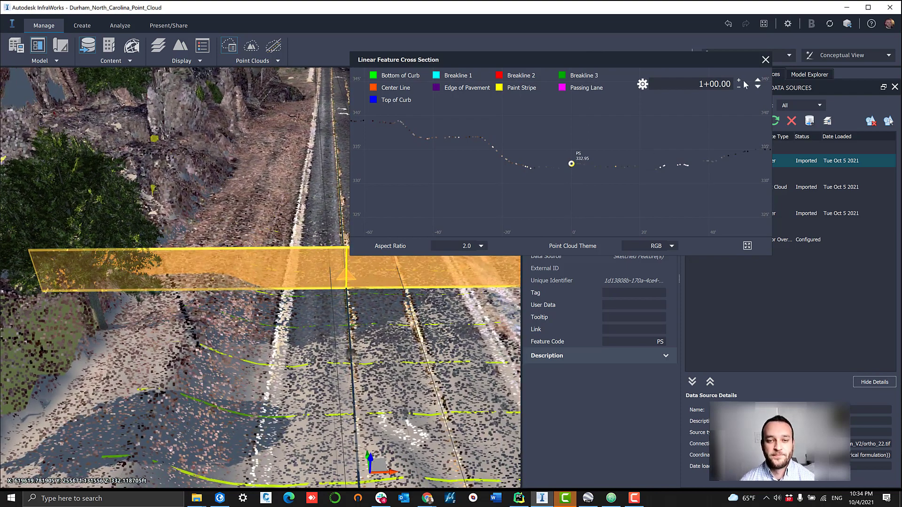
pyautogui.click(739, 82)
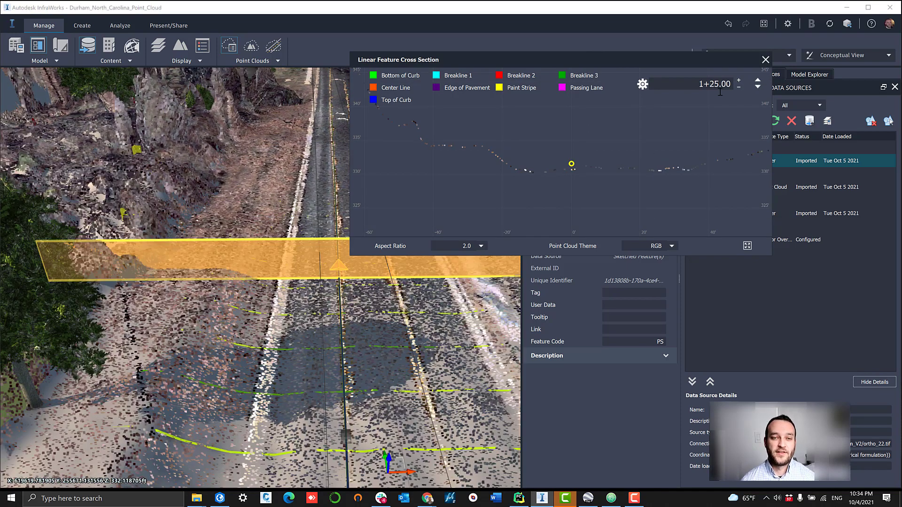
pyautogui.scroll(4, 357, 291)
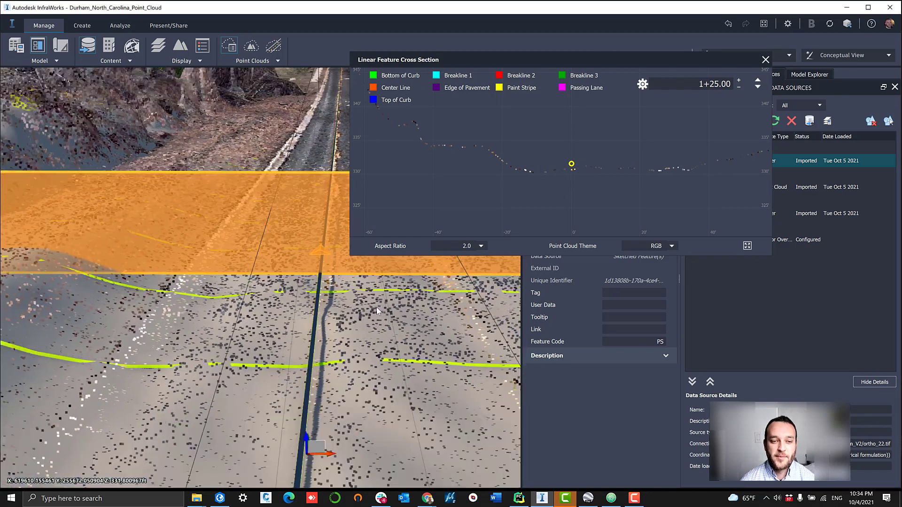
pyautogui.moveTo(385, 306); pyautogui.dragTo(358, 290)
pyautogui.scroll(3, 358, 289)
pyautogui.scroll(4, 577, 162)
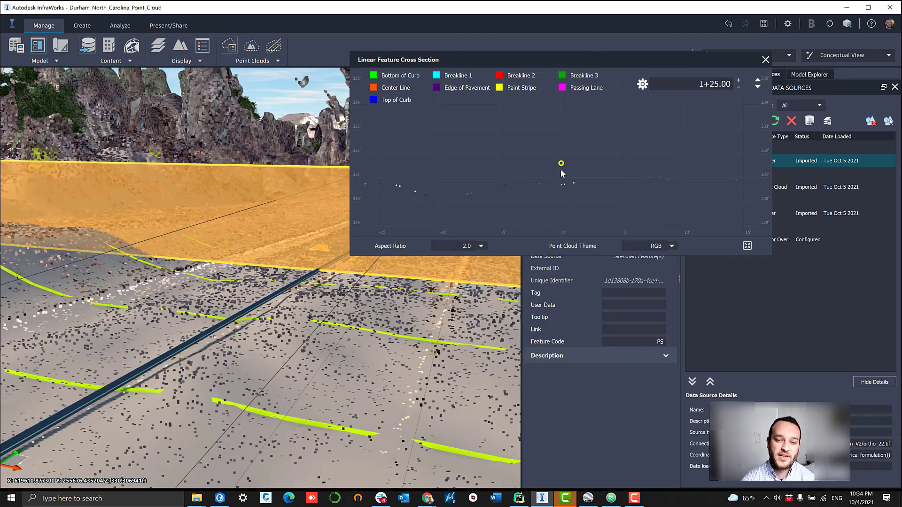
pyautogui.moveTo(561, 164); pyautogui.dragTo(562, 183)
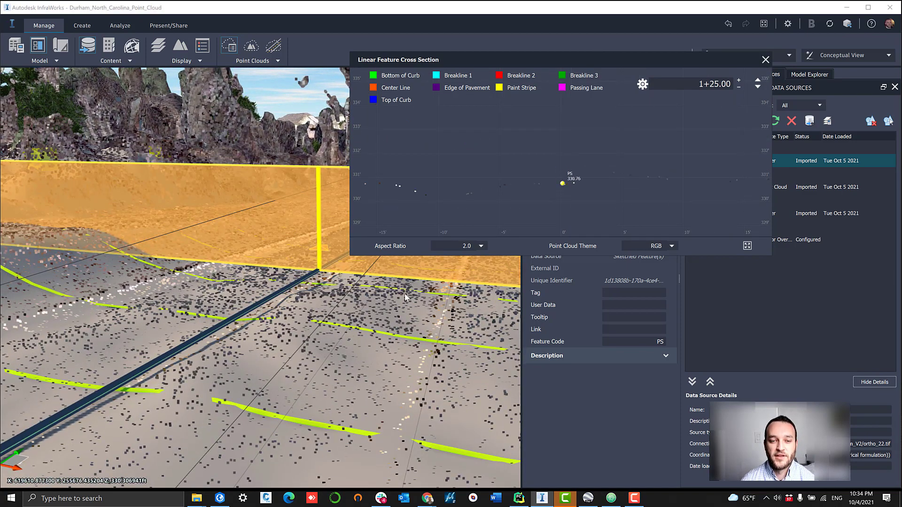
# Step: Advance the cross section past 1+50.00 to station 1+75.00 and lower the paint stripe vertex onto the road points
pyautogui.scroll(2, 395, 287)
pyautogui.scroll(-3, 510, 205)
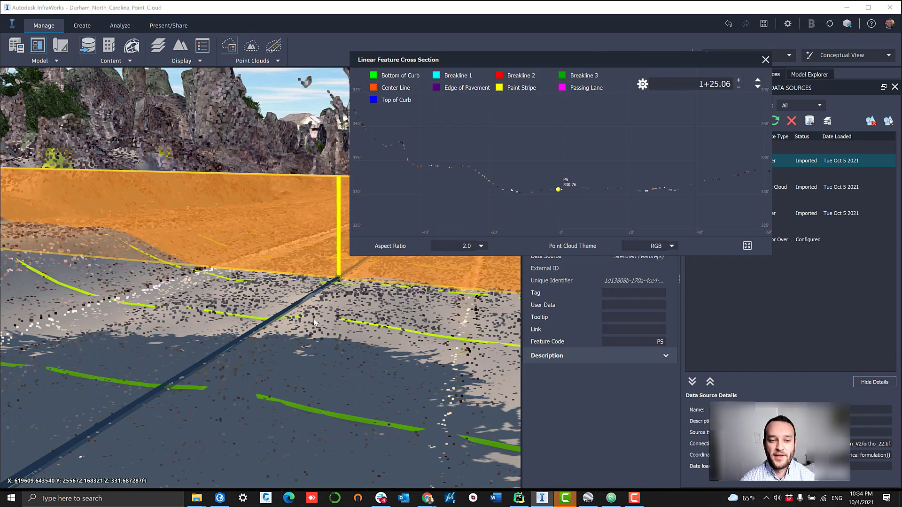
pyautogui.scroll(-4, 335, 315)
pyautogui.moveTo(345, 297); pyautogui.dragTo(369, 319)
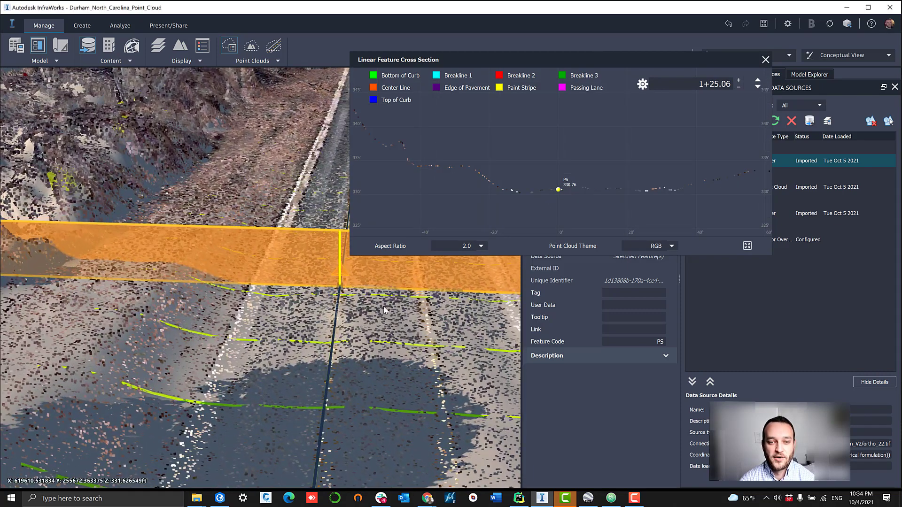
pyautogui.click(740, 81)
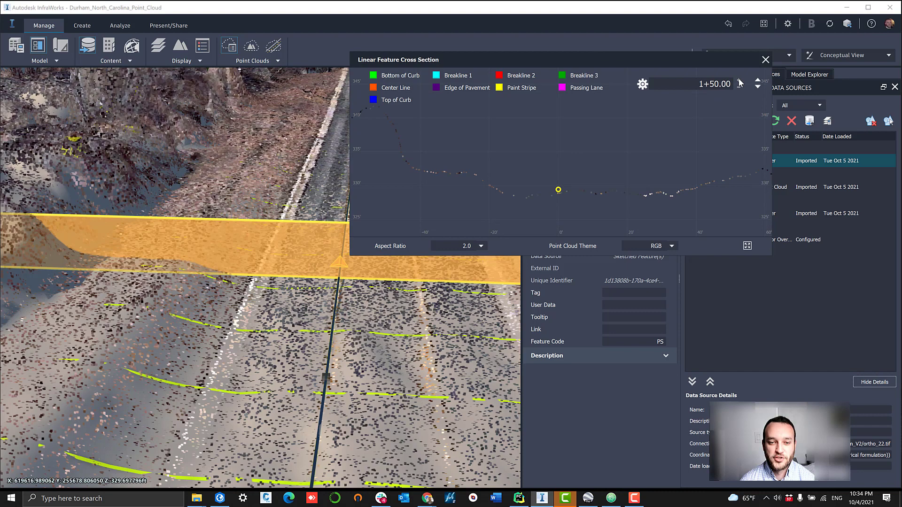
pyautogui.click(740, 80)
pyautogui.scroll(2, 567, 187)
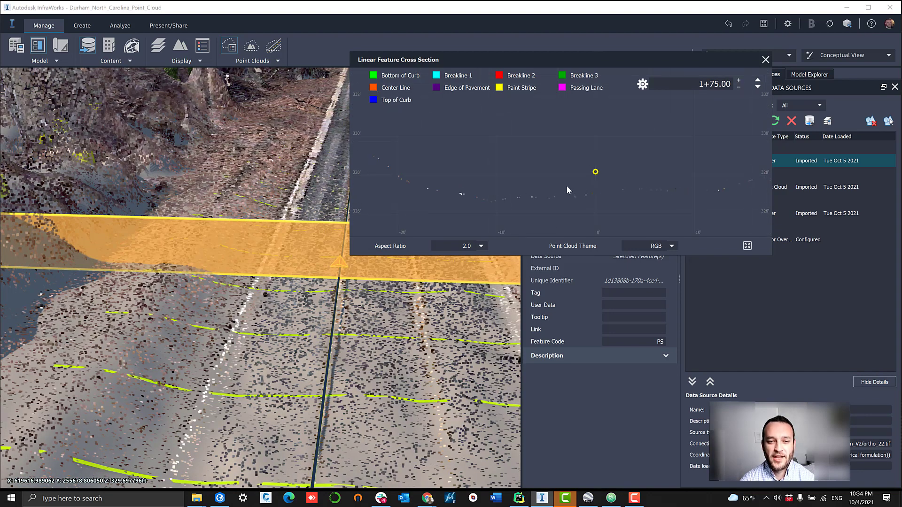
pyautogui.moveTo(601, 174); pyautogui.dragTo(598, 201)
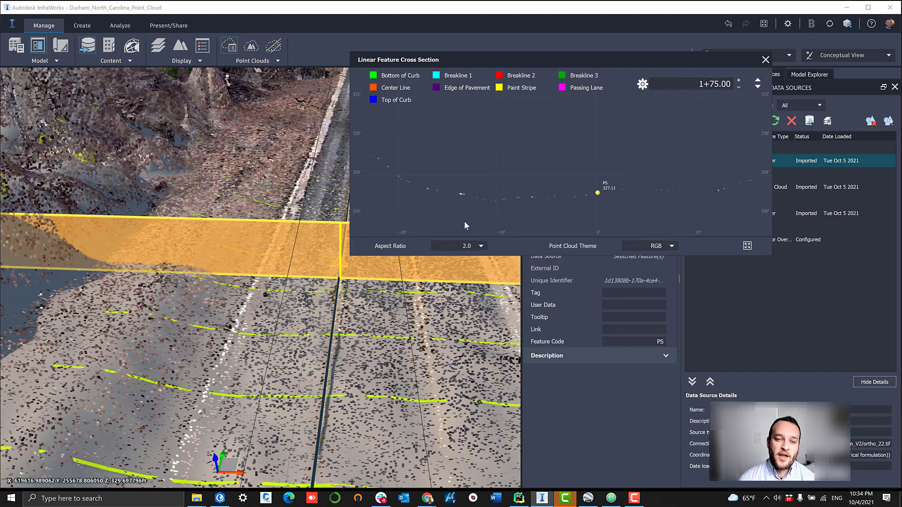
# Step: Advance the cross section past 2+00.00 to station 2+25.00 and lower the paint stripe vertex onto the road points
pyautogui.click(738, 80)
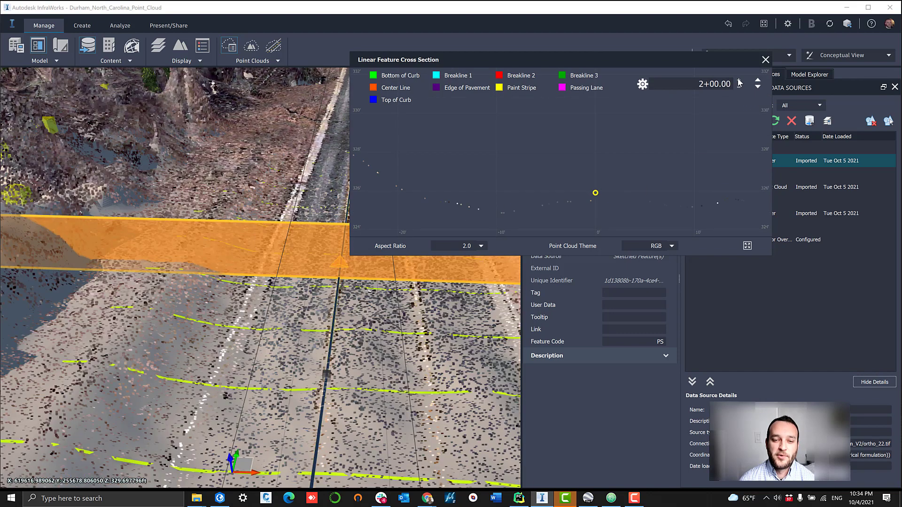
pyautogui.scroll(1, 739, 83)
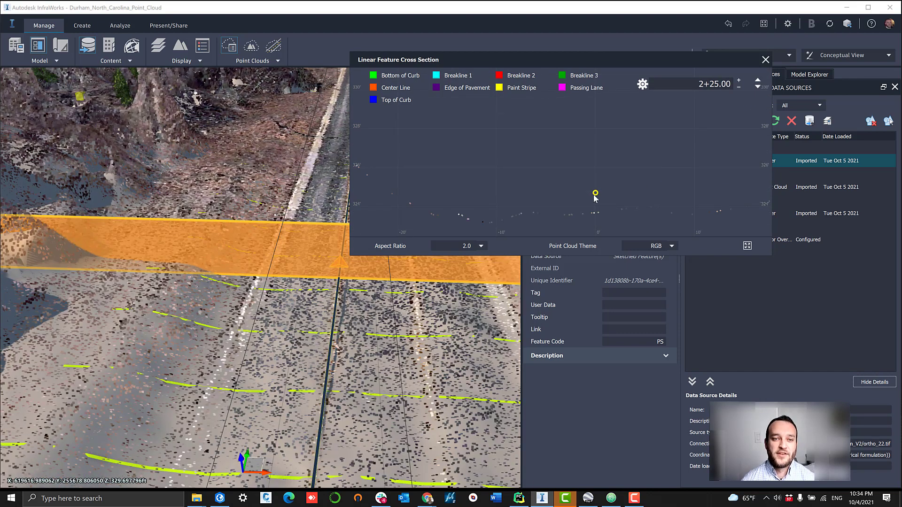
pyautogui.moveTo(596, 214)
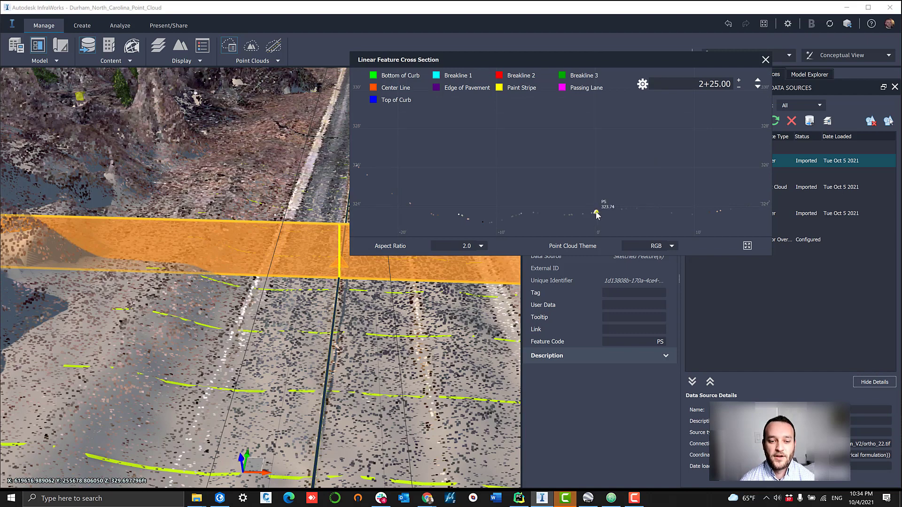
# Step: Advance the cross section to station 2+50.00 and lower the paint stripe vertex onto the road surface points
pyautogui.click(740, 83)
pyautogui.click(739, 82)
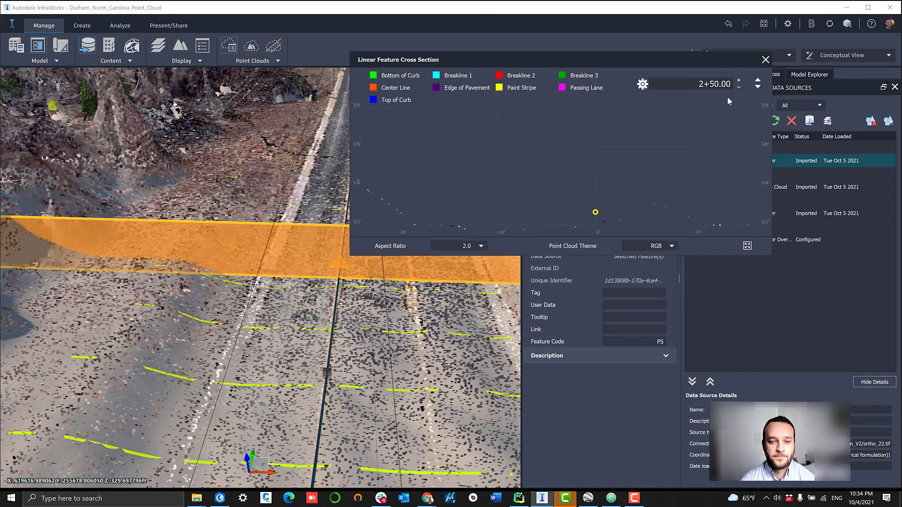
pyautogui.scroll(-3, 595, 224)
pyautogui.rightClick(595, 224)
pyautogui.moveTo(594, 207)
pyautogui.mouseDown()
pyautogui.moveTo(589, 182)
pyautogui.moveTo(595, 199)
pyautogui.mouseUp()
pyautogui.moveTo(593, 190)
pyautogui.scroll(3, 593, 192)
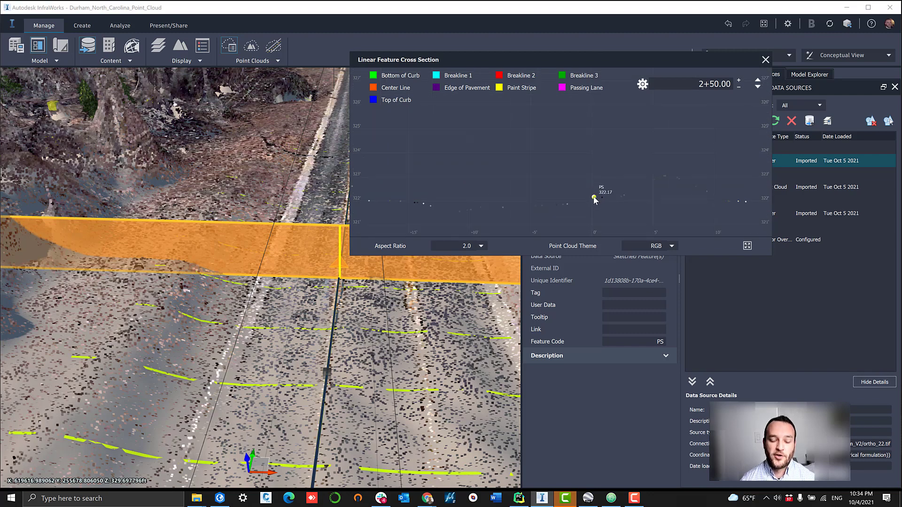
# Step: Advance the cross section to station 2+75.03, set the paint stripe vertex on the road points and close the cross section view
pyautogui.click(738, 82)
pyautogui.scroll(2, 594, 216)
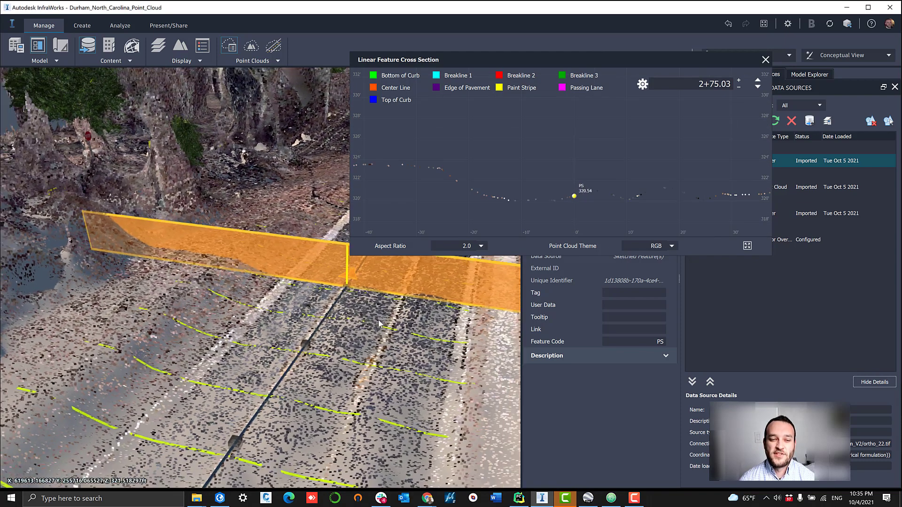
pyautogui.moveTo(379, 324); pyautogui.dragTo(334, 339)
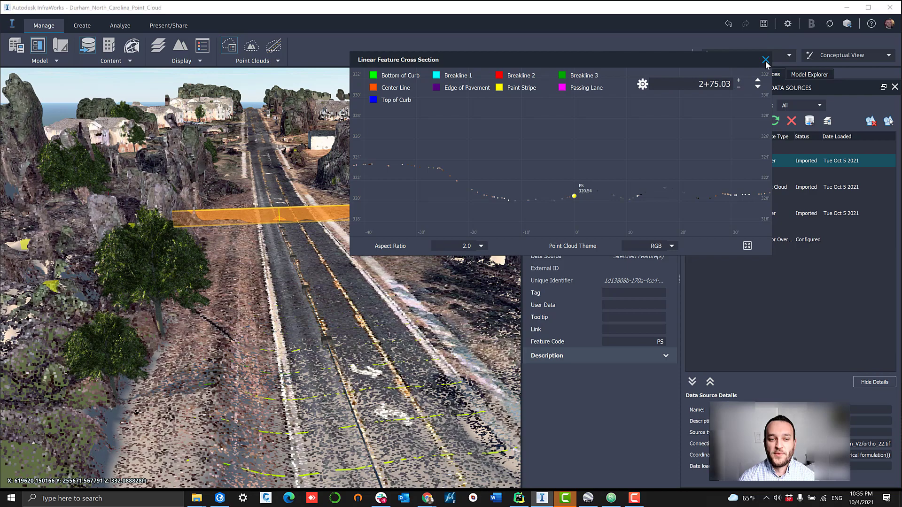
pyautogui.click(765, 60)
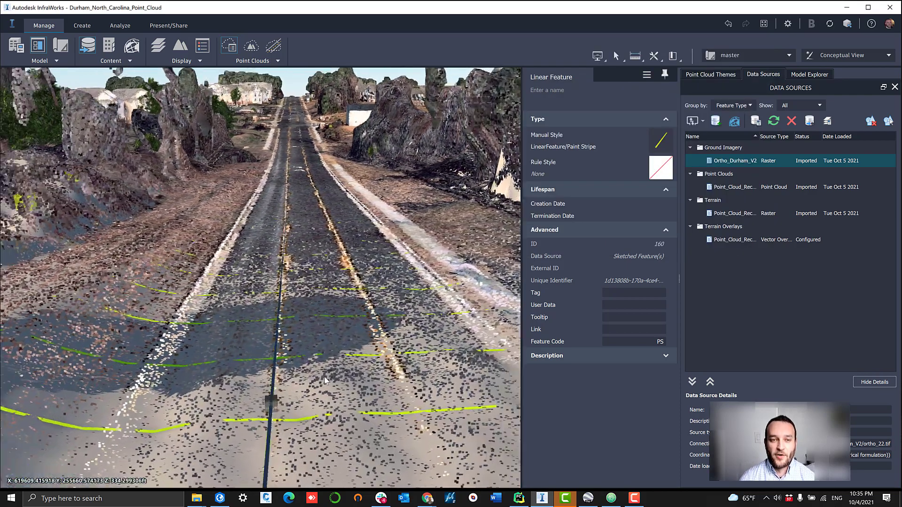
pyautogui.scroll(3, 309, 371)
pyautogui.moveTo(269, 332); pyautogui.dragTo(275, 298)
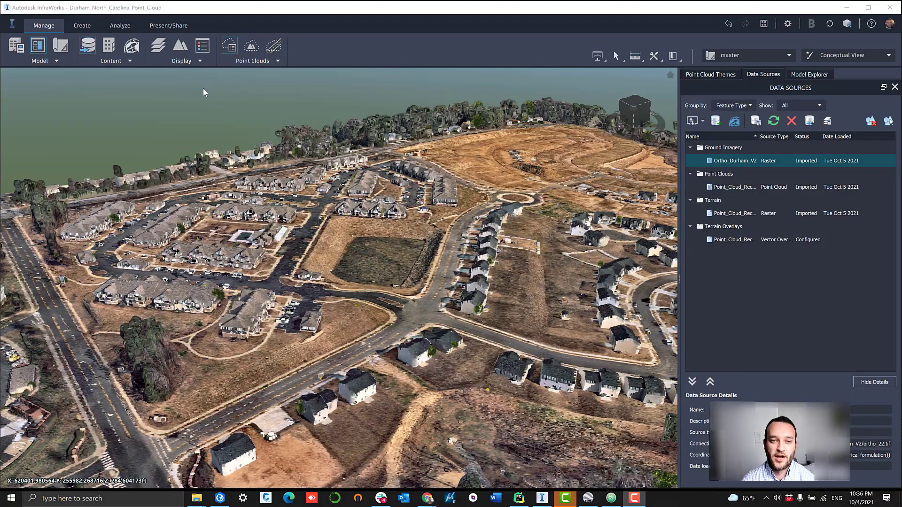
# Step: Reopen Vertical Feature Extraction and examine an unassigned house-shaped point cluster on the terrain
pyautogui.click(253, 60)
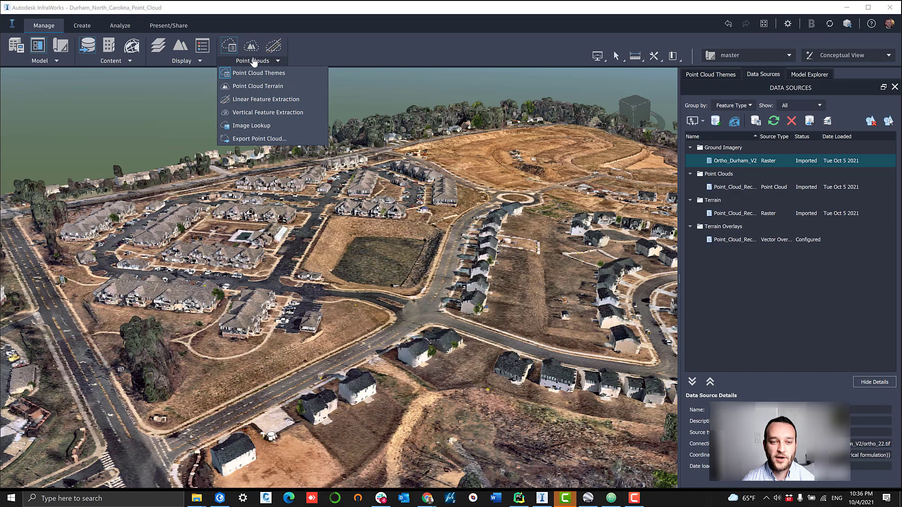
pyautogui.click(262, 114)
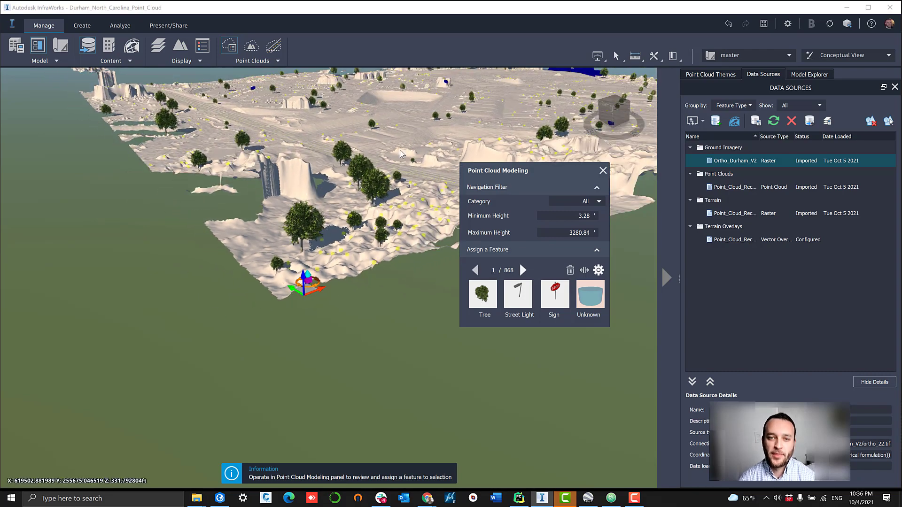
pyautogui.moveTo(413, 134); pyautogui.dragTo(300, 197, button='middle')
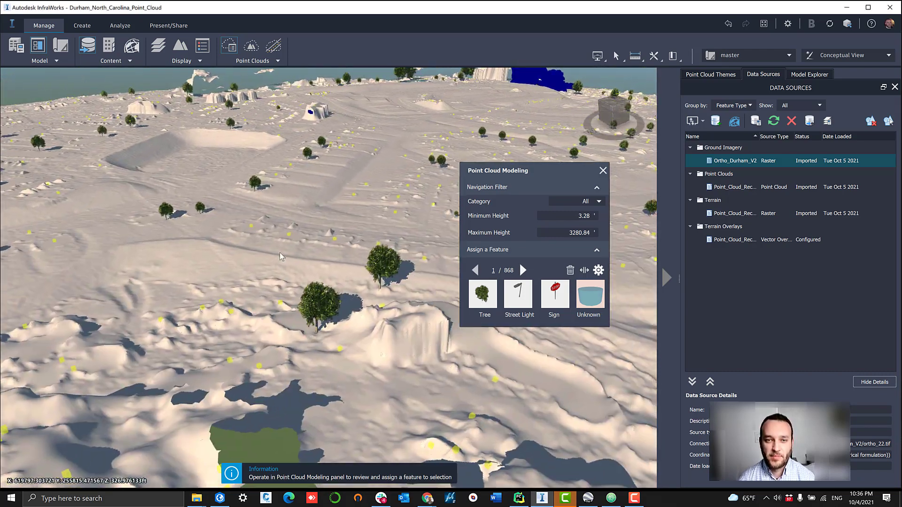
pyautogui.scroll(5, 277, 221)
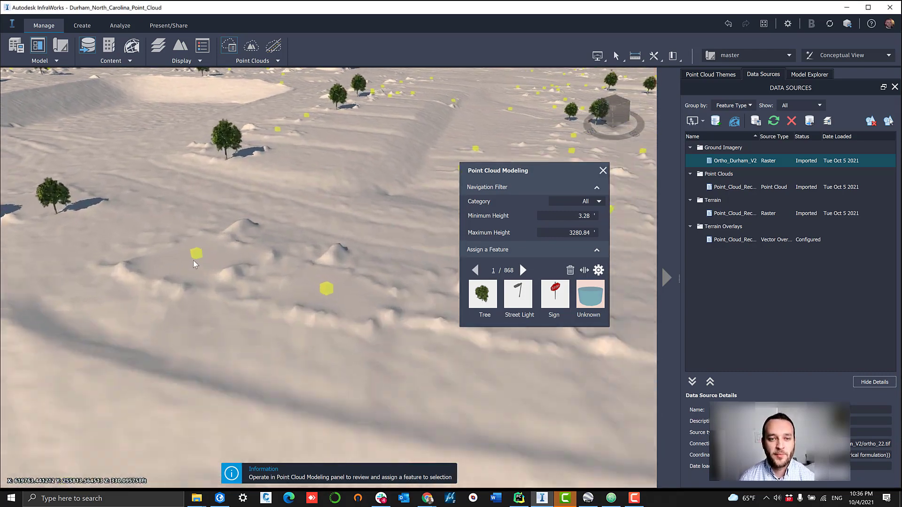
pyautogui.click(194, 260)
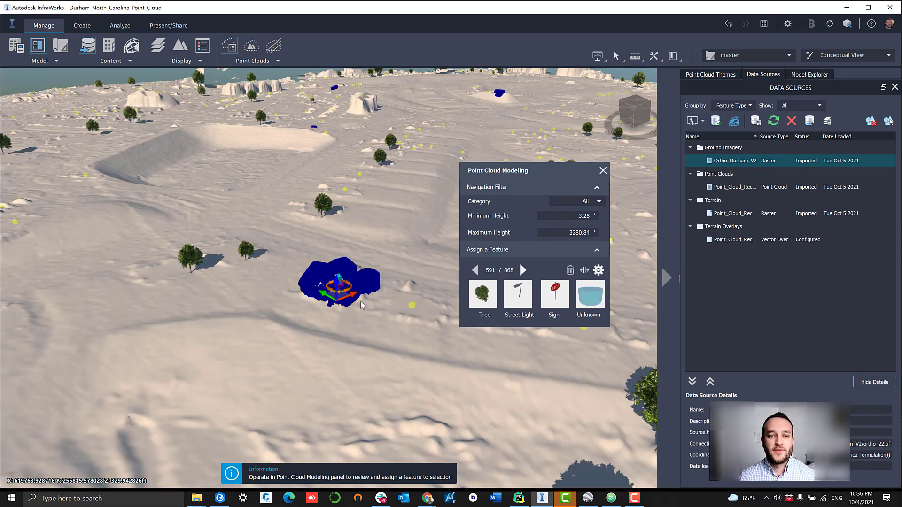
pyautogui.scroll(5, 362, 305)
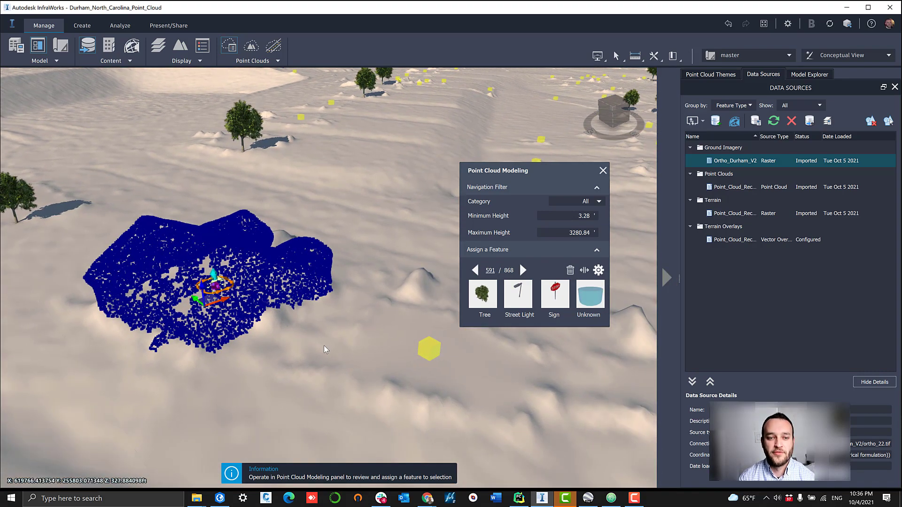
pyautogui.moveTo(326, 350)
pyautogui.mouseDown()
pyautogui.moveTo(135, 339)
pyautogui.moveTo(86, 346)
pyautogui.mouseUp()
# Step: Examine the neighbouring unassigned house-shaped clusters and close Point Cloud Modeling without assigning them a feature
pyautogui.click(218, 252)
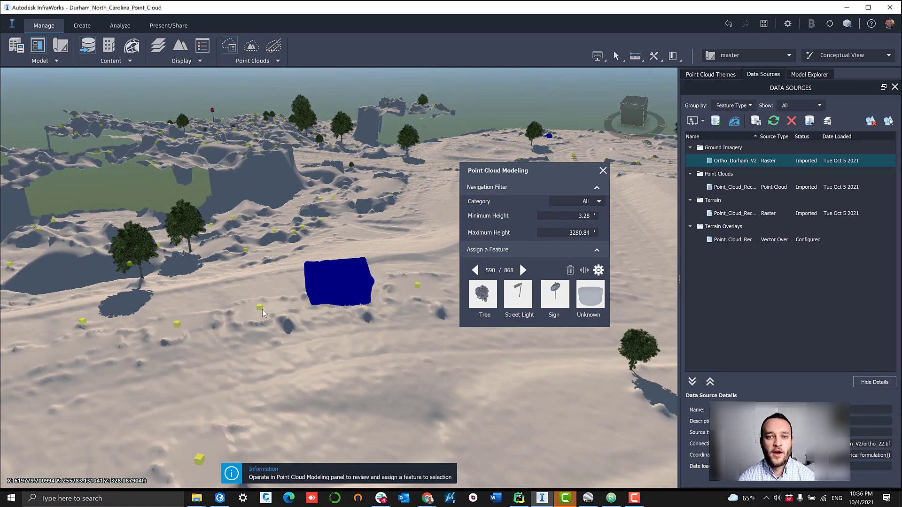
pyautogui.click(261, 306)
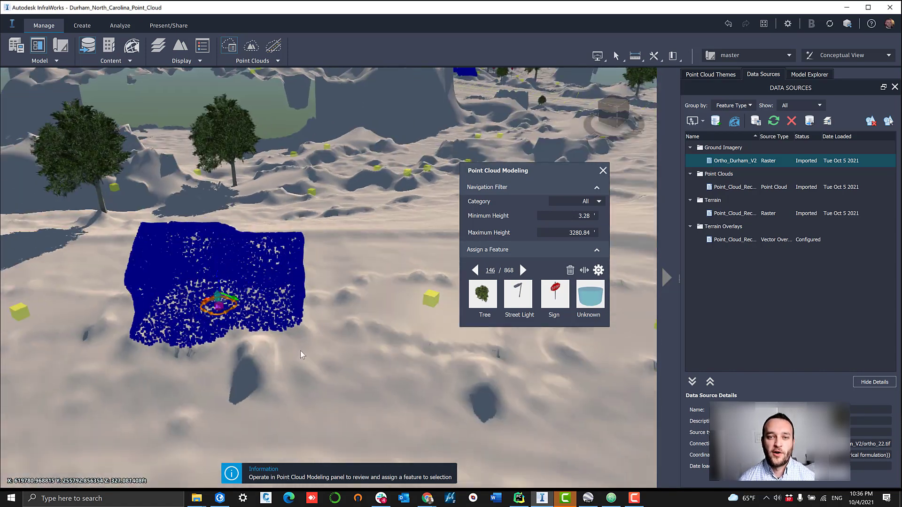
pyautogui.moveTo(302, 355); pyautogui.dragTo(245, 353)
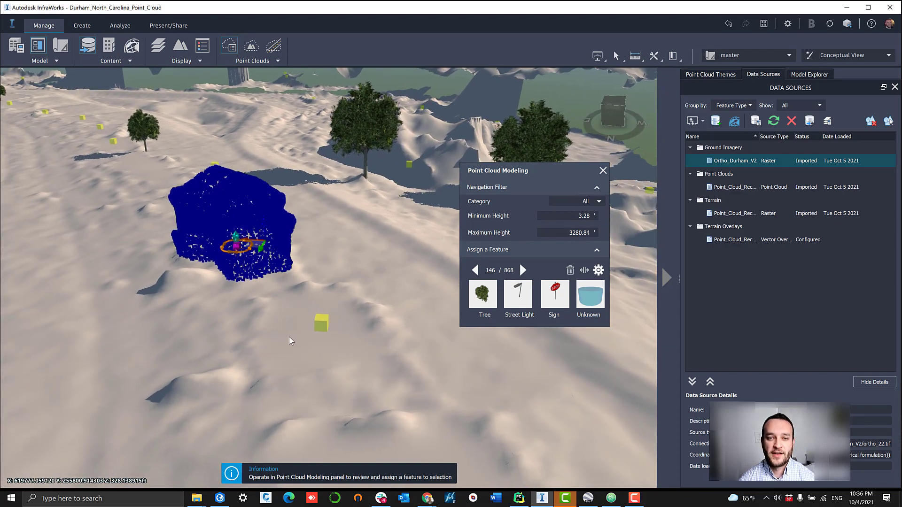
pyautogui.click(320, 323)
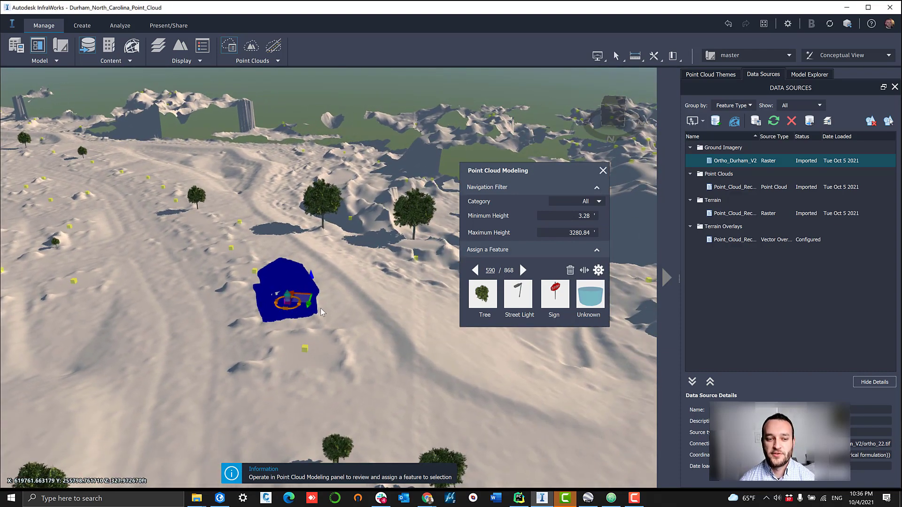
pyautogui.moveTo(393, 319); pyautogui.dragTo(322, 285)
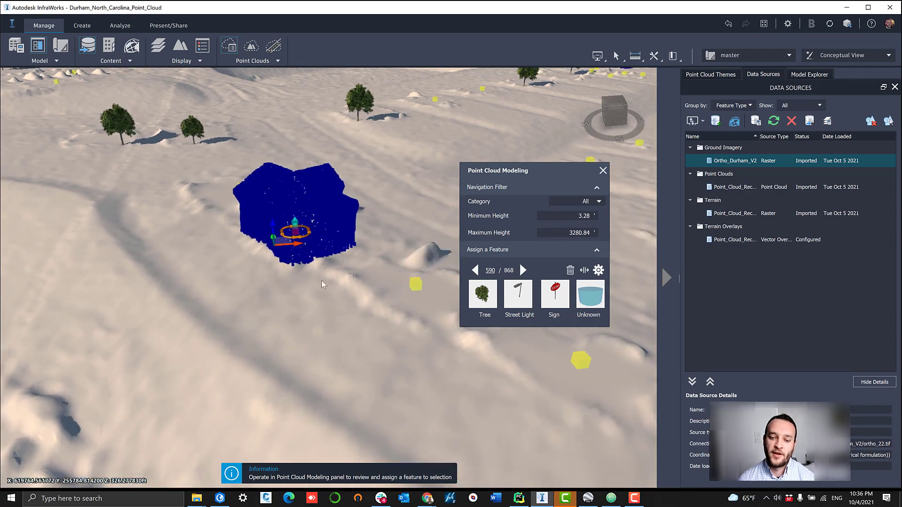
pyautogui.click(603, 170)
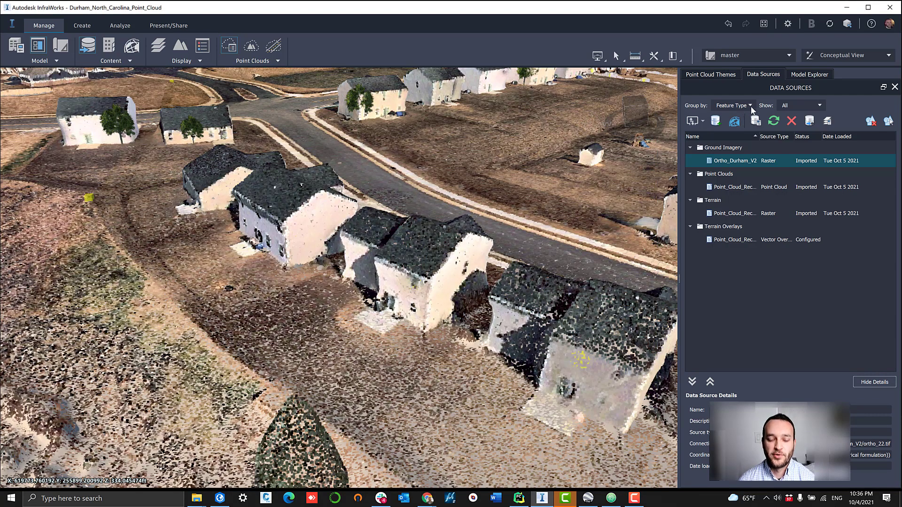
# Step: Add the Building.shp file from the AI_Shape_Files folder as an SHP data source
pyautogui.click(703, 121)
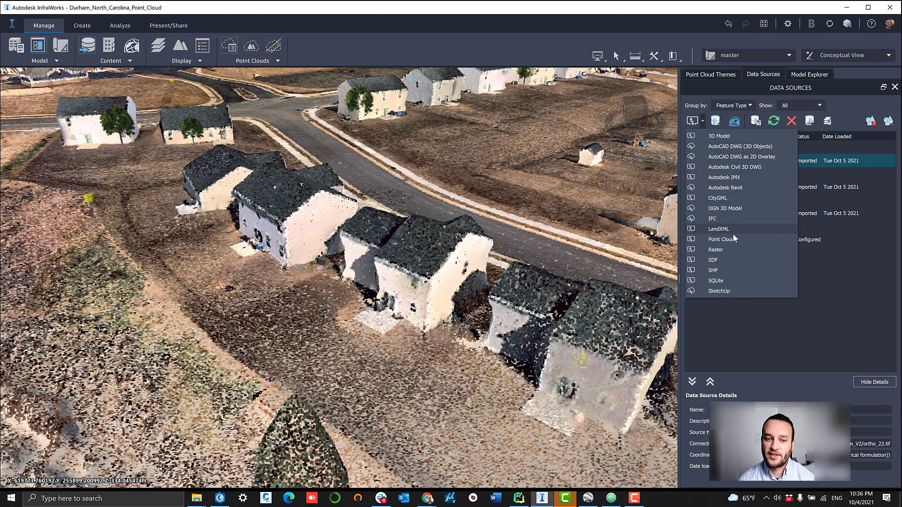
pyautogui.click(737, 271)
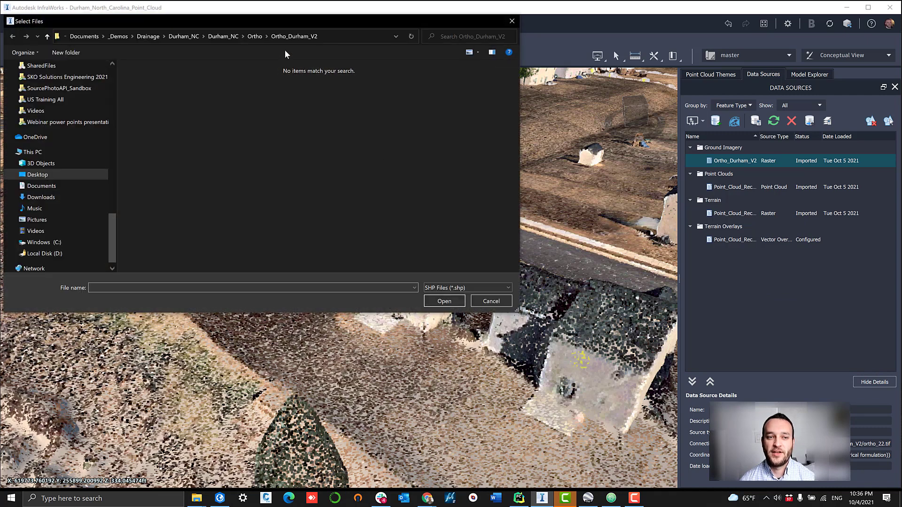
pyautogui.click(184, 37)
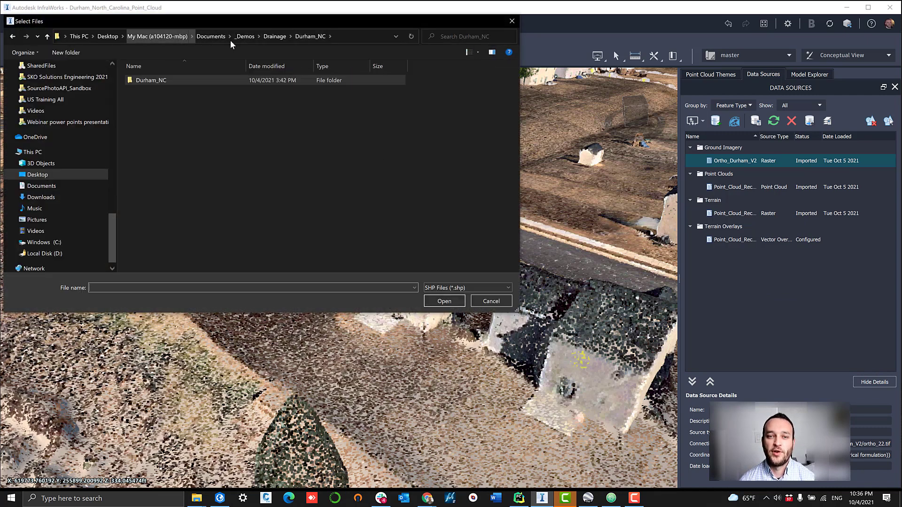
pyautogui.doubleClick(150, 80)
pyautogui.doubleClick(197, 117)
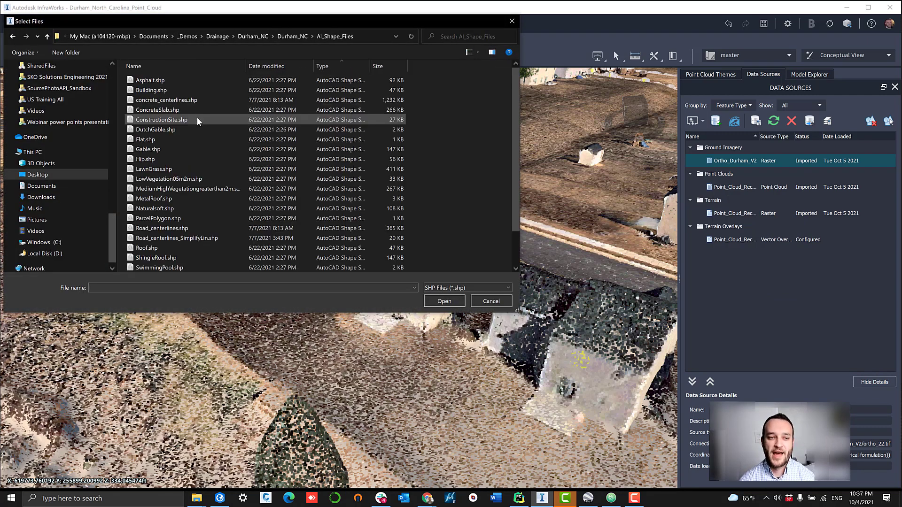
pyautogui.doubleClick(199, 83)
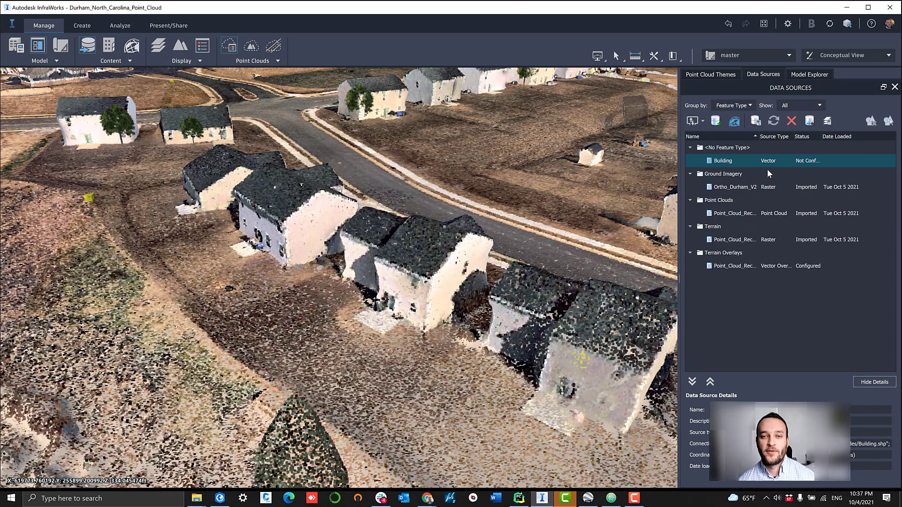
# Step: Configure the Building source as type Buildings with a roof height of 15 ft and roof slope of 33, and refresh the model
pyautogui.rightClick(768, 169)
pyautogui.click(724, 165)
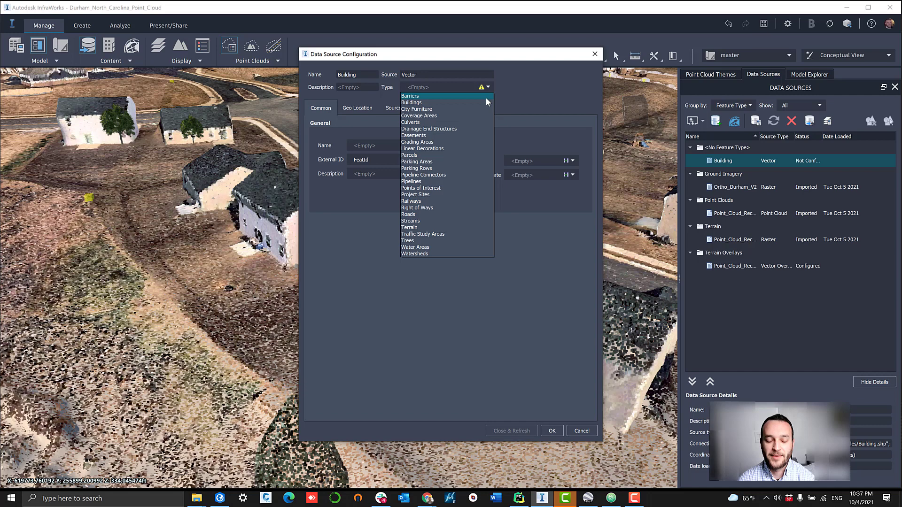
pyautogui.click(484, 100)
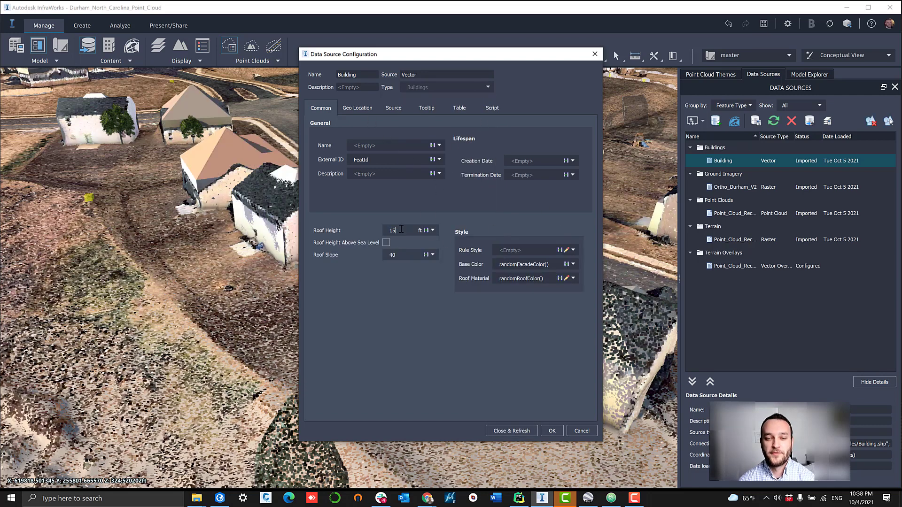
pyautogui.write('33')
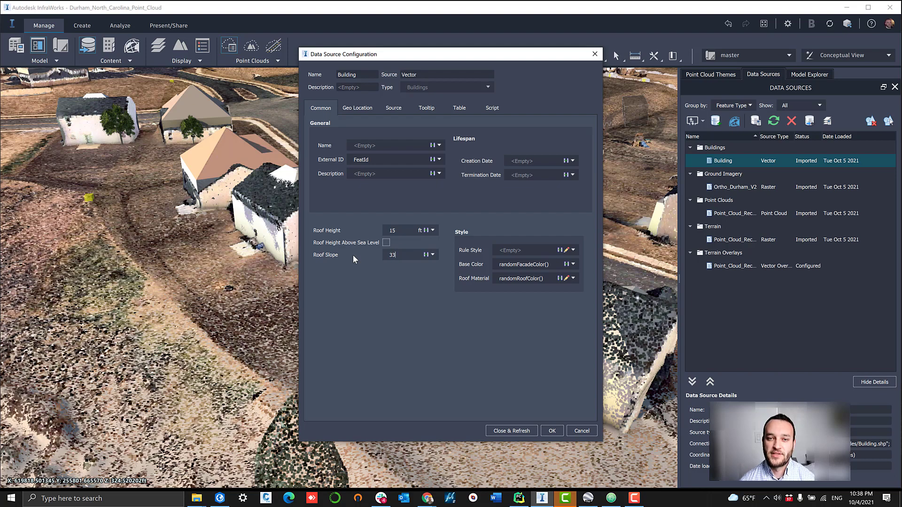
pyautogui.click(504, 431)
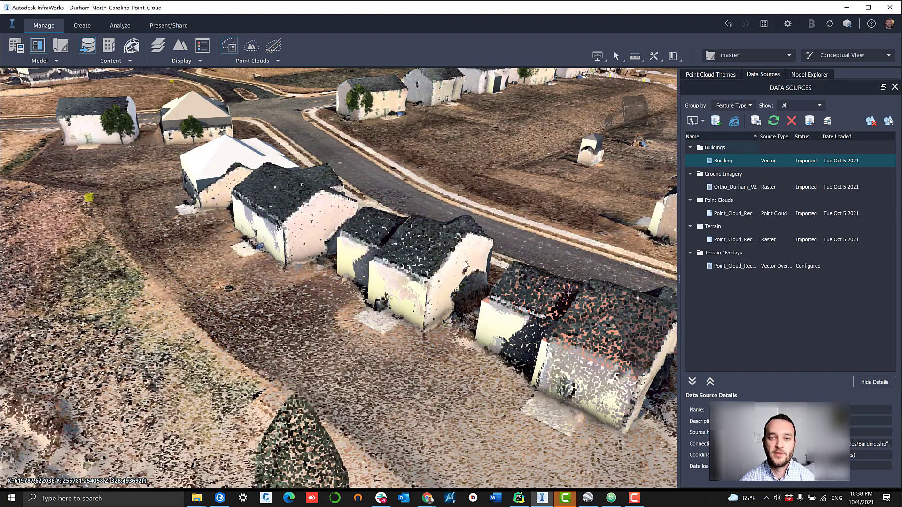
# Step: Examine the imported building models against the point cloud houses from several angles
pyautogui.scroll(10, 353, 275)
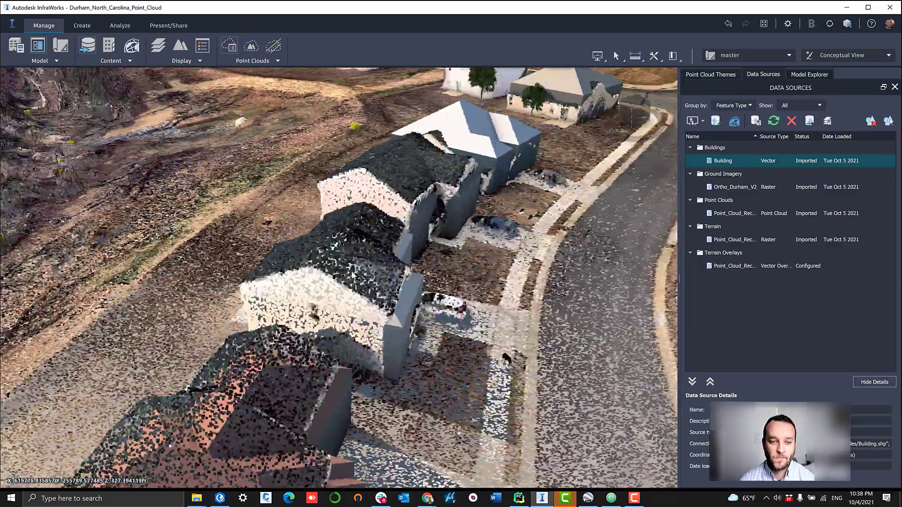
pyautogui.moveTo(352, 275); pyautogui.dragTo(188, 282)
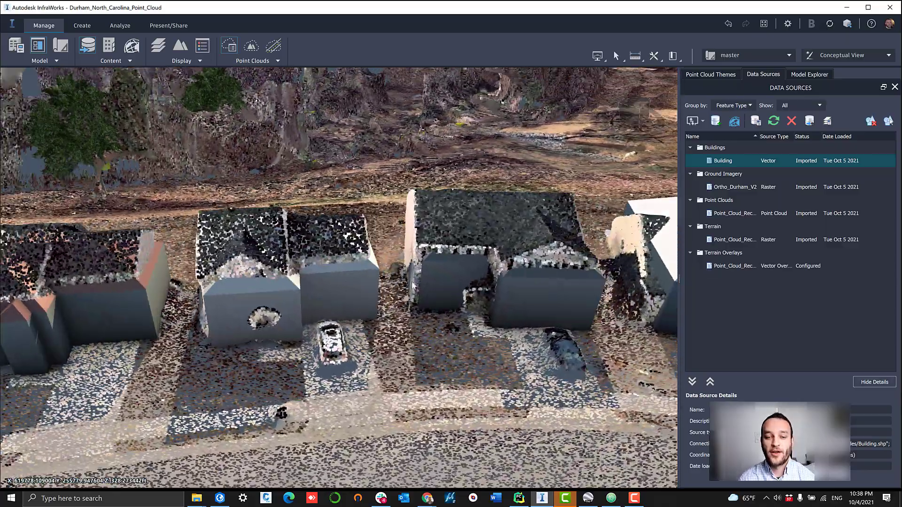
pyautogui.moveTo(651, 282); pyautogui.dragTo(405, 287, button='middle')
pyautogui.click(735, 123)
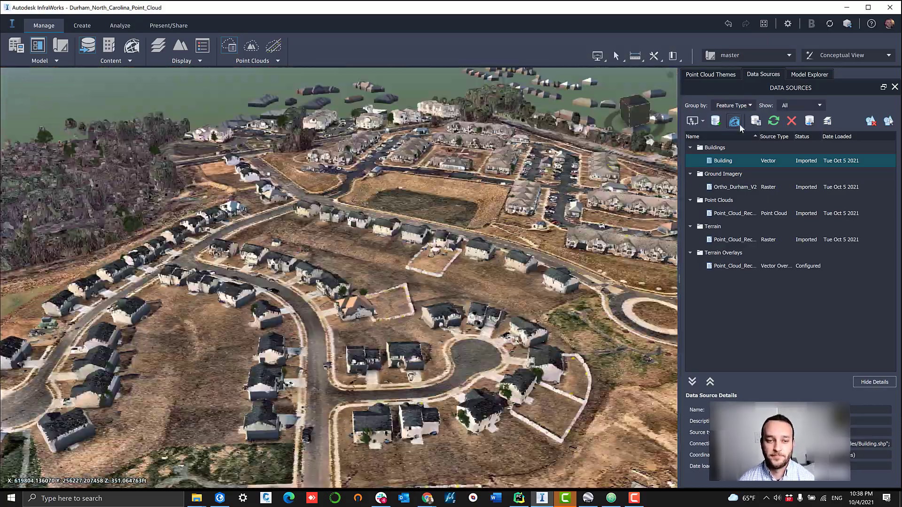
# Step: Review the ground imagery and terrain entries in Surface Layers and close the dialog
pyautogui.click(162, 50)
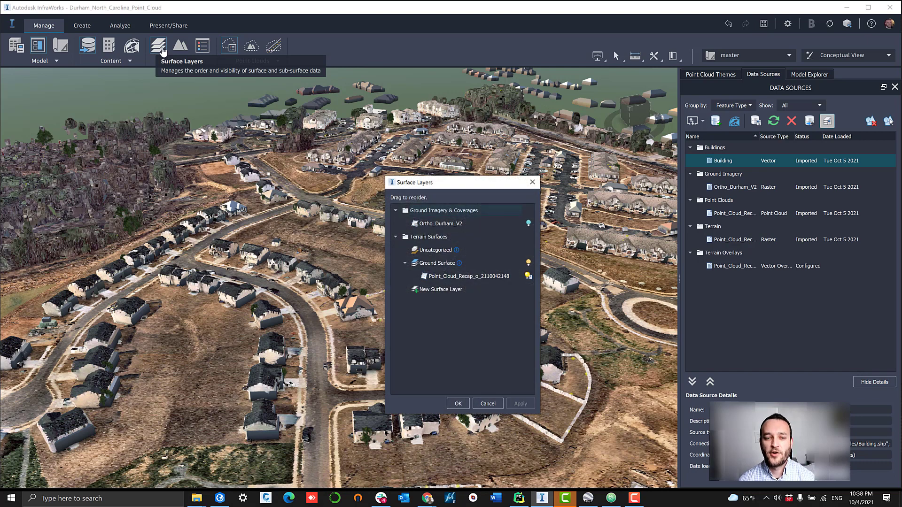
pyautogui.moveTo(467, 184); pyautogui.dragTo(756, 134)
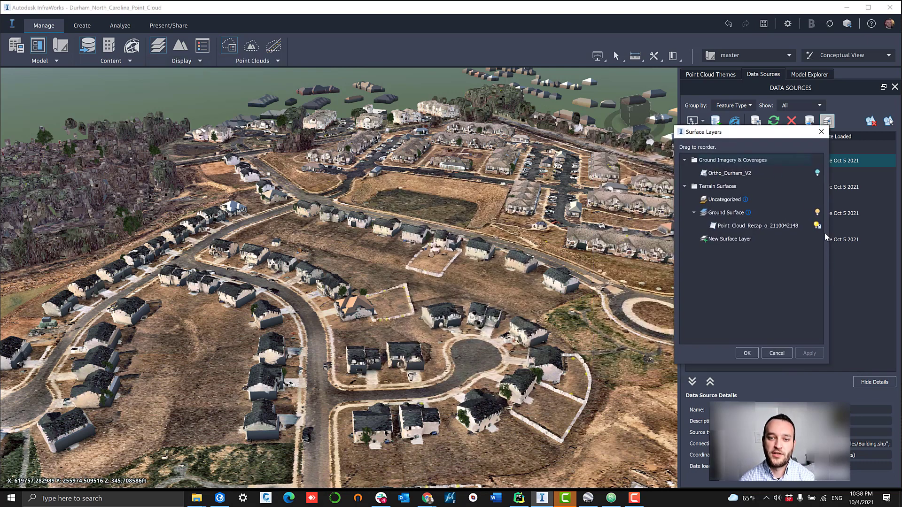
pyautogui.click(821, 132)
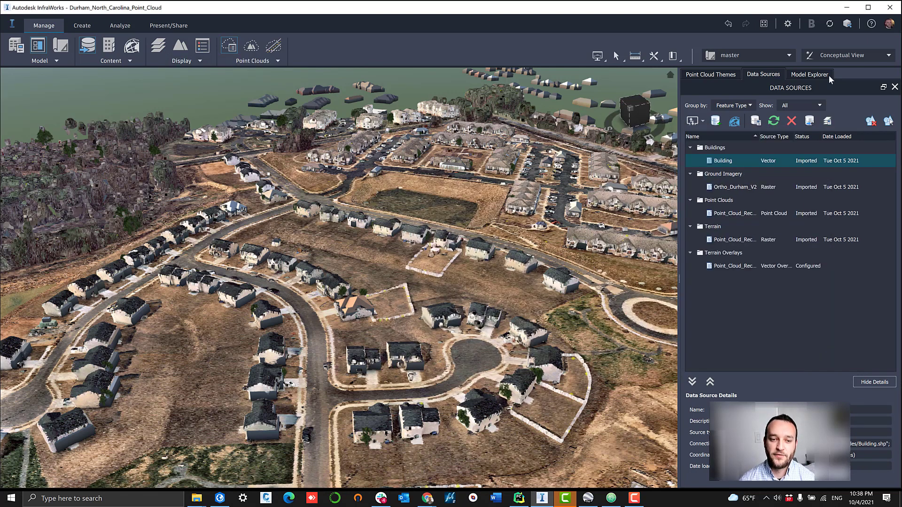
# Step: Hide the model's point clouds to compare the bare buildings and ground imagery, and show the point clouds again
pyautogui.click(827, 75)
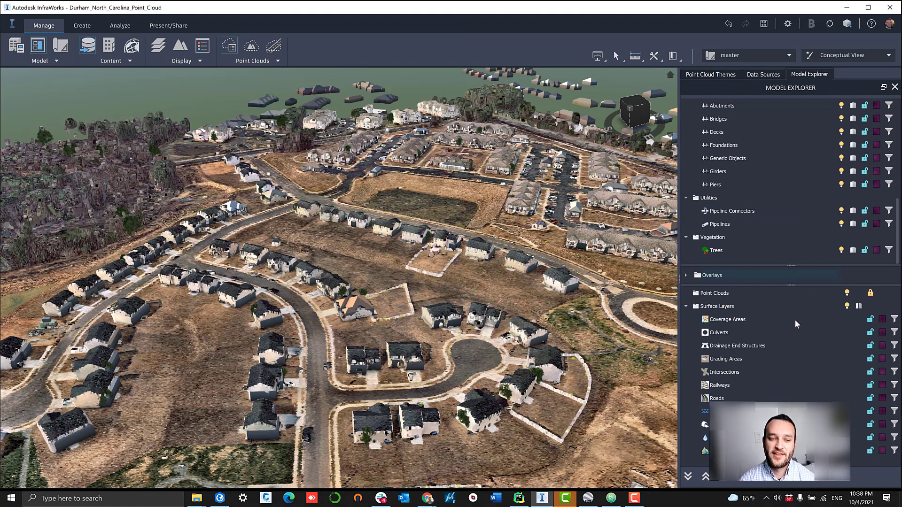
pyautogui.click(848, 293)
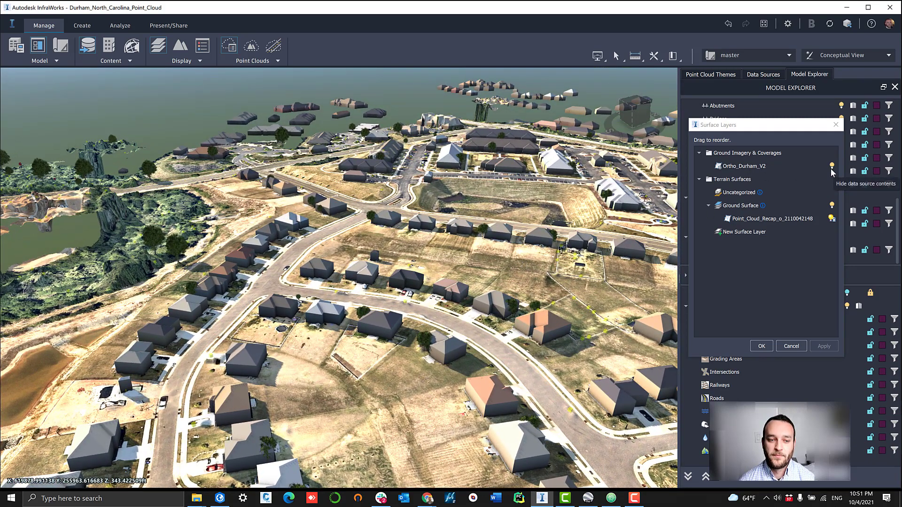
pyautogui.moveTo(788, 128); pyautogui.dragTo(795, 23)
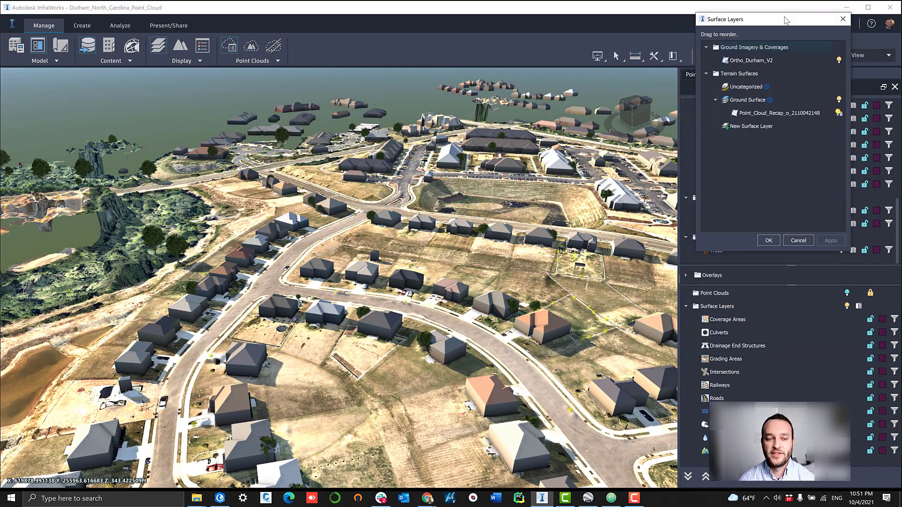
pyautogui.click(847, 293)
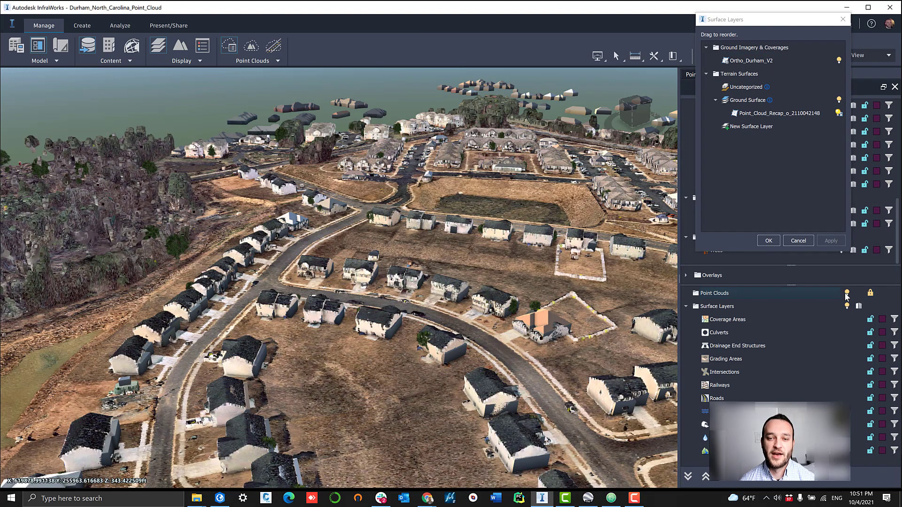